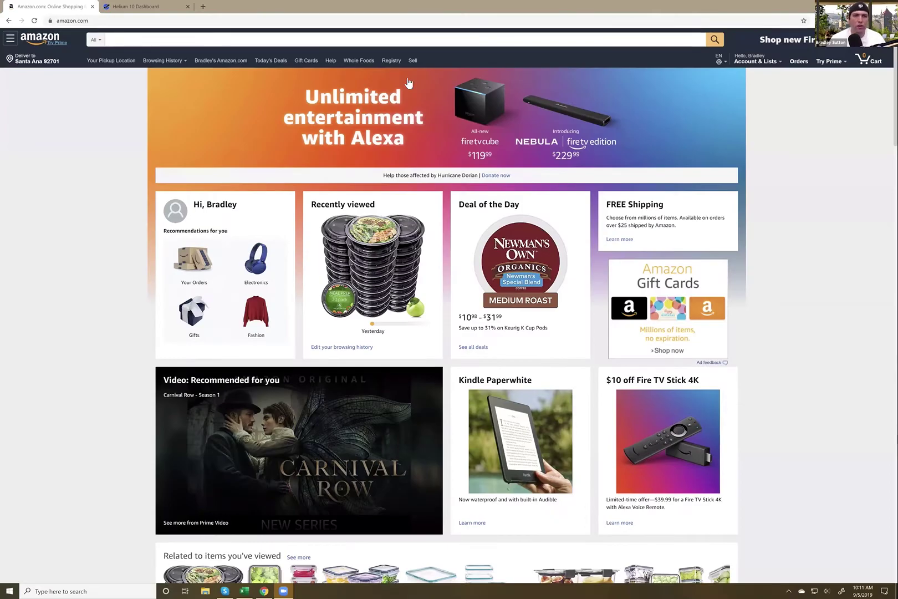
# Bring the Chrome window showing the Amazon home page to the front in the Zoom share
pyautogui.click(432, 44)
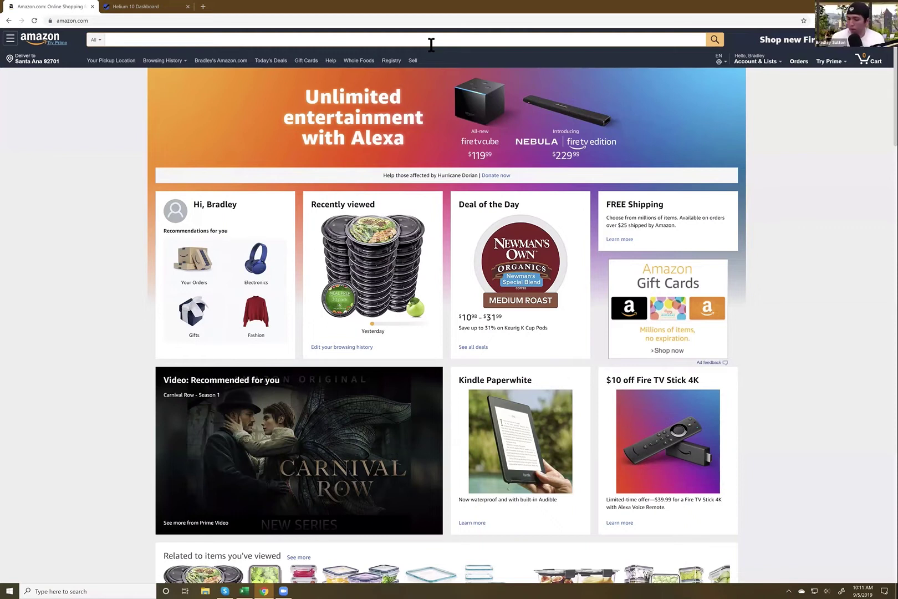
# Search Amazon for 'pet bed'
pyautogui.click(431, 44)
pyautogui.write('pe')
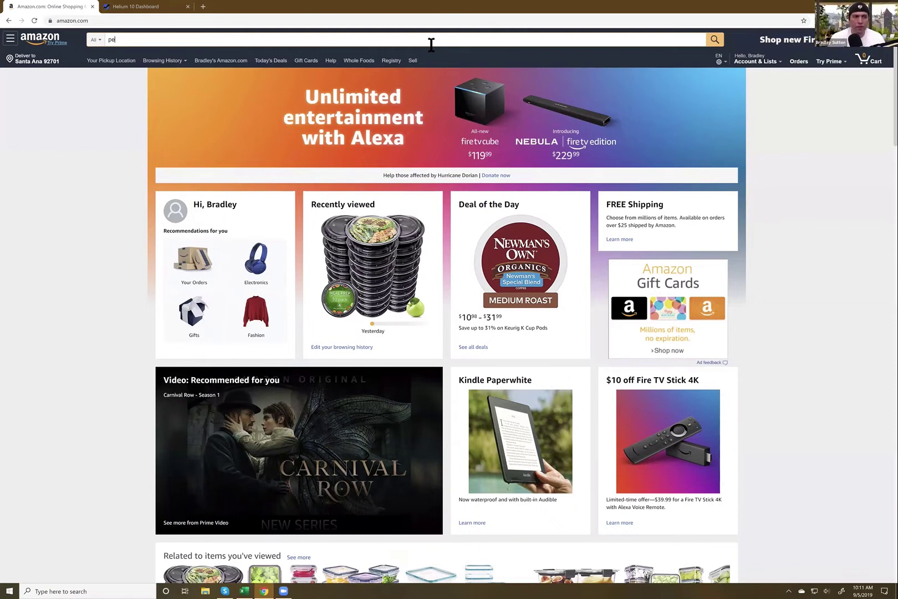
pyautogui.write('t bed')
pyautogui.press('Return')
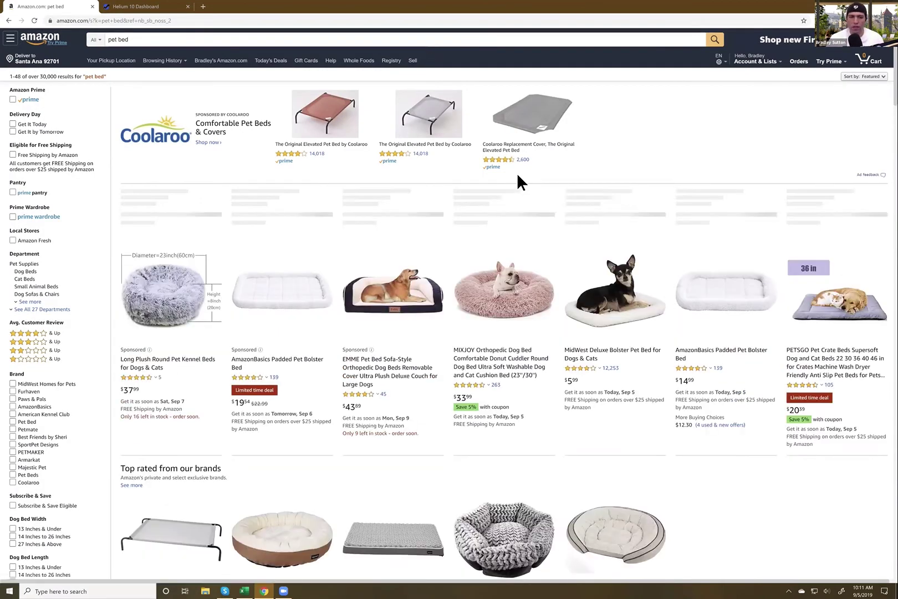
# Scroll the pet bed results so Helium 10 shows ASIN, rank and seller count on each listing
pyautogui.scroll(-1, 518, 173)
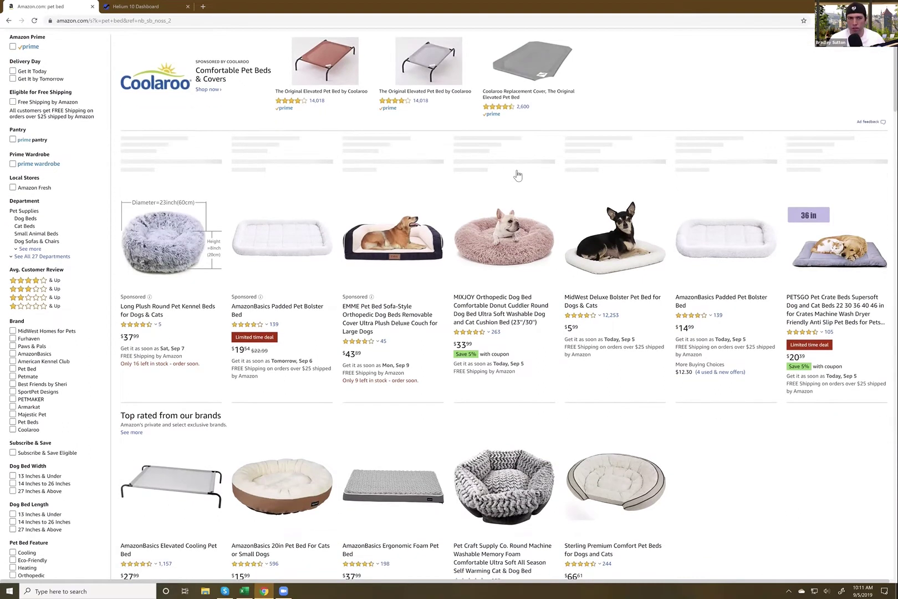
pyautogui.scroll(-1, 518, 175)
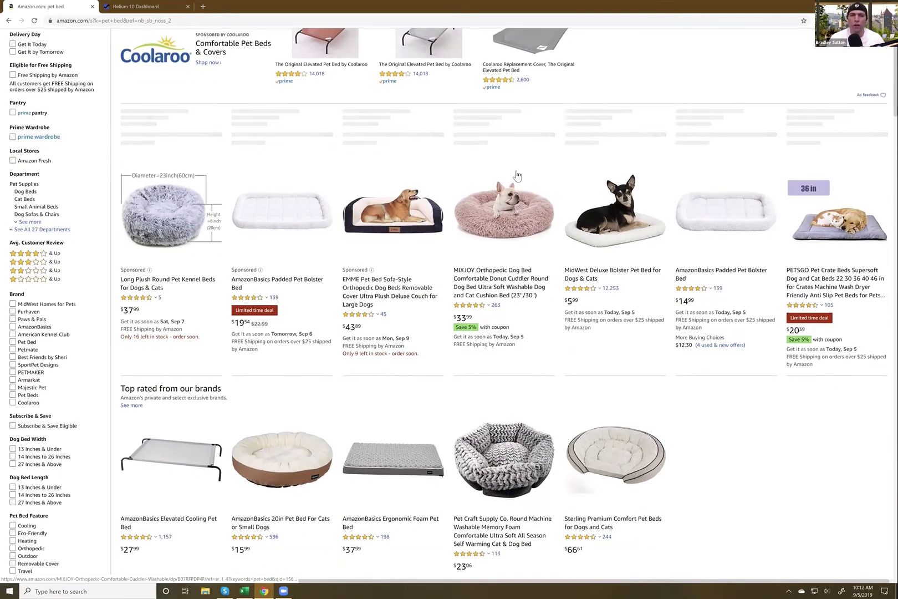
pyautogui.scroll(-1, 518, 175)
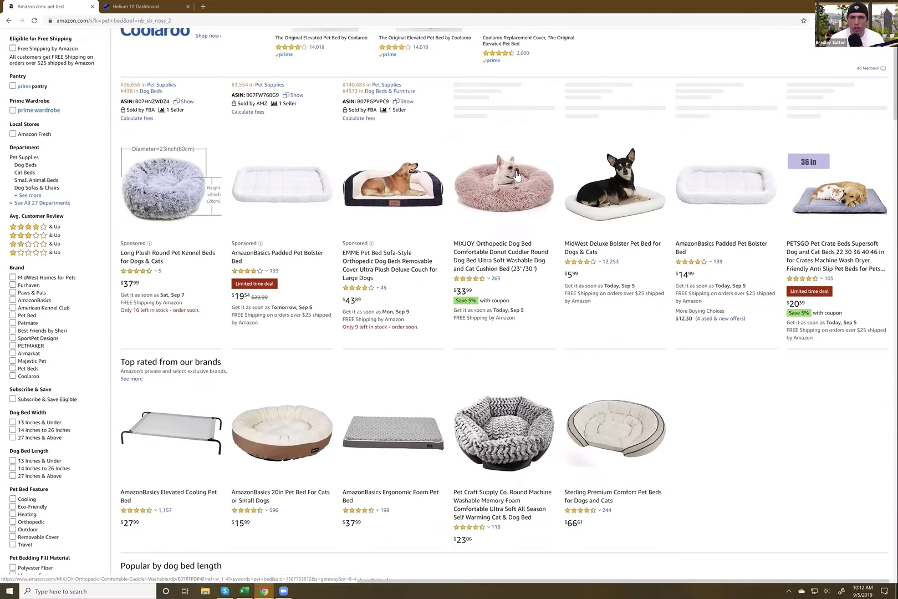
pyautogui.scroll(-1, 517, 175)
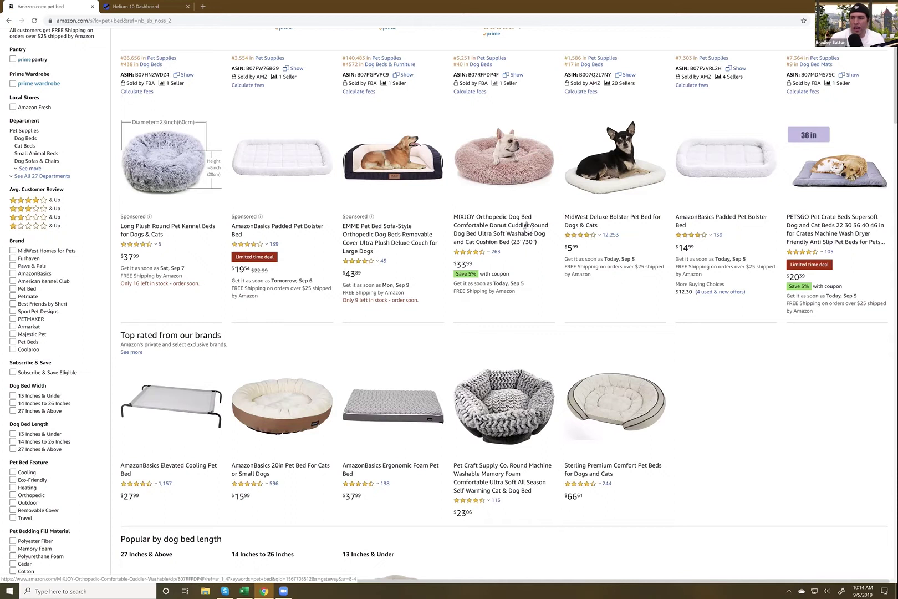
# Scroll down to the Petgrow banana cat bed listing at $27.99 and open its product page
pyautogui.scroll(-1, 537, 246)
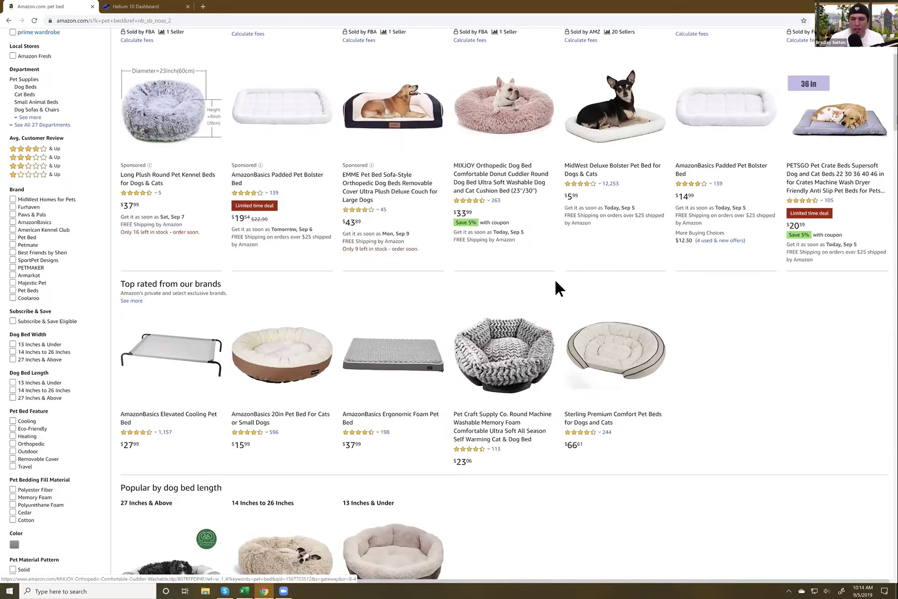
pyautogui.scroll(-6, 557, 285)
pyautogui.scroll(-10, 561, 291)
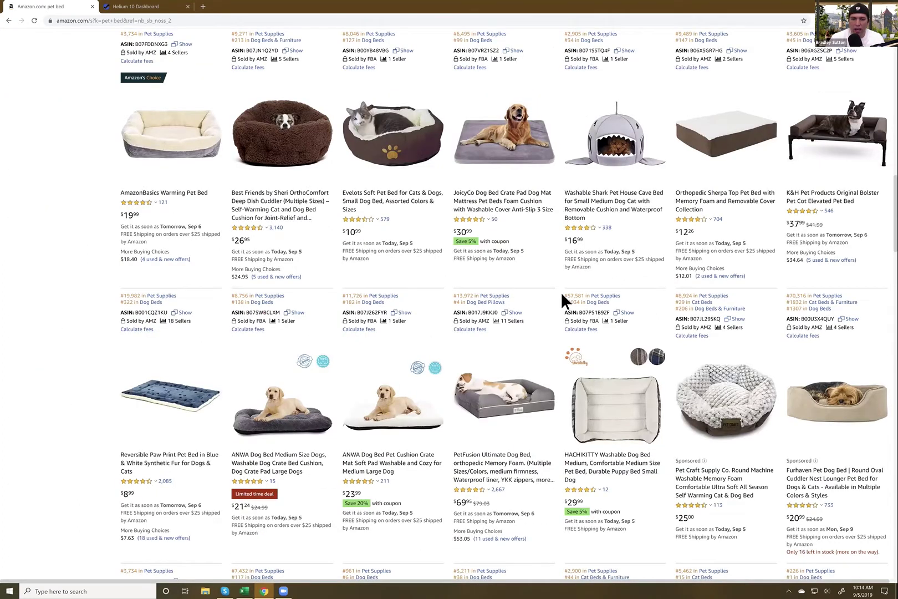
pyautogui.scroll(-10, 560, 292)
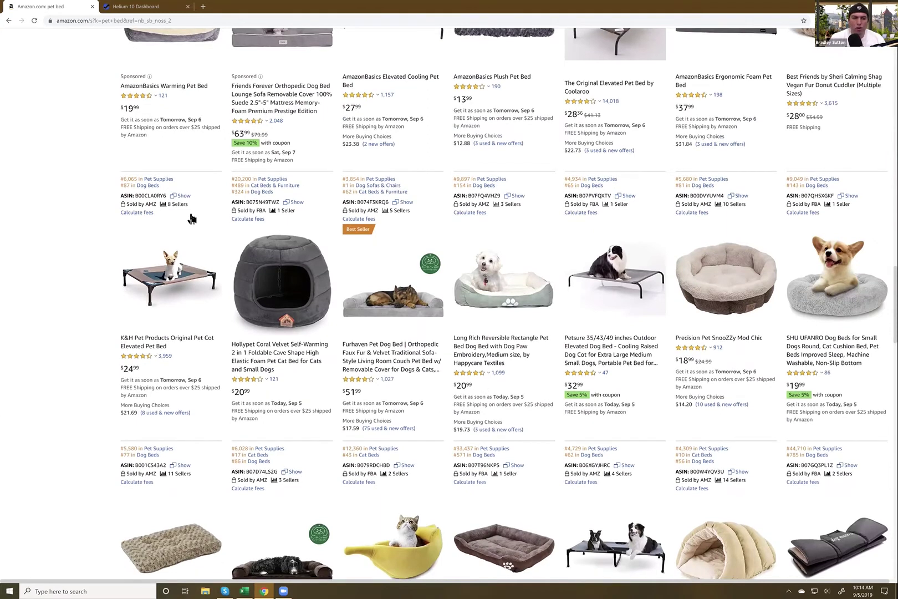
pyautogui.scroll(-1, 200, 248)
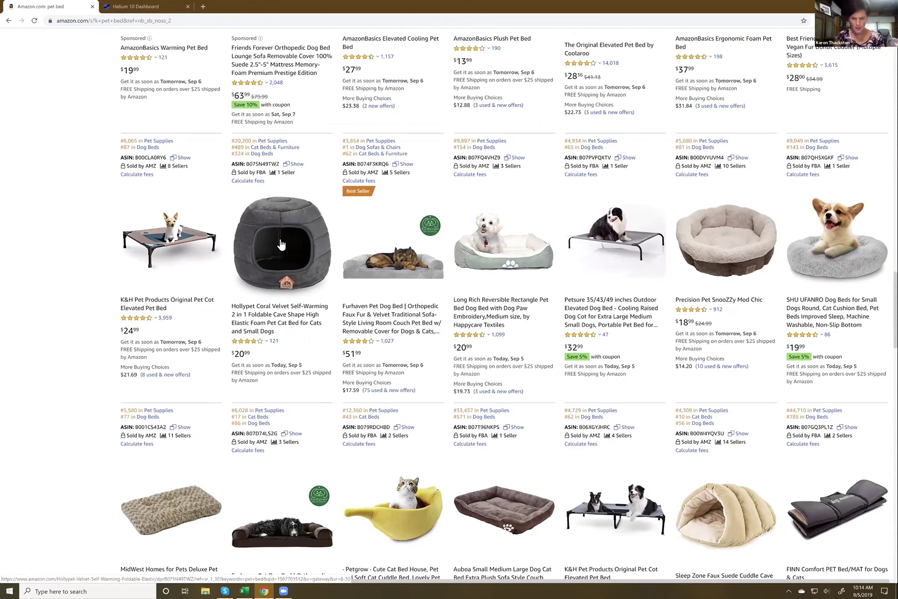
pyautogui.scroll(-1, 308, 327)
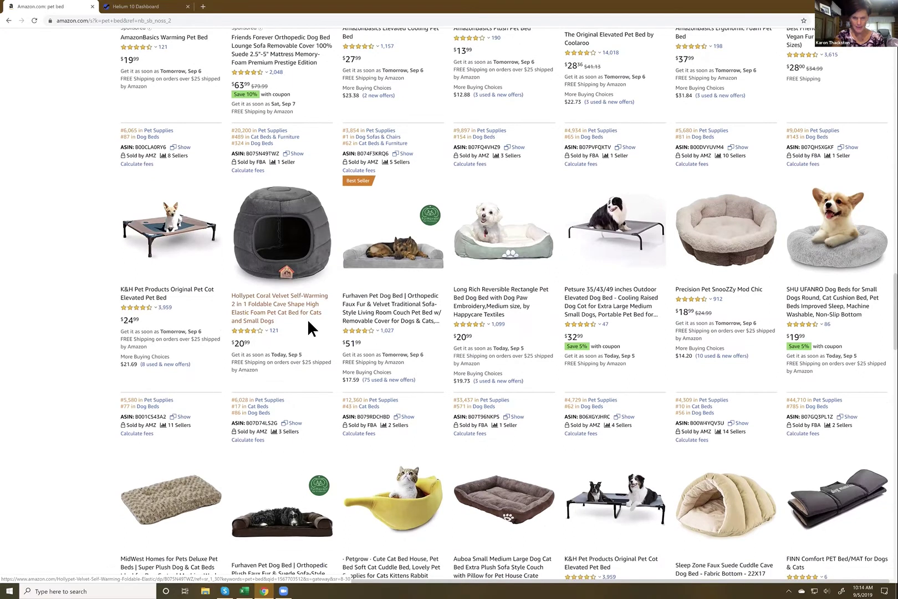
pyautogui.scroll(-1, 395, 257)
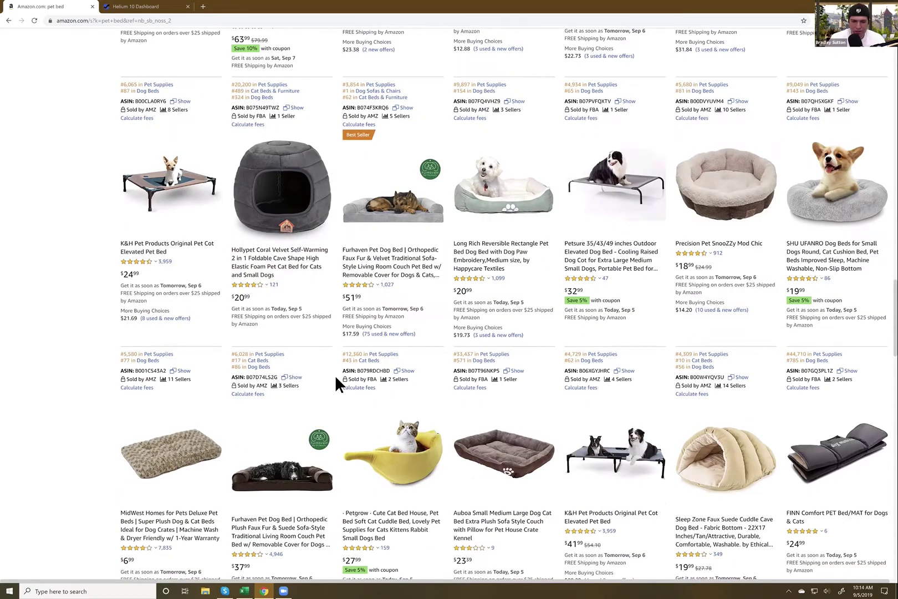
pyautogui.scroll(-2, 370, 344)
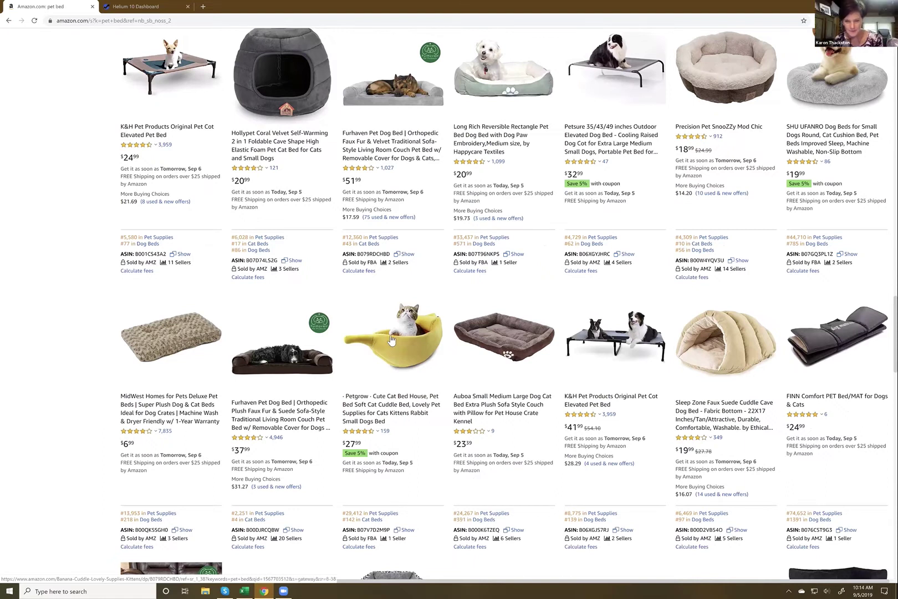
pyautogui.click(405, 403)
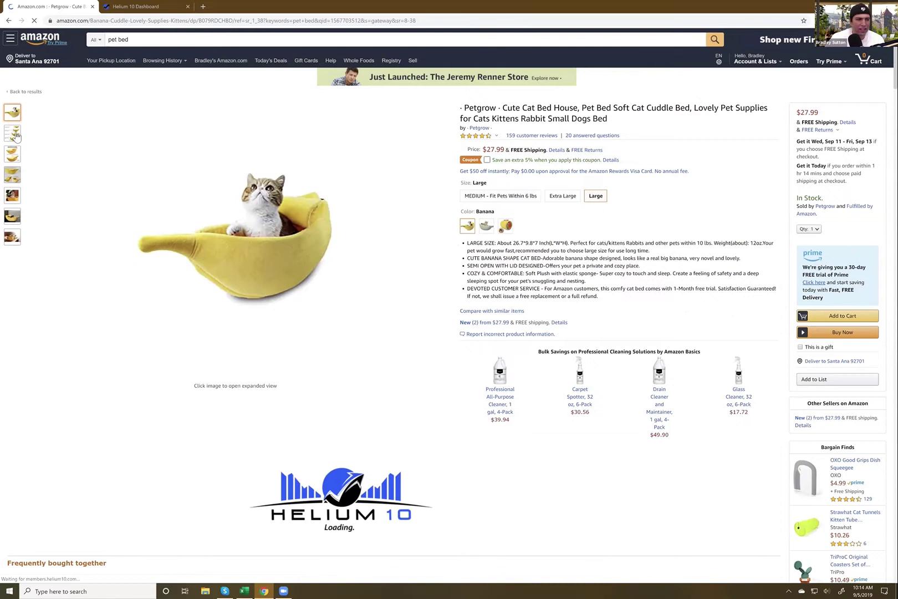
# Browse the Petgrow bed's thumbnail images and select ASIN B079RDCHBD in the page address
pyautogui.moveTo(15, 135)
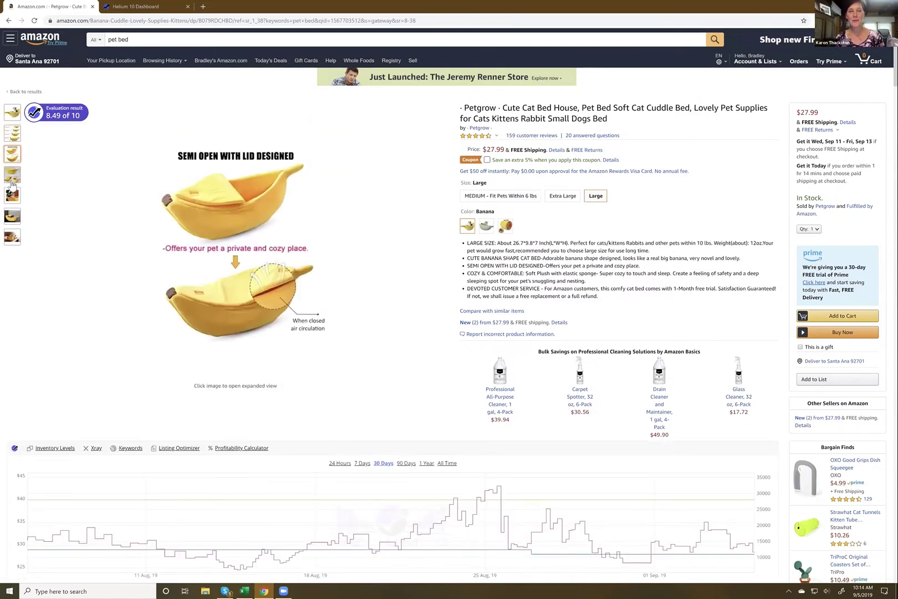
pyautogui.moveTo(12, 236)
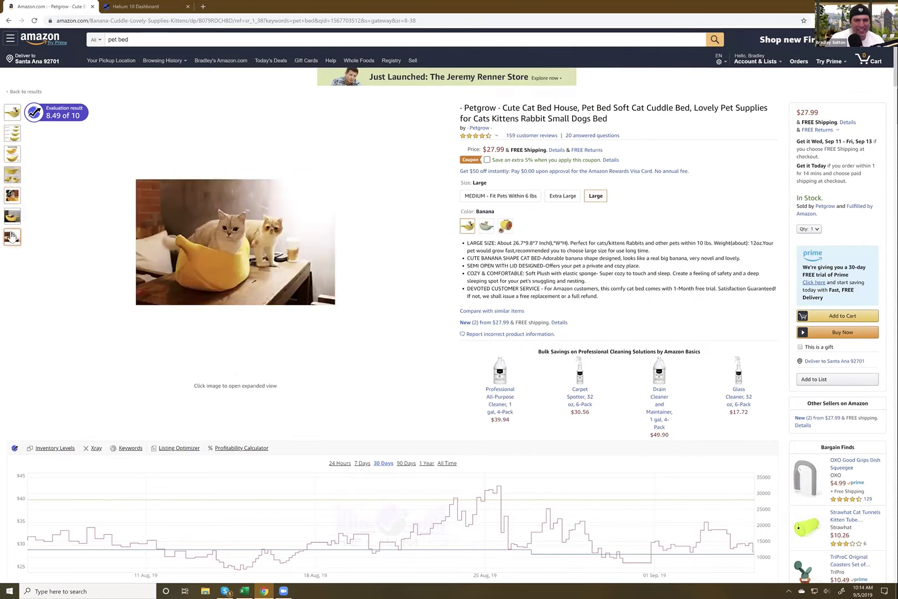
pyautogui.moveTo(17, 175)
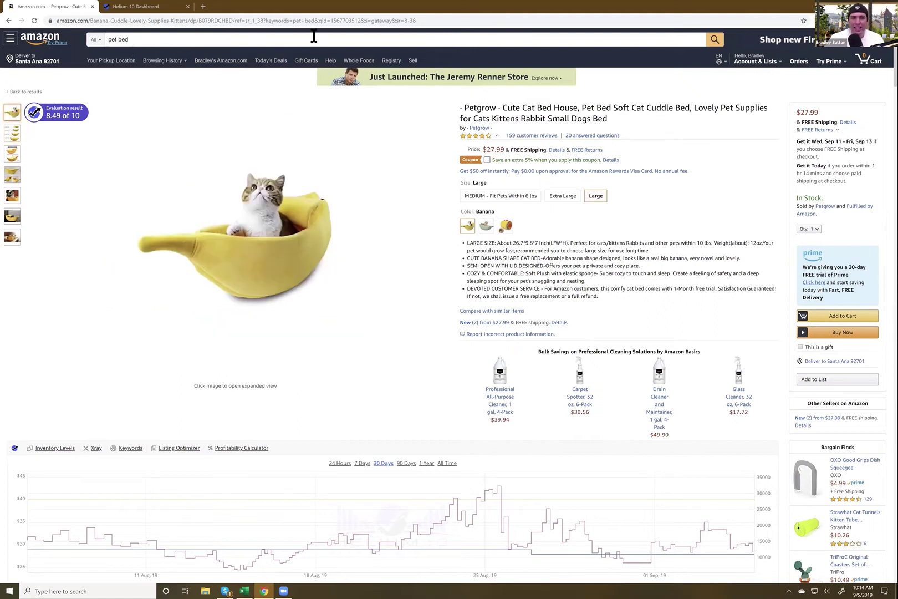
pyautogui.doubleClick(233, 22)
pyautogui.hotkey('ctrl', 'c')
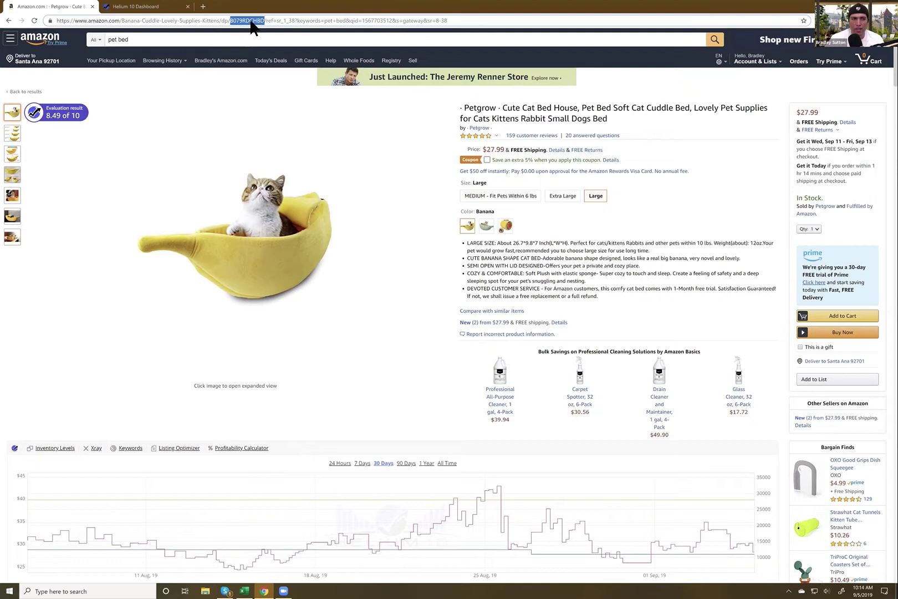
pyautogui.click(147, 8)
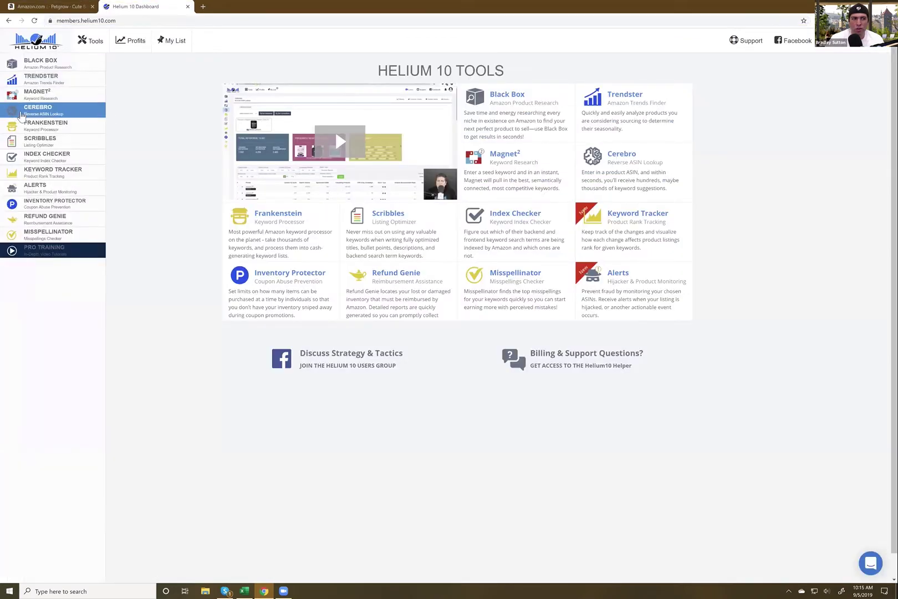
# Paste ASIN B079RDCHBD into Cerebro's Product ASINs field, then return to the Amazon tab
pyautogui.click(20, 114)
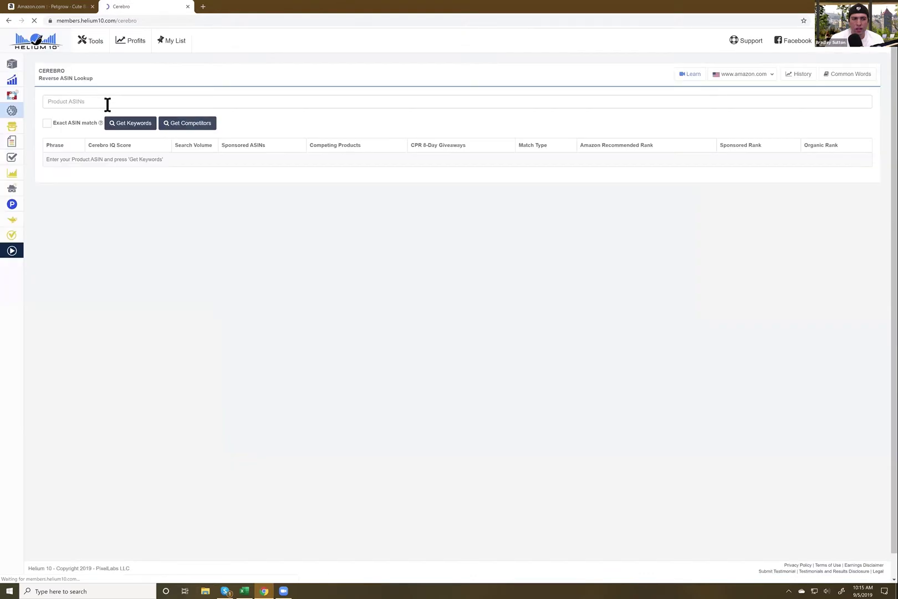
pyautogui.click(108, 104)
pyautogui.hotkey('ctrl', 'v')
pyautogui.press('Return')
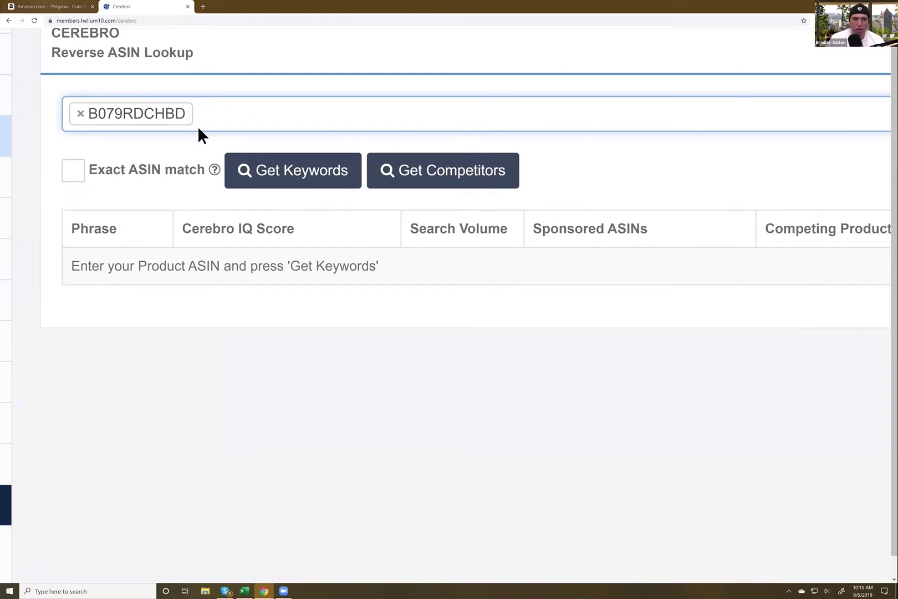
pyautogui.click(50, 7)
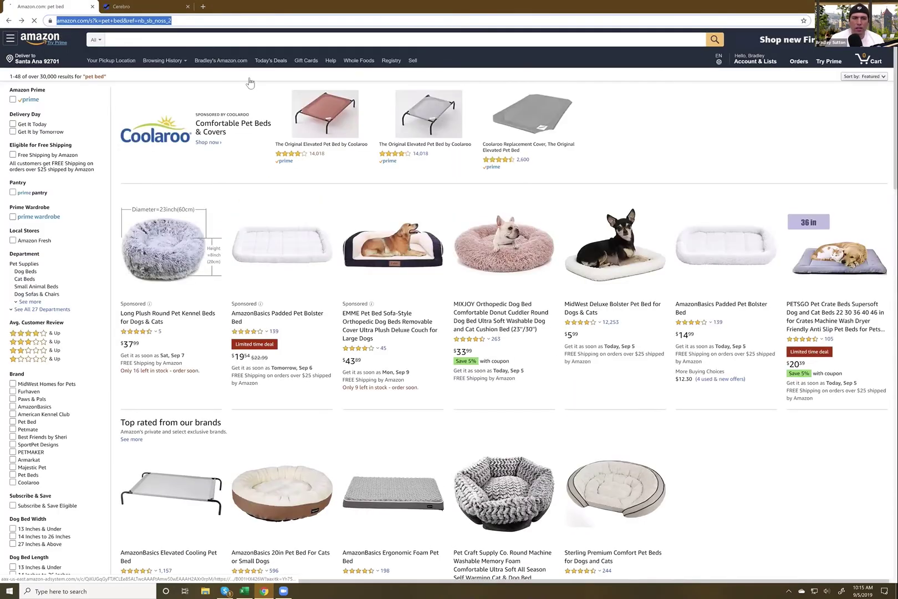
# Replace the pet bed query with 'cat bed house' and run the Amazon search
pyautogui.scroll(1, 417, 254)
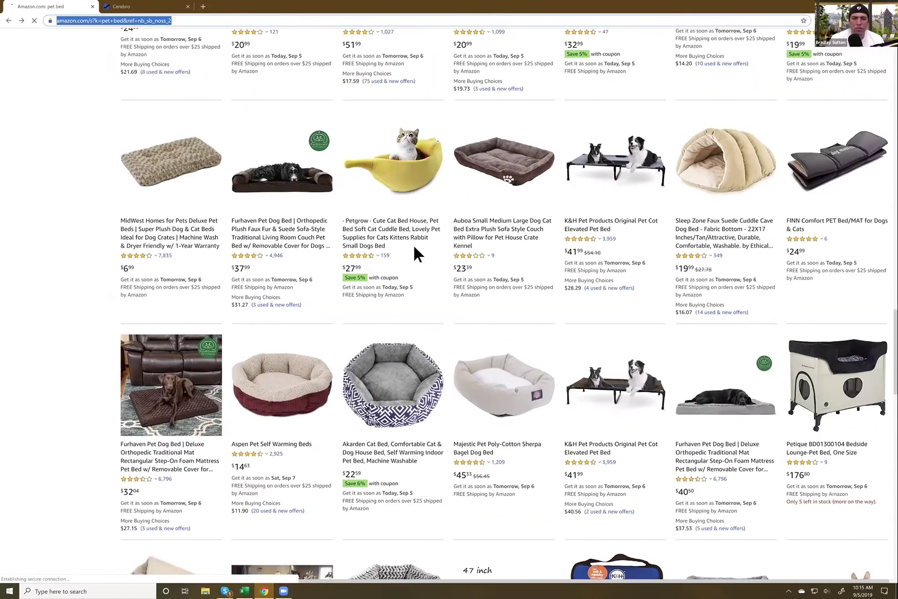
pyautogui.scroll(2, 398, 213)
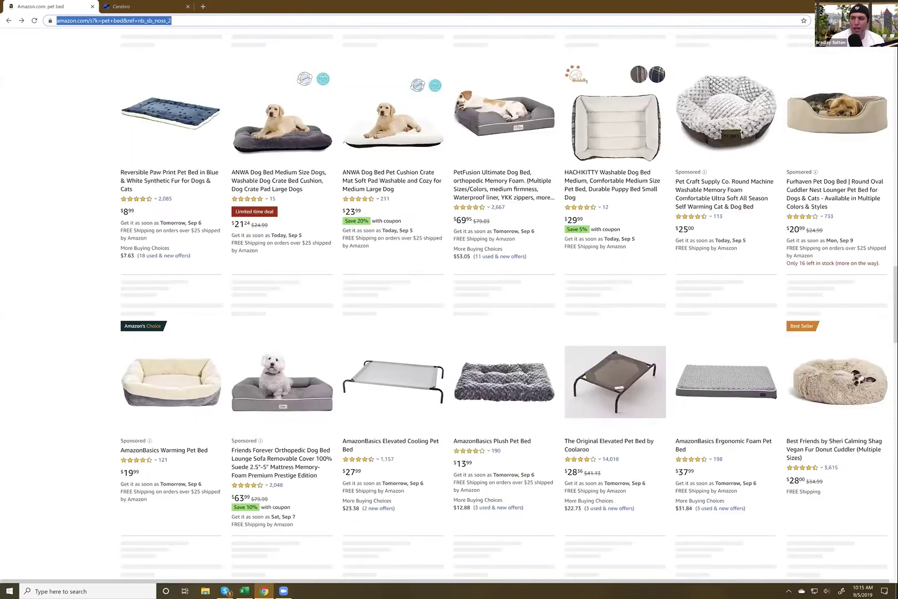
pyautogui.press('Return')
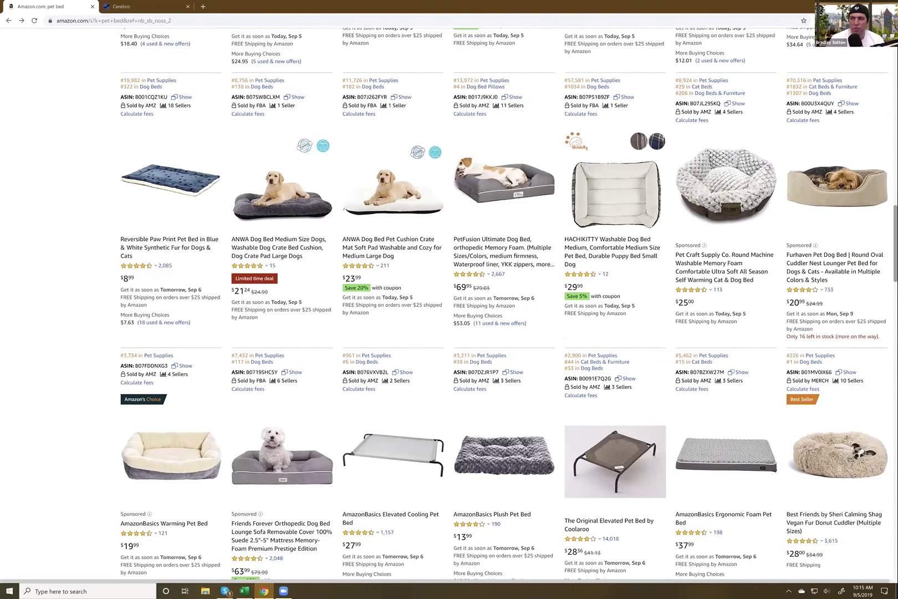
pyautogui.scroll(2, 202, 51)
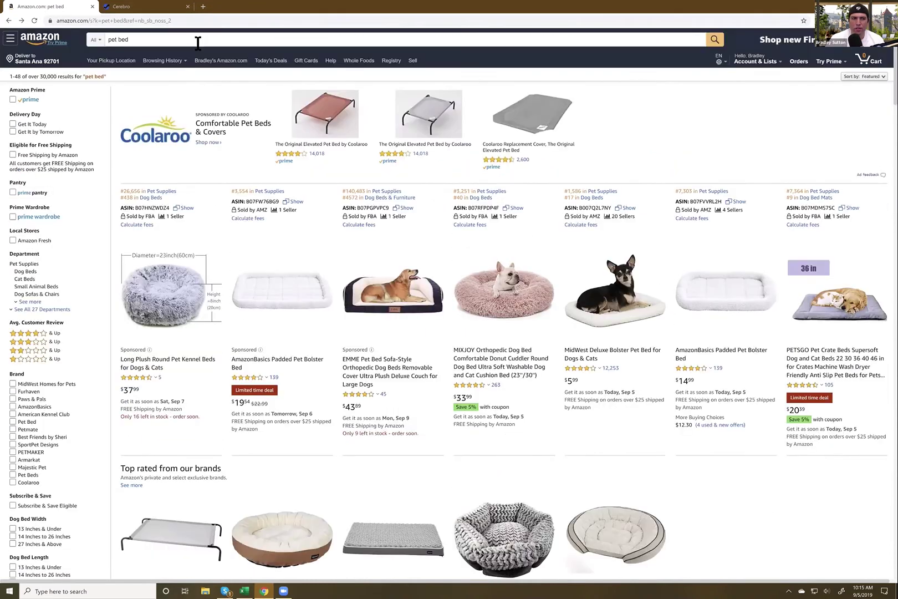
pyautogui.tripleClick(198, 40)
pyautogui.write('ca')
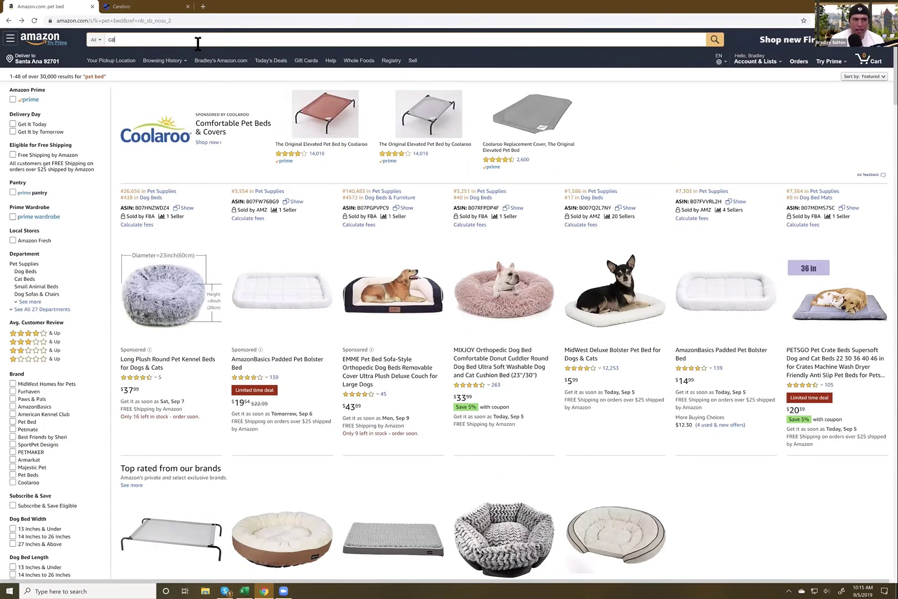
pyautogui.write('t bed house')
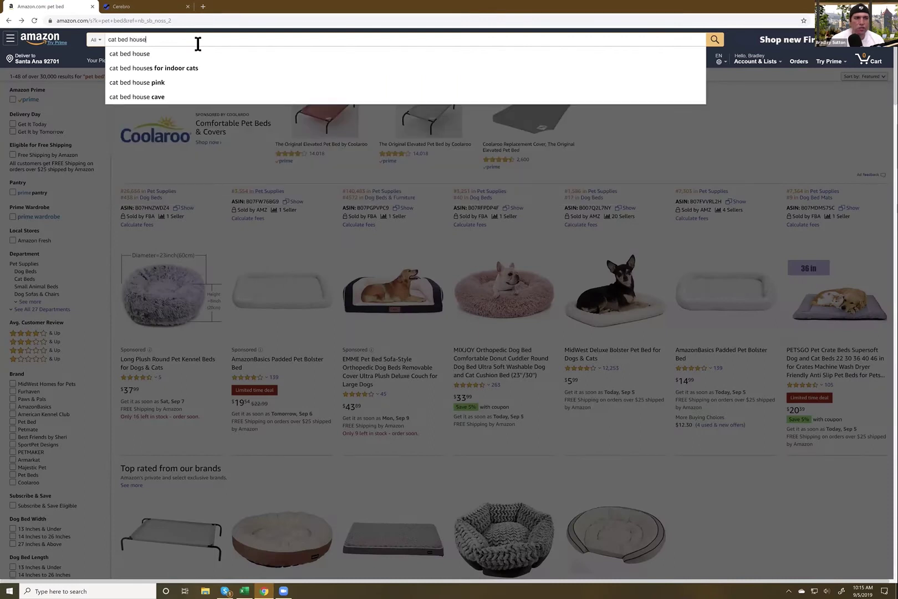
pyautogui.press('Return')
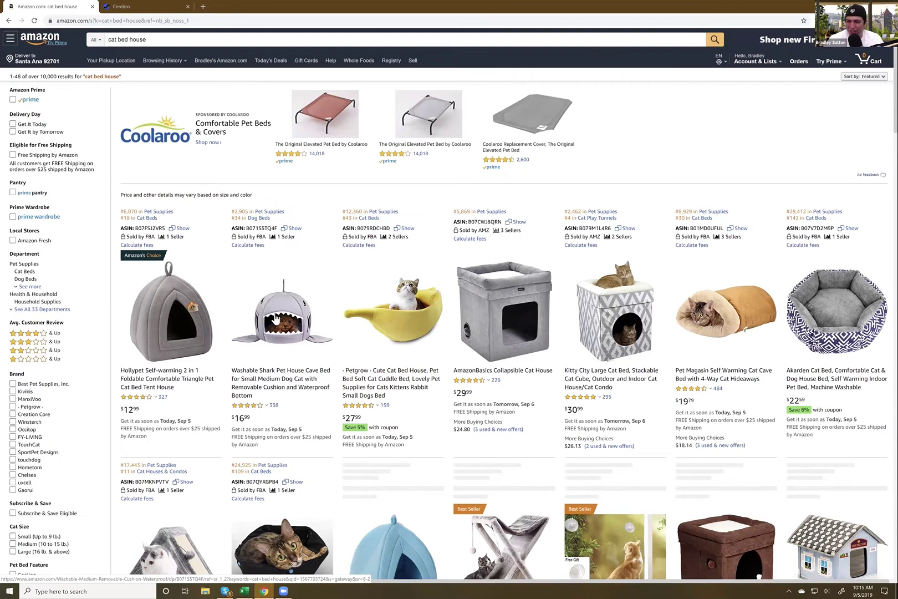
# Scroll through the 'cat bed house' product listings
pyautogui.scroll(-1, 726, 300)
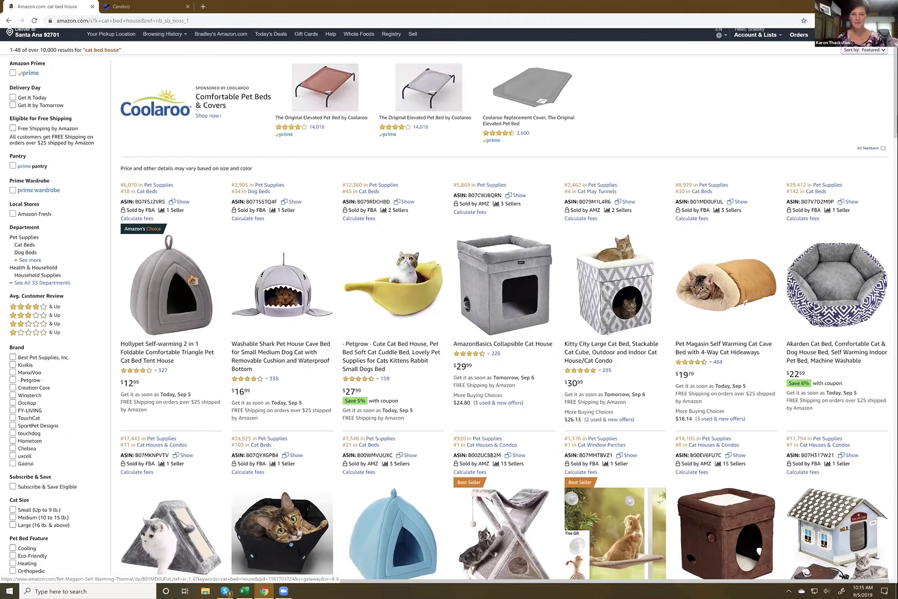
pyautogui.scroll(-1, 726, 283)
pyautogui.scroll(-3, 726, 283)
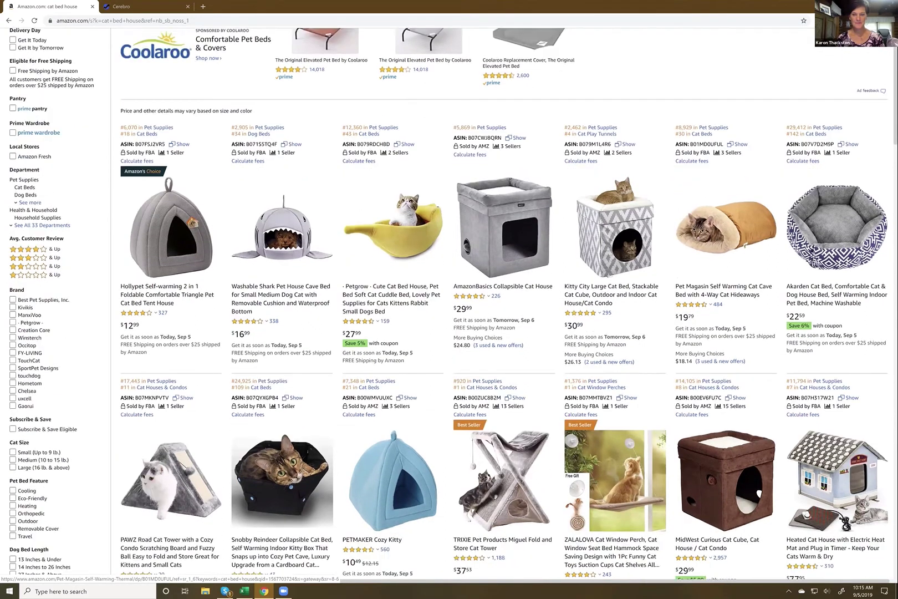
pyautogui.scroll(-1, 726, 283)
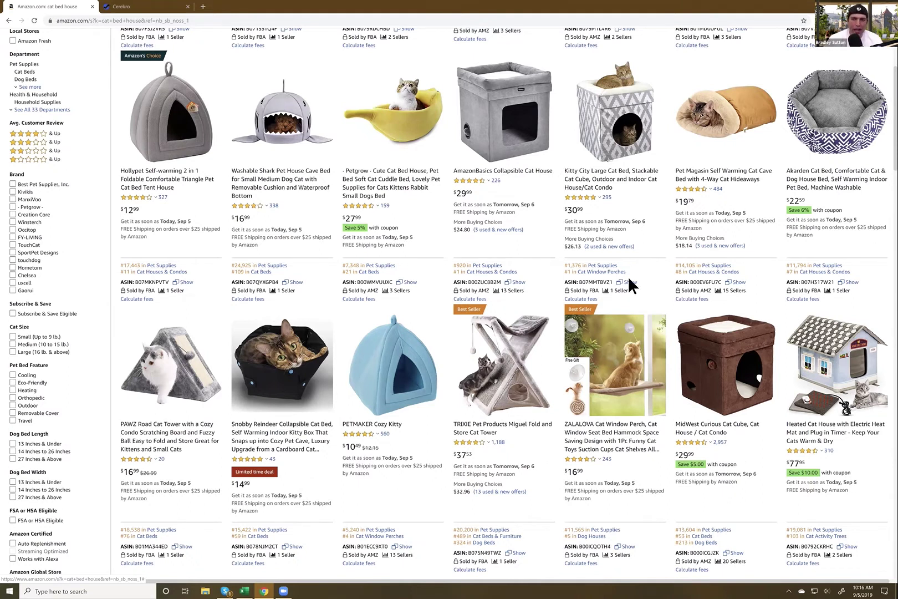
pyautogui.scroll(-1, 627, 275)
pyautogui.scroll(-8, 622, 293)
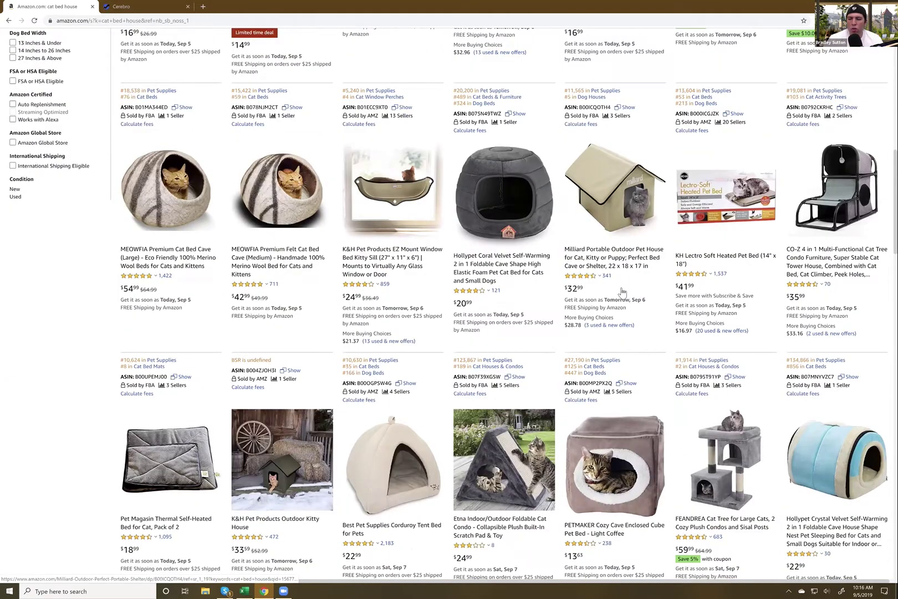
pyautogui.scroll(-1, 623, 293)
pyautogui.scroll(12, 620, 288)
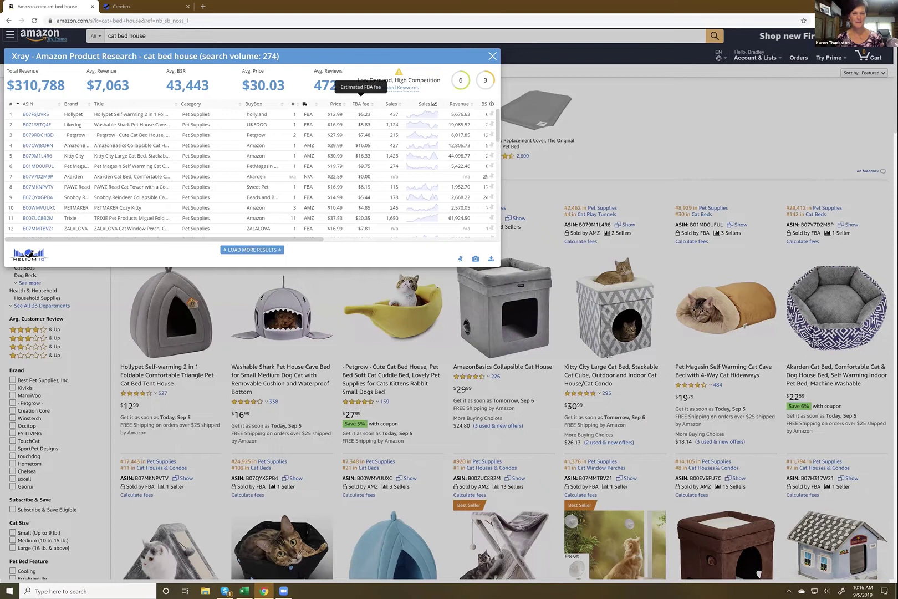
# Sort the Xray table by sales and add Kitty City ASIN B079M1L4R6 to Cerebro
pyautogui.hotkey('ctrl', '+')
pyautogui.hotkey('ctrl', '+')
pyautogui.hotkey('ctrl', '+')
pyautogui.hotkey('ctrl', '+')
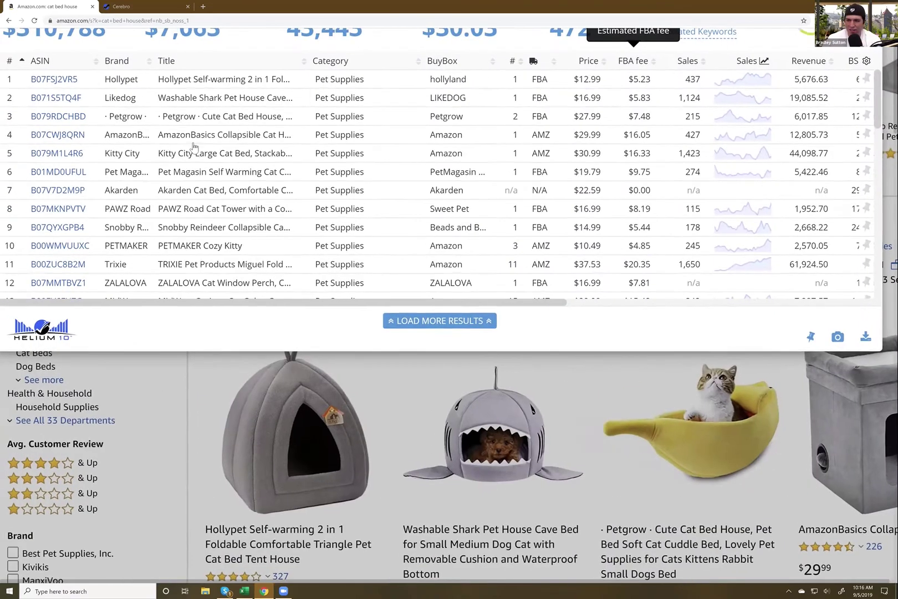
pyautogui.hotkey('ctrl', '-')
pyautogui.hotkey('ctrl', '-')
pyautogui.hotkey('ctrl', '-')
pyautogui.hotkey('ctrl', '-')
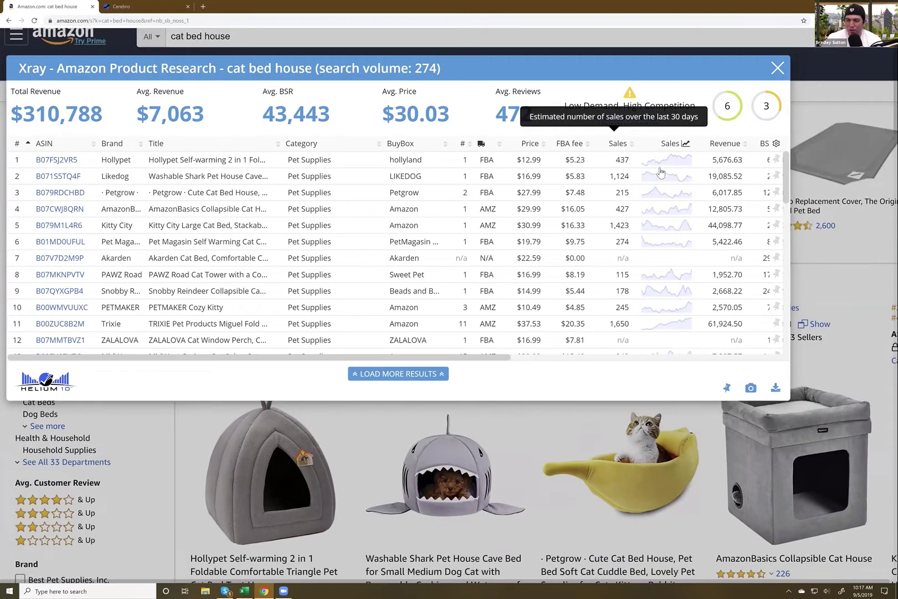
pyautogui.click(618, 143)
pyautogui.moveTo(66, 164)
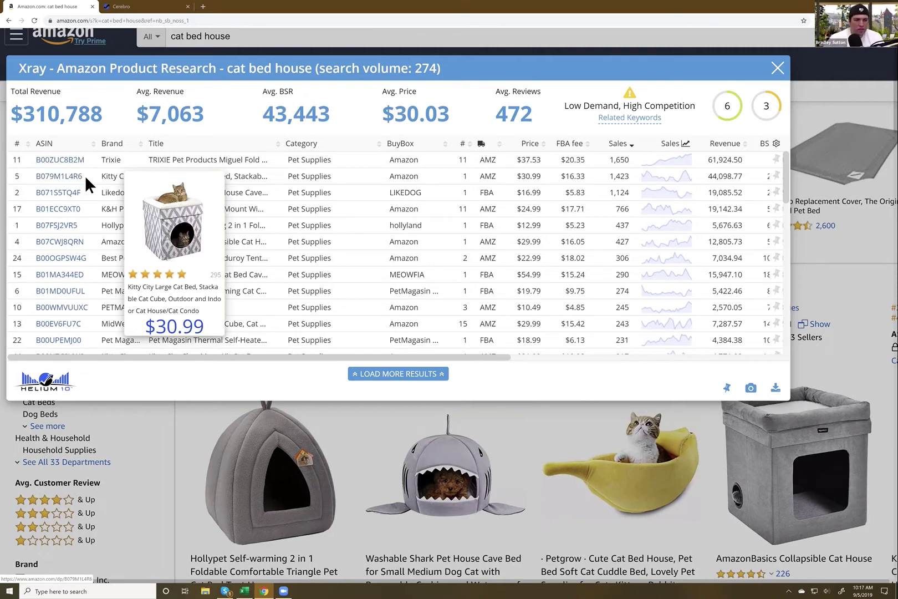
pyautogui.moveTo(86, 183); pyautogui.dragTo(36, 181)
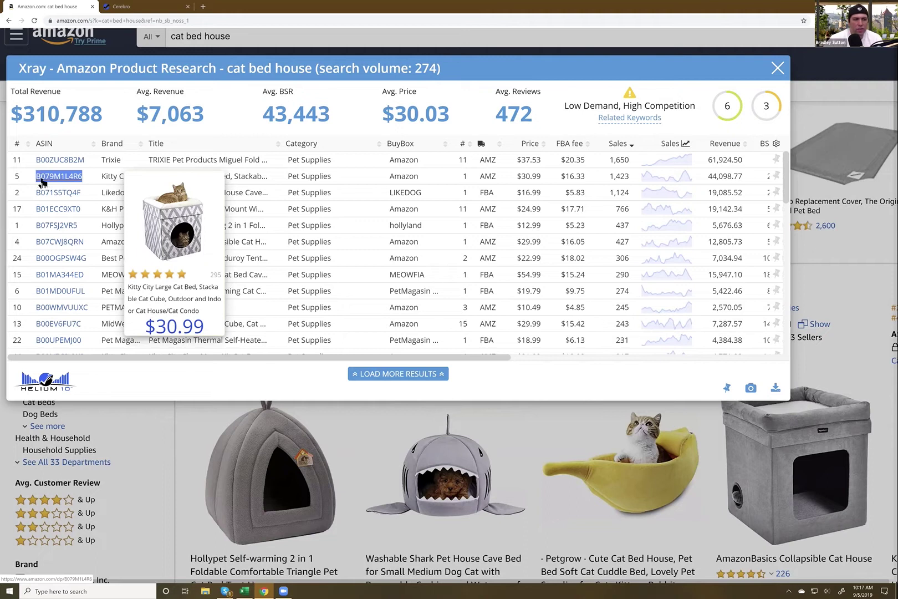
pyautogui.hotkey('ctrl', 'c')
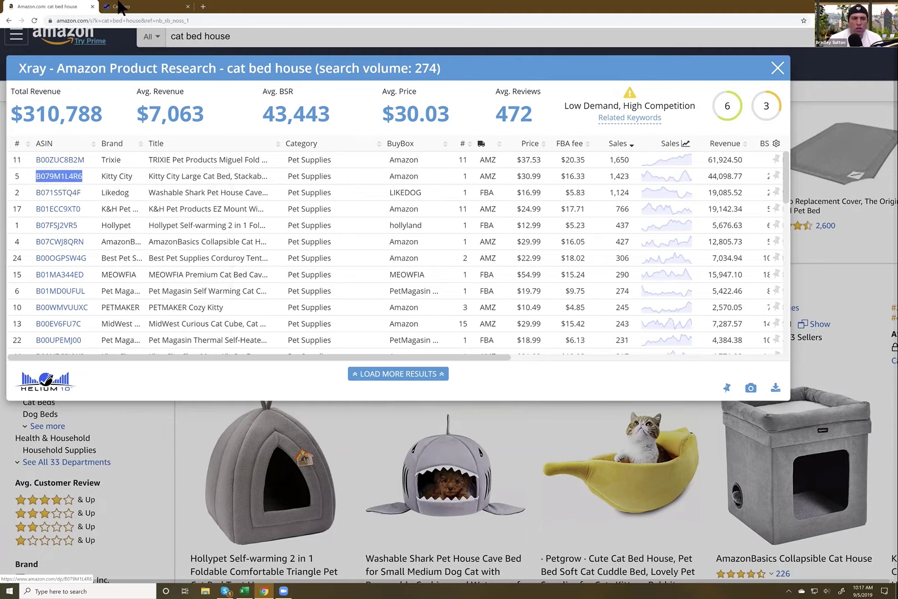
pyautogui.click(119, 7)
pyautogui.click(209, 115)
pyautogui.hotkey('ctrl', 'v')
pyautogui.press('Return')
pyautogui.click(55, 6)
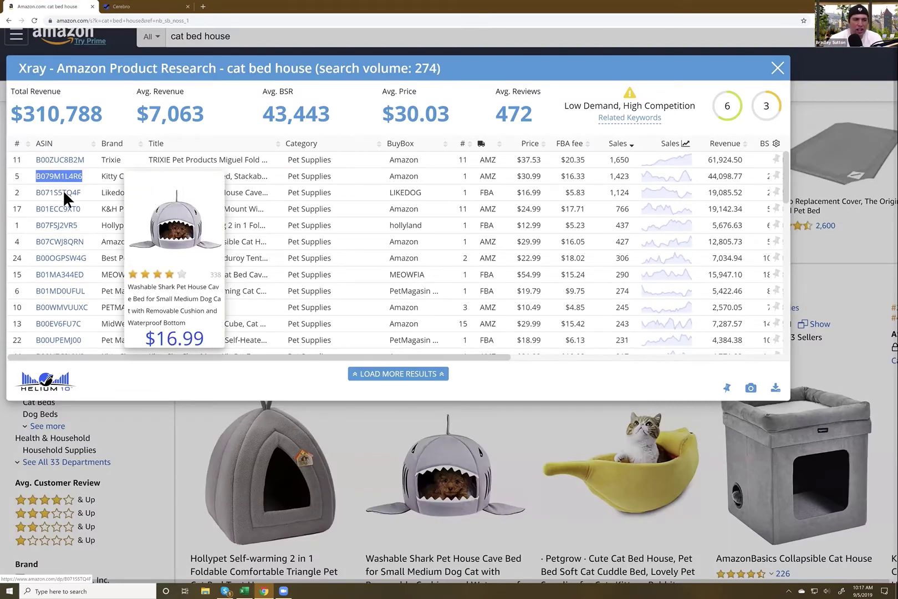
# Add Washable Shark ASIN B071S5TQ4F and Hollypet ASIN B07FSJ2VR5 to Cerebro's ASIN list
pyautogui.moveTo(82, 193); pyautogui.dragTo(38, 194)
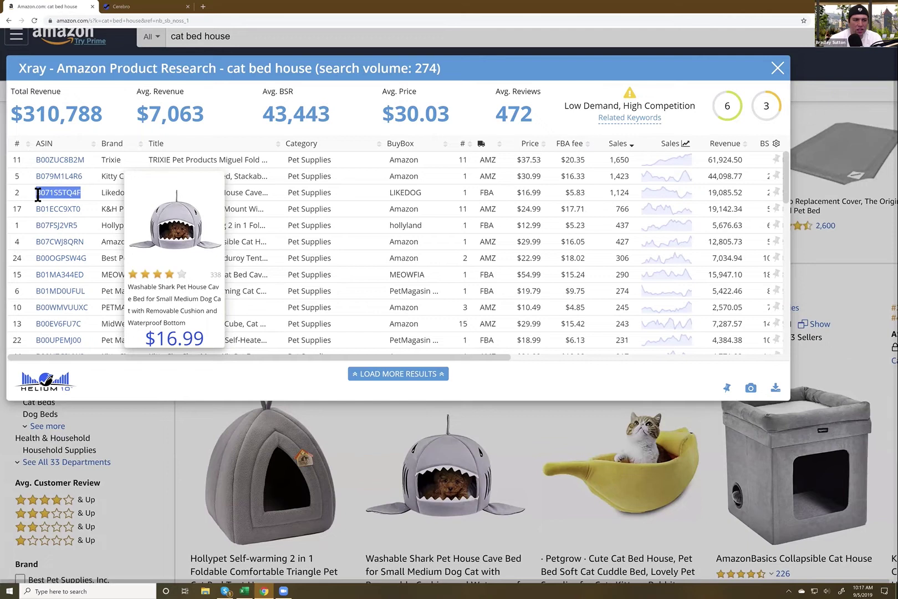
pyautogui.click(122, 6)
pyautogui.hotkey('ctrl', 'v')
pyautogui.press('Return')
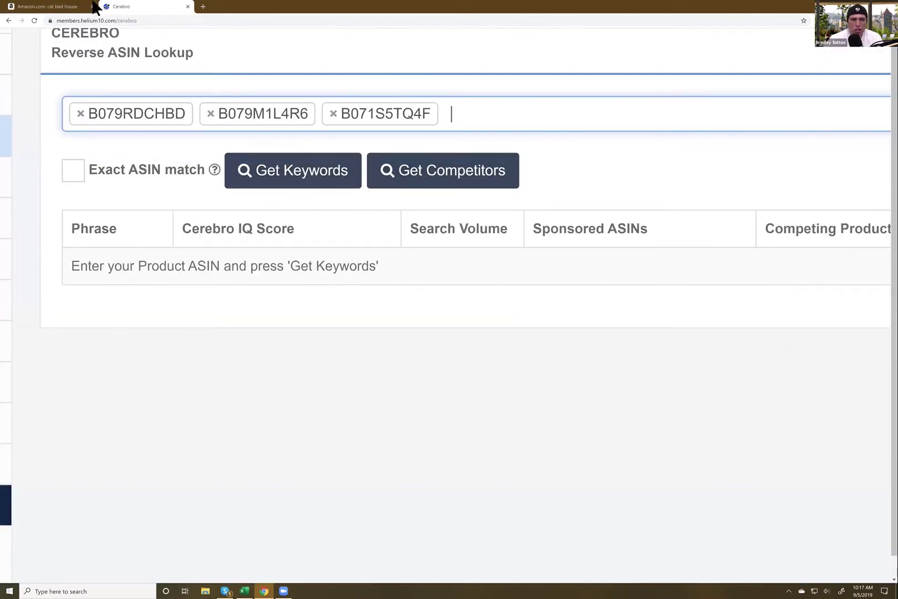
pyautogui.hotkey('ctrl', 'Tab')
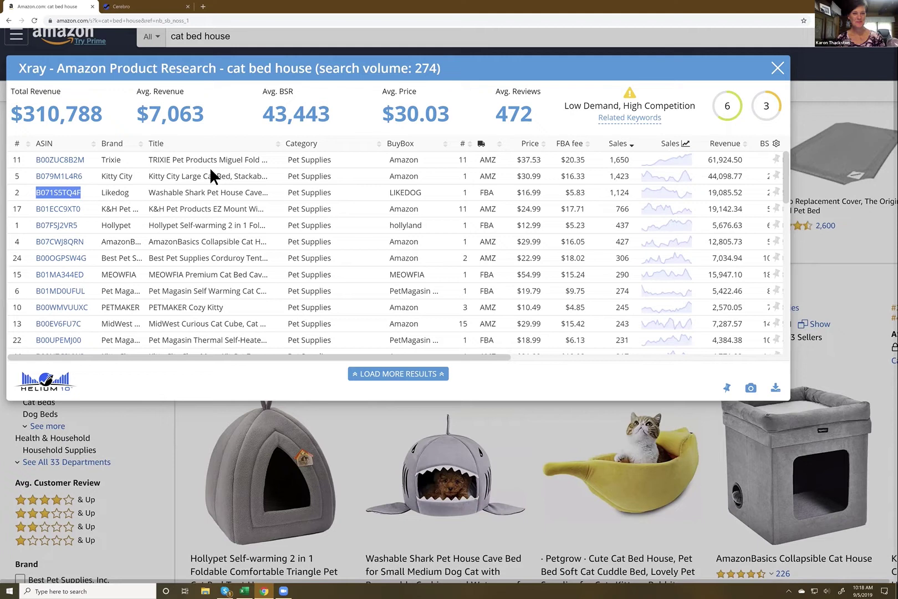
pyautogui.moveTo(60, 209)
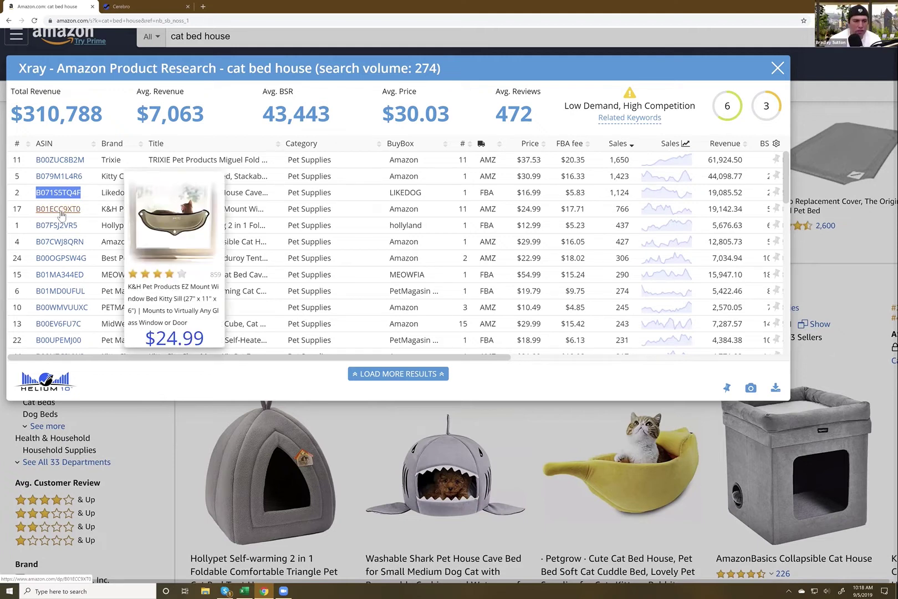
pyautogui.moveTo(67, 229)
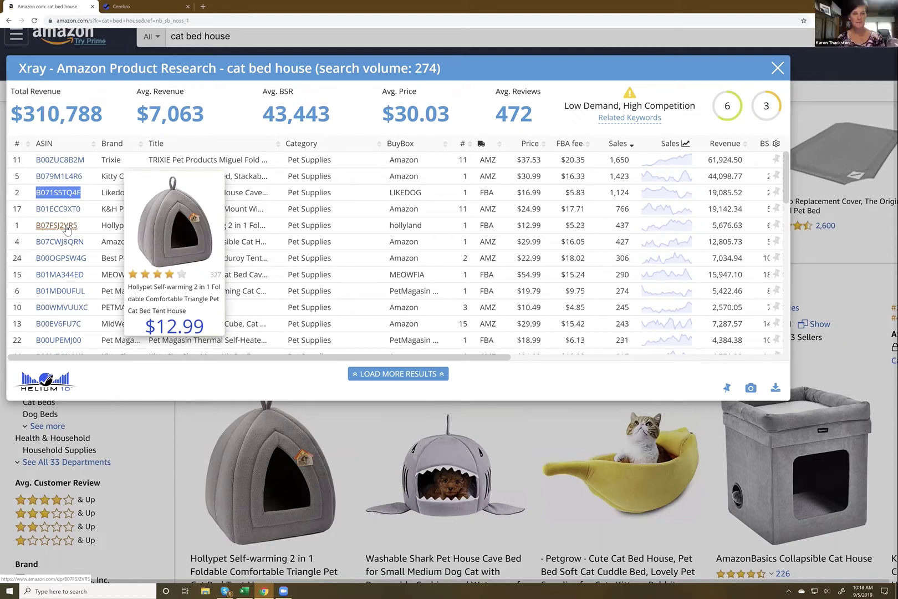
pyautogui.moveTo(78, 226); pyautogui.dragTo(38, 227)
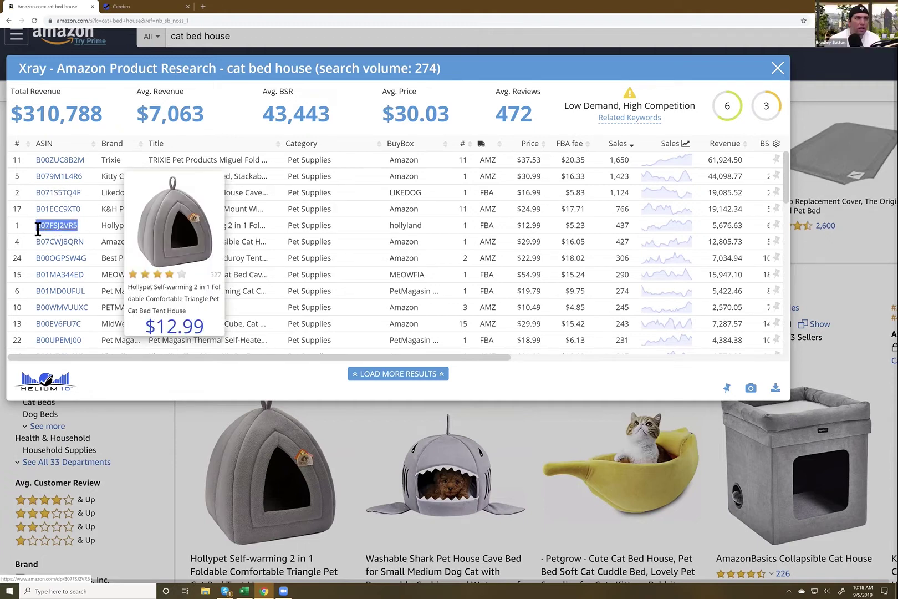
pyautogui.click(127, 7)
pyautogui.hotkey('ctrl', 'v')
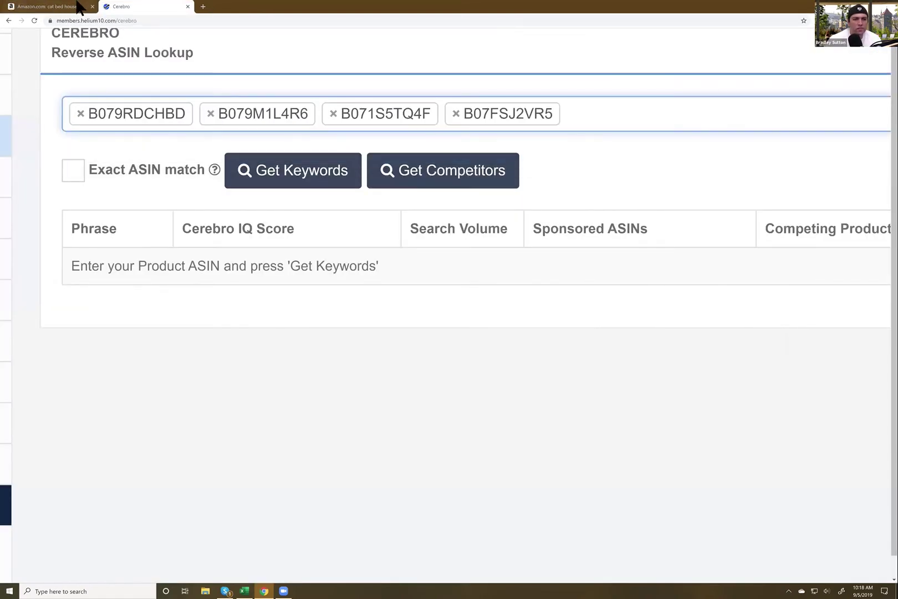
pyautogui.click(78, 6)
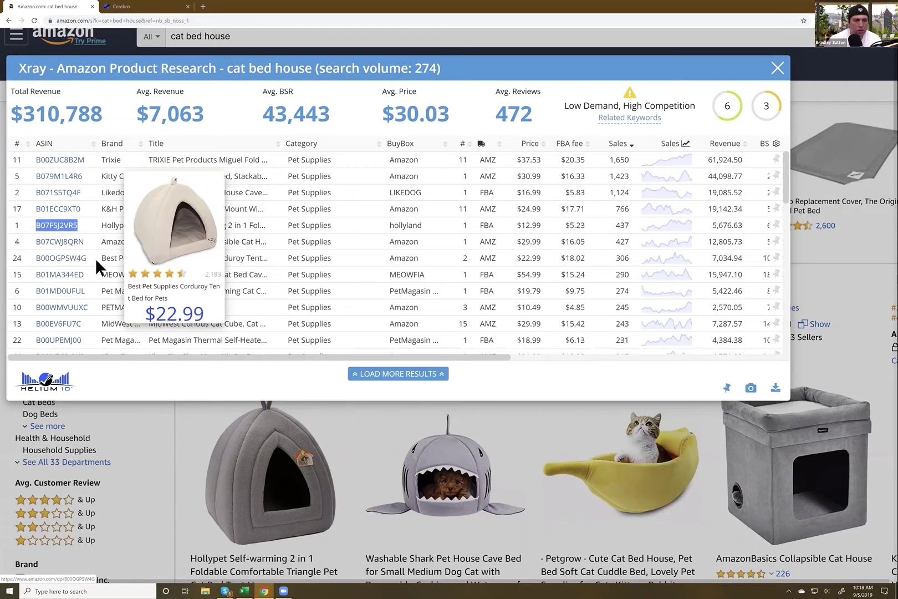
# Add Best Pet Supplies ASIN B00OGPSW4G and Pet Magasin ASIN B01MD0UFUL to Cerebro's ASIN list
pyautogui.doubleClick(43, 259)
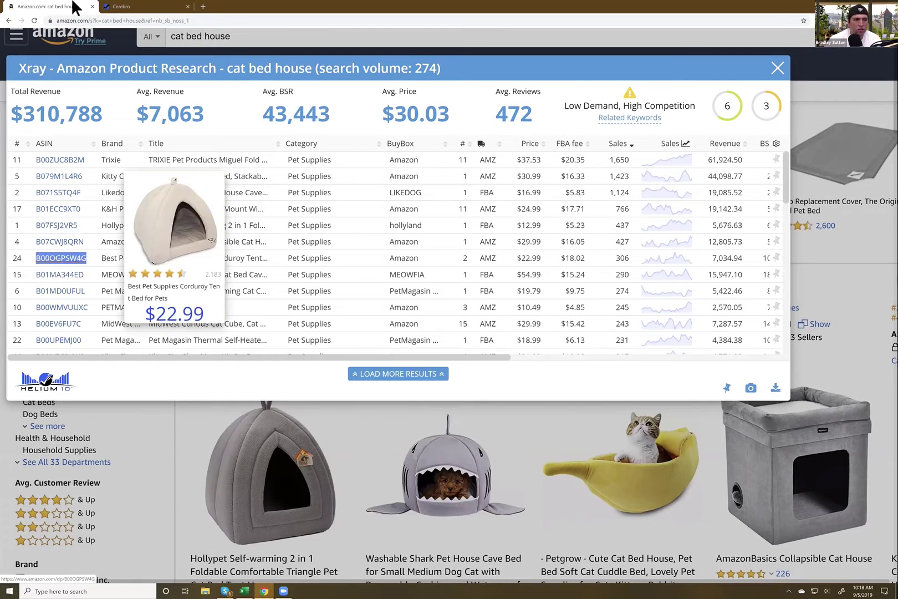
pyautogui.click(136, 10)
pyautogui.hotkey('ctrl', 'v')
pyautogui.press('Return')
pyautogui.click(80, 6)
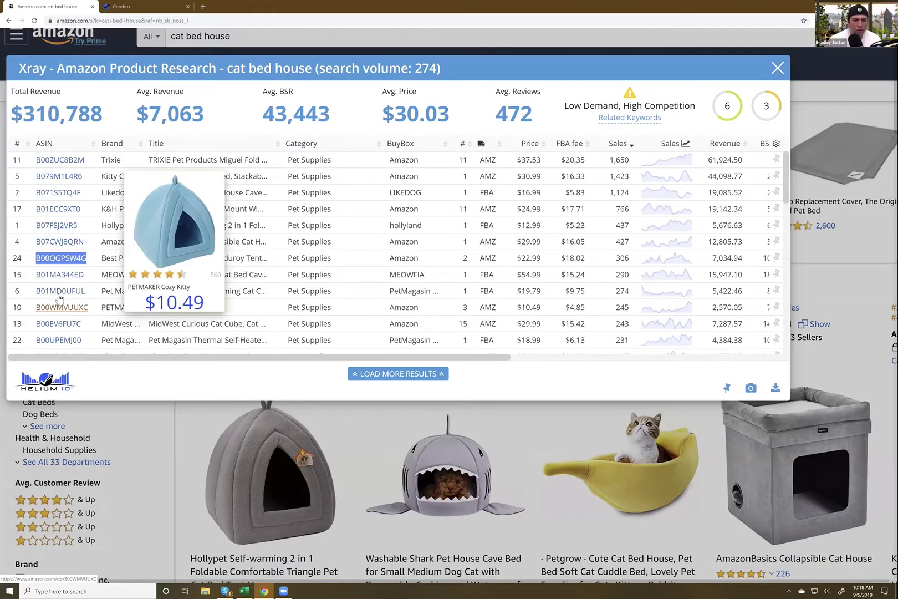
pyautogui.doubleClick(40, 293)
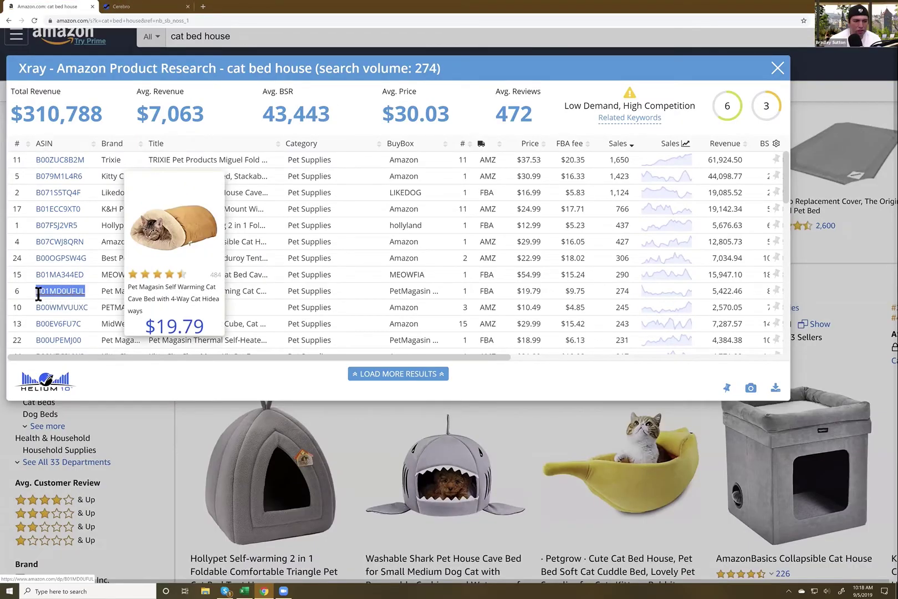
pyautogui.hotkey('ctrl', 'c')
pyautogui.click(179, 7)
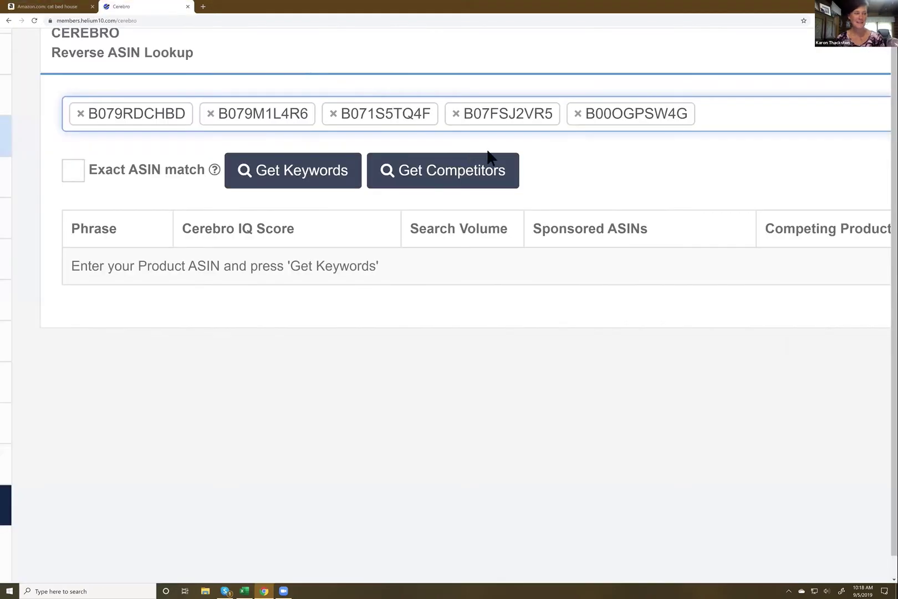
pyautogui.hotkey('ctrl', 'v')
pyautogui.press('Return')
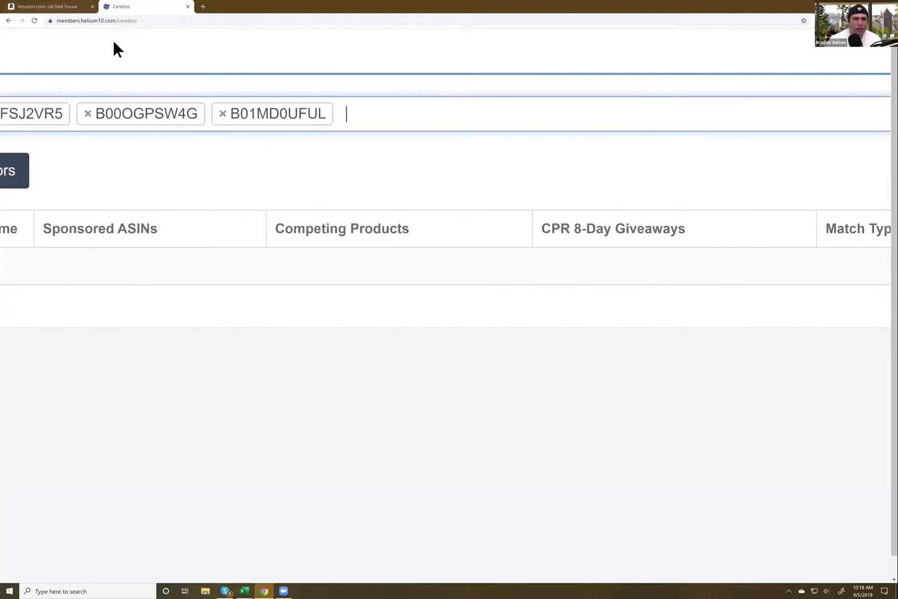
pyautogui.hotkey('ctrl', 'shift', 'Tab')
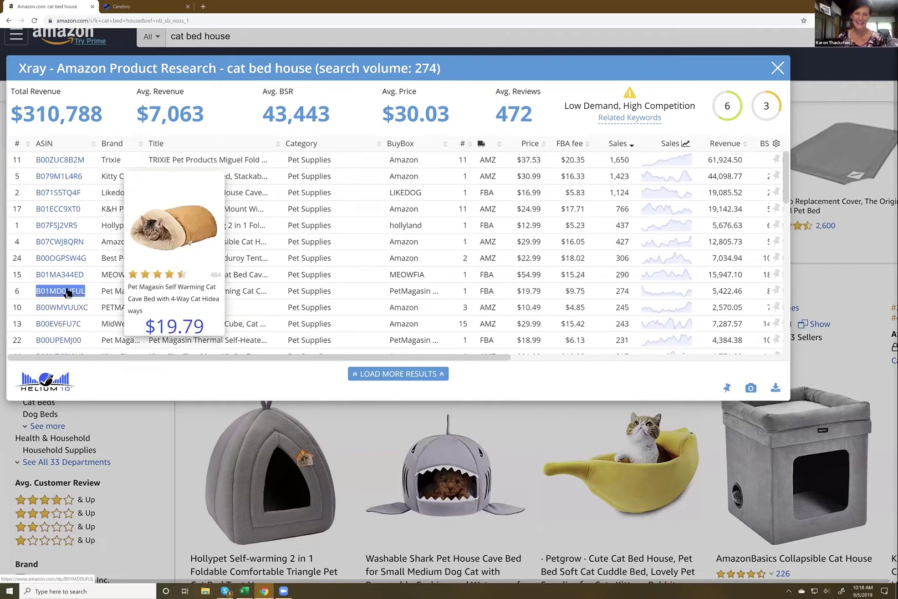
# Add ASIN B078NJM2CT to Cerebro and run Get Keywords for all seven ASINs
pyautogui.scroll(-1, 67, 293)
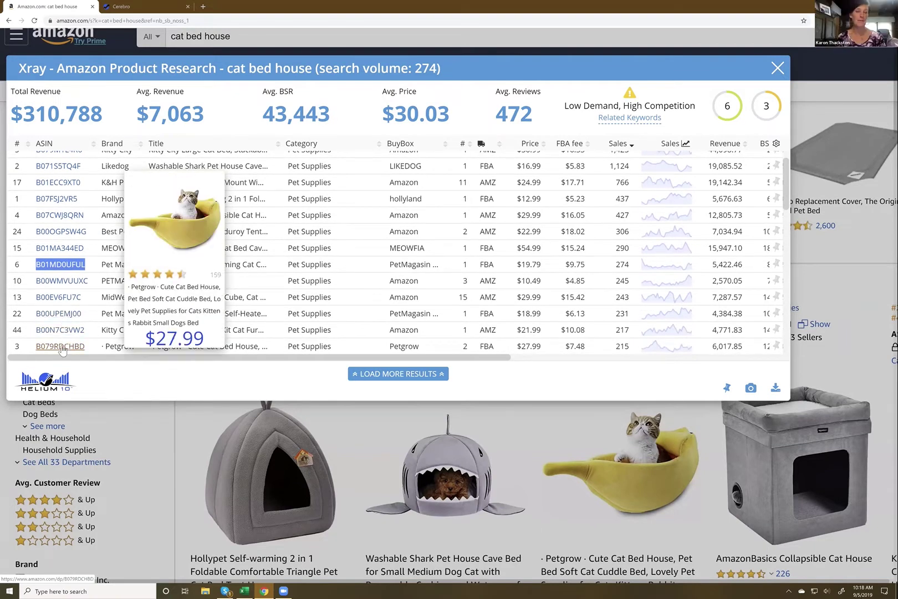
pyautogui.scroll(-2, 60, 341)
pyautogui.scroll(-2, 63, 330)
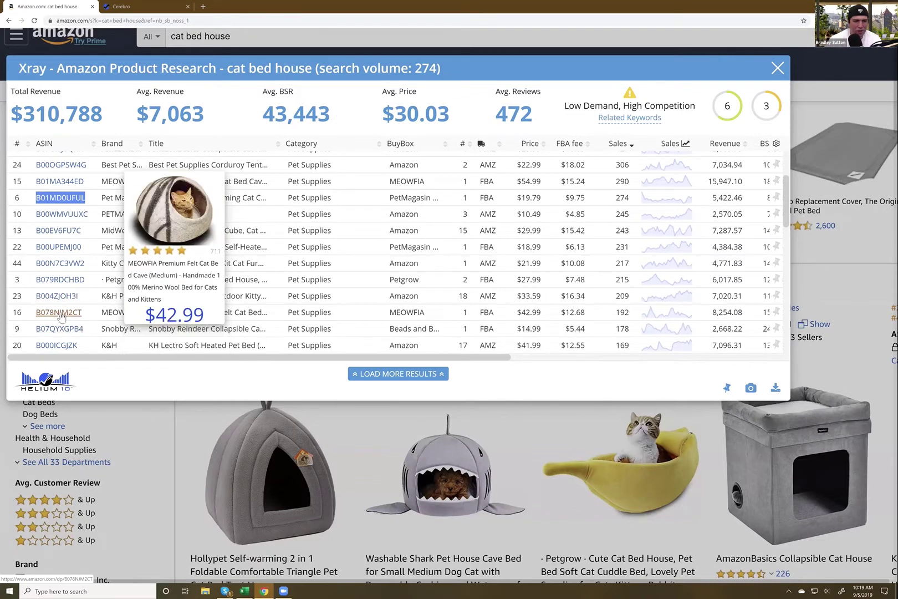
pyautogui.moveTo(84, 317); pyautogui.dragTo(36, 315)
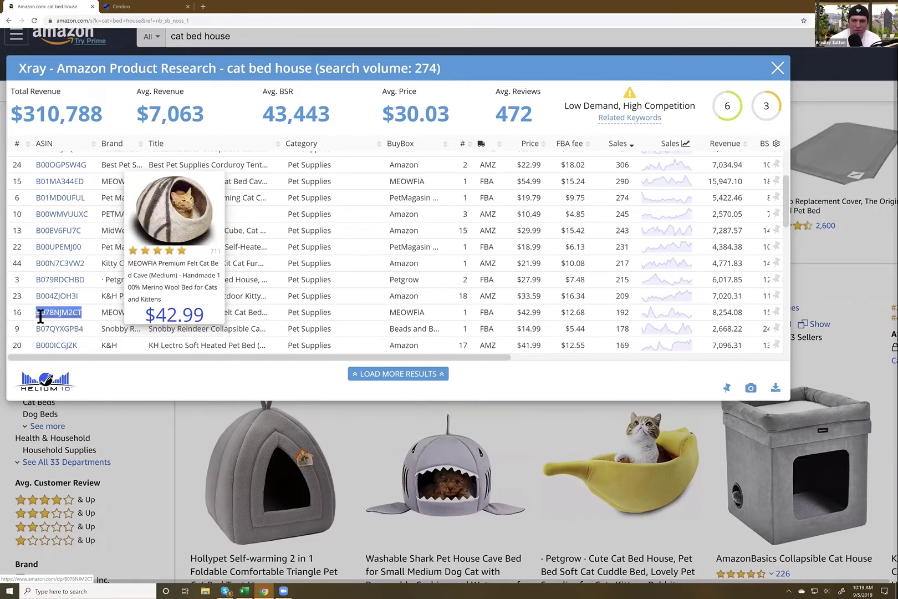
pyautogui.click(162, 6)
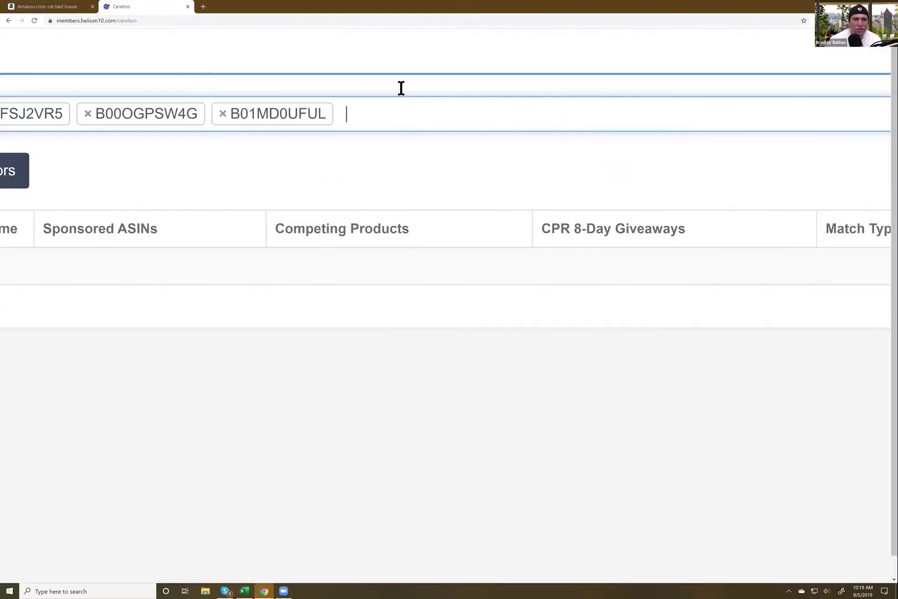
pyautogui.hotkey('ctrl', 'v')
pyautogui.hotkey('ctrl', '-')
pyautogui.hotkey('ctrl', '-')
pyautogui.hotkey('ctrl', '-')
pyautogui.hotkey('ctrl', '-')
pyautogui.hotkey('ctrl', '-')
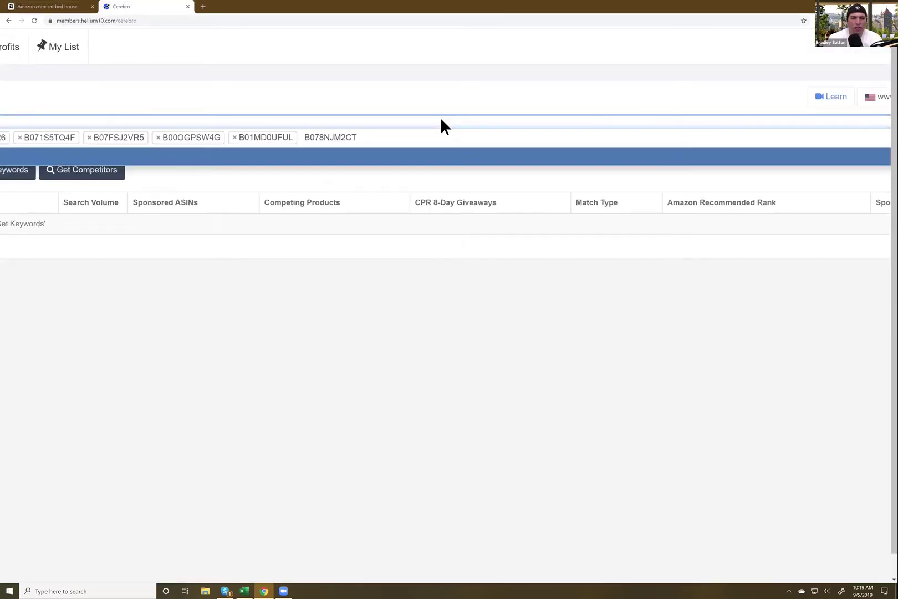
pyautogui.hotkey('ctrl', '-')
pyautogui.hotkey('ctrl', '-')
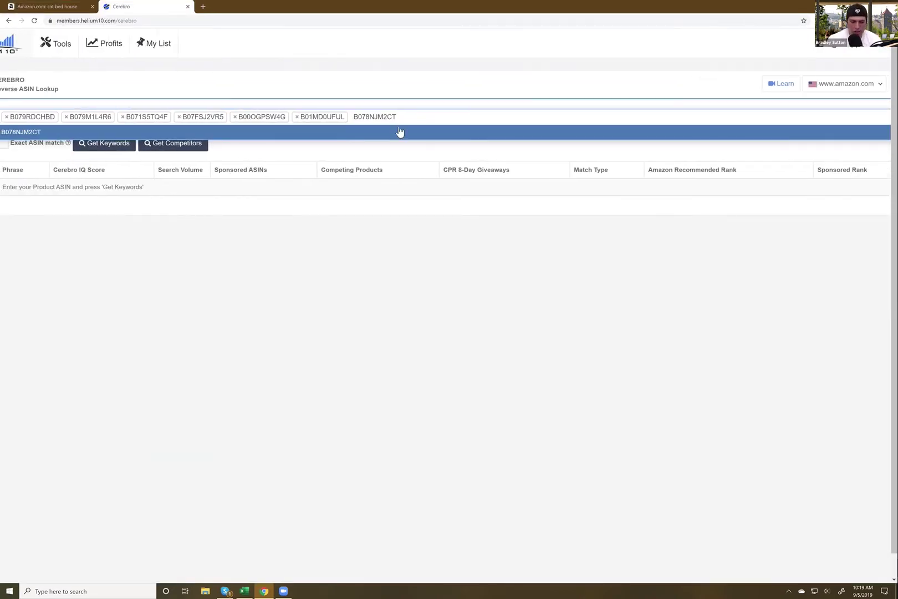
pyautogui.press('Return')
pyautogui.click(116, 145)
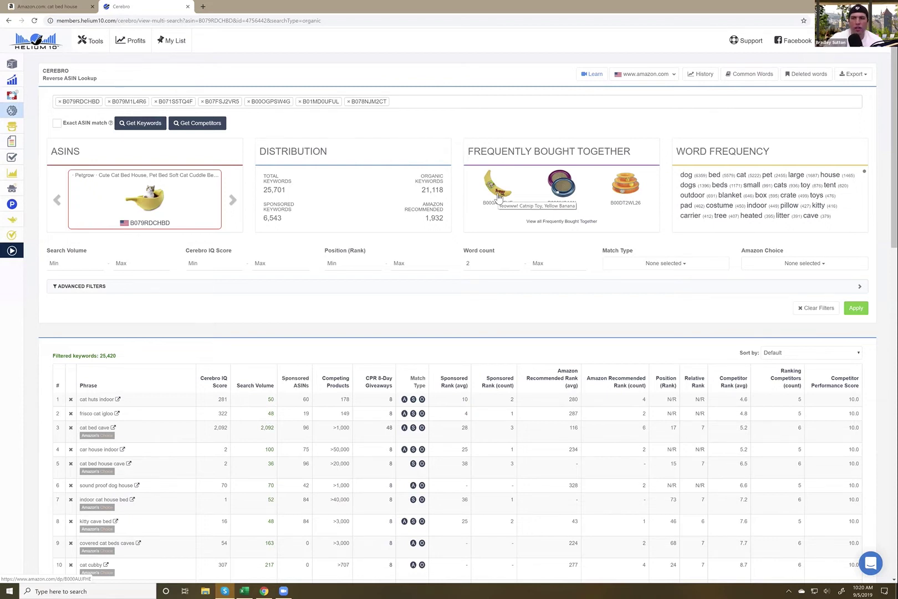
# Review Cerebro's results: 21,118 organic and 1,932 Amazon-recommended keywords, plus frequently-bought-together ASINs
pyautogui.scroll(5, 498, 195)
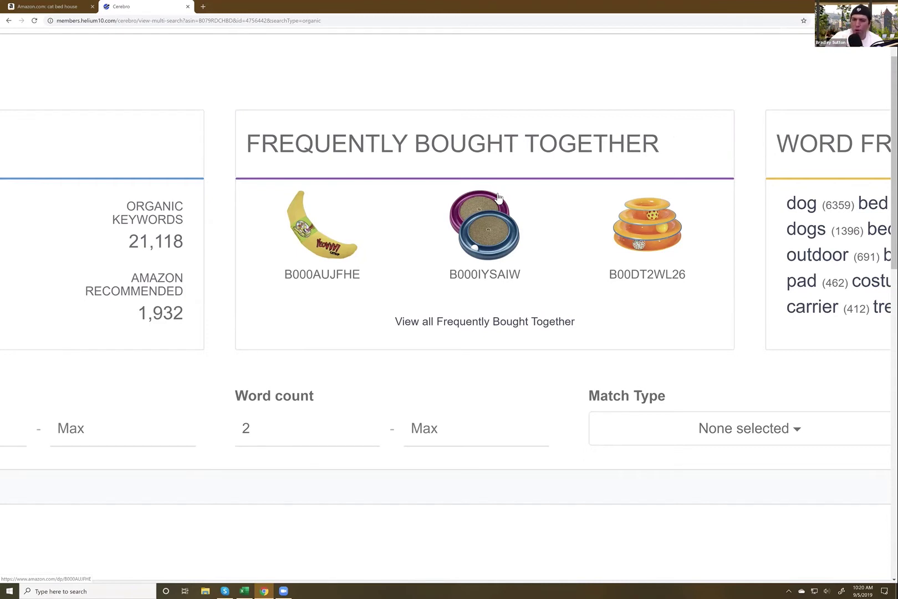
pyautogui.hotkey('ctrl', '-')
pyautogui.hotkey('ctrl', '-')
pyautogui.hotkey('ctrl', '-')
pyautogui.hotkey('ctrl', '-')
pyautogui.hotkey('ctrl', '-')
pyautogui.hotkey('ctrl', '-')
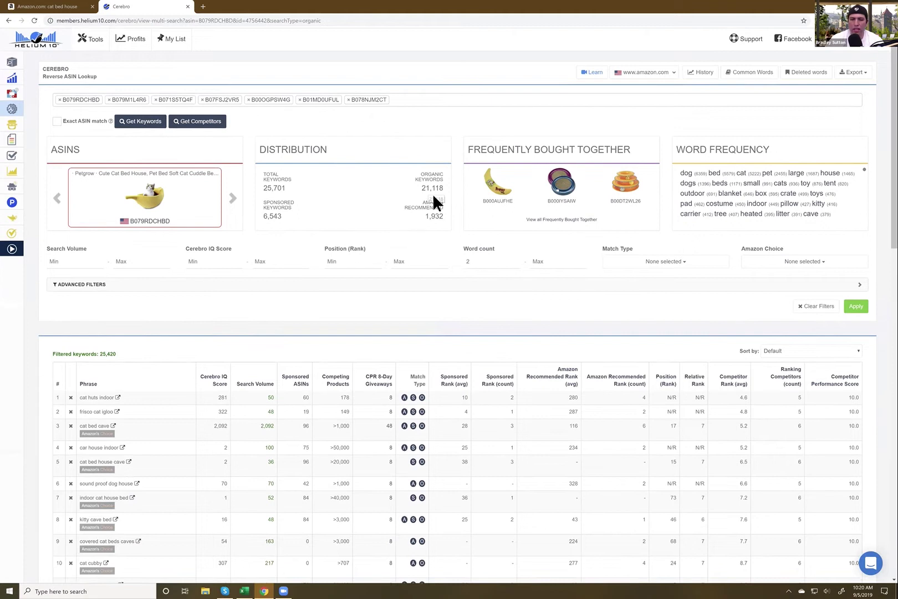
pyautogui.scroll(-1, 432, 193)
# Filter Cerebro keywords to Search Volume minimum 800 and Competitor Rank Avg 1–50
pyautogui.scroll(1, 434, 204)
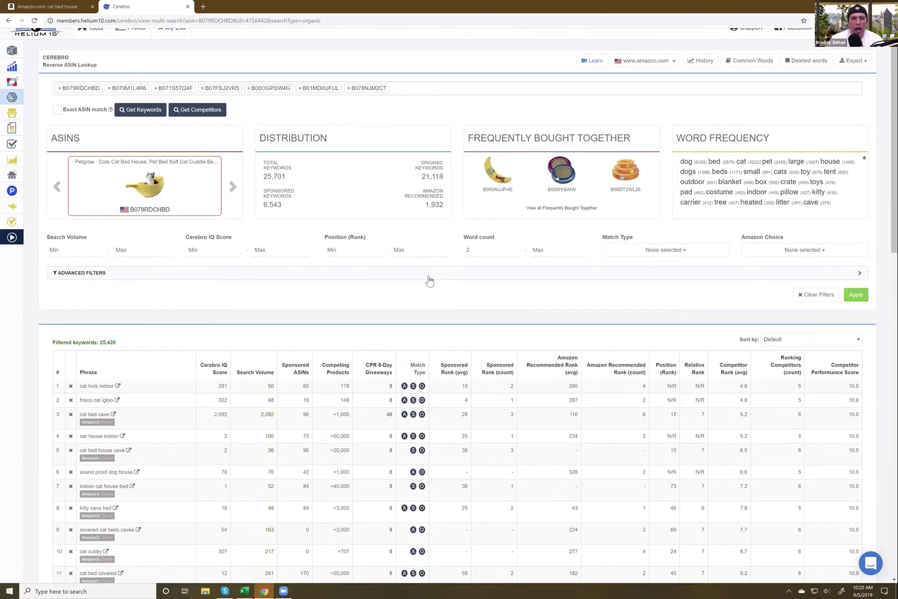
pyautogui.click(427, 278)
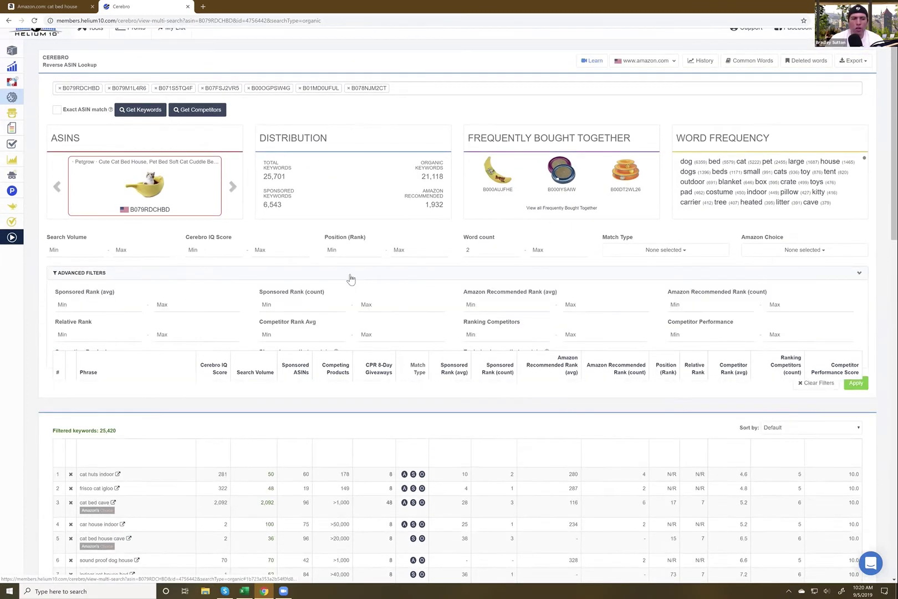
pyautogui.click(83, 250)
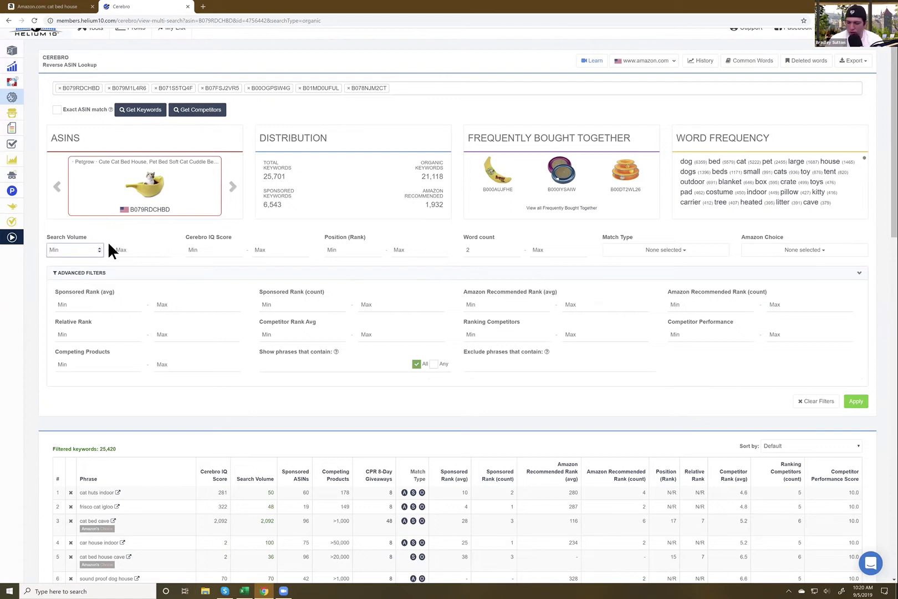
pyautogui.write('800')
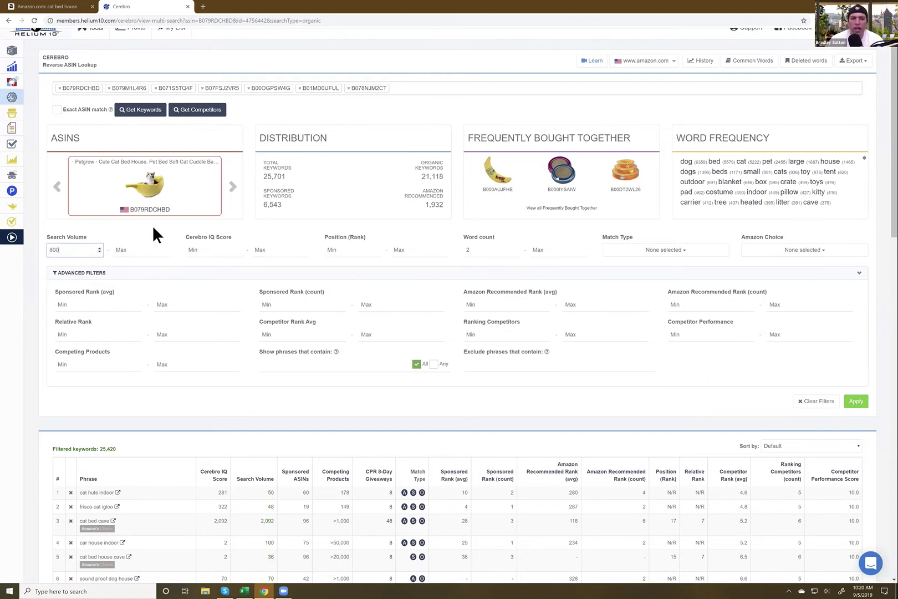
pyautogui.hotkey('ctrl', '+')
pyautogui.hotkey('ctrl', '+')
pyautogui.hotkey('ctrl', '+')
pyautogui.hotkey('ctrl', '+')
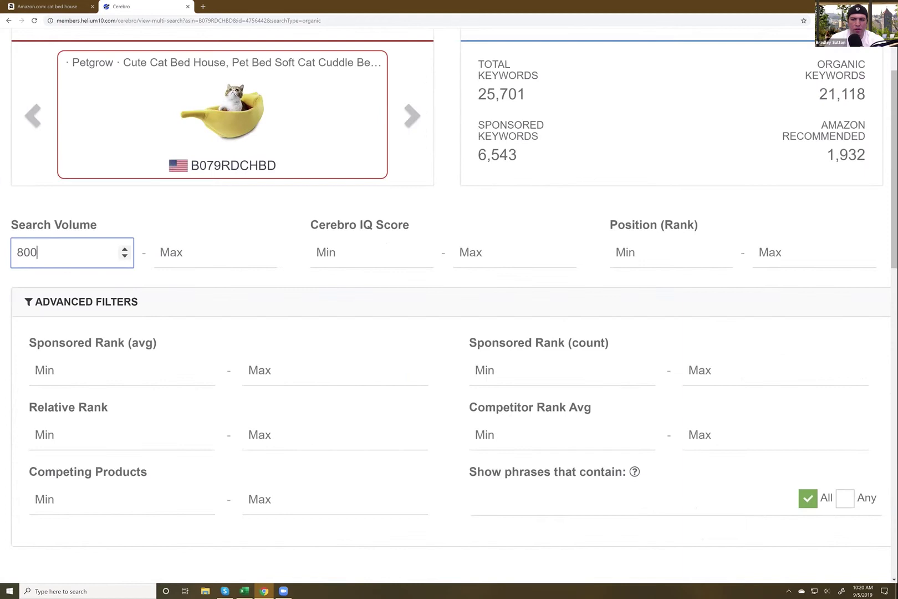
pyautogui.hotkey('ctrl', '-')
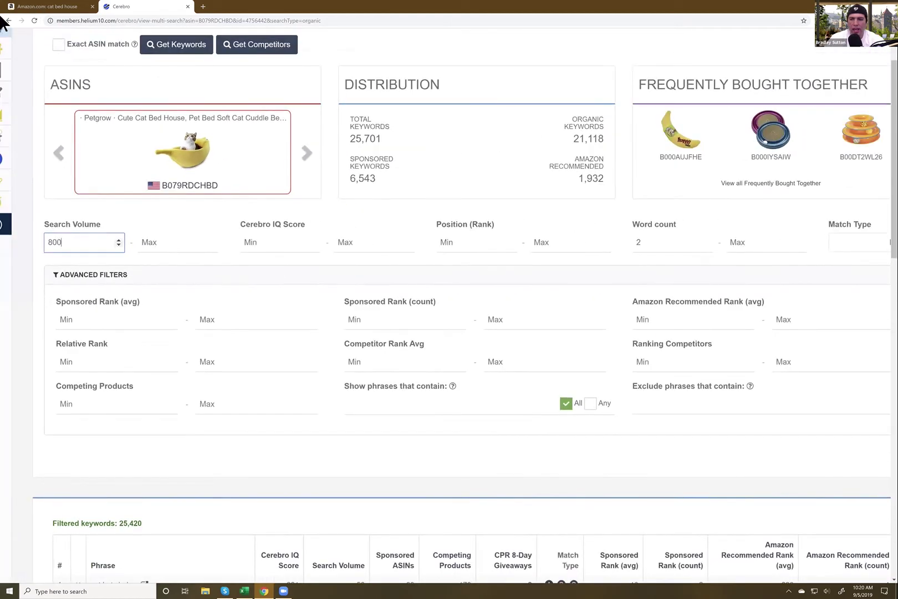
pyautogui.click(395, 367)
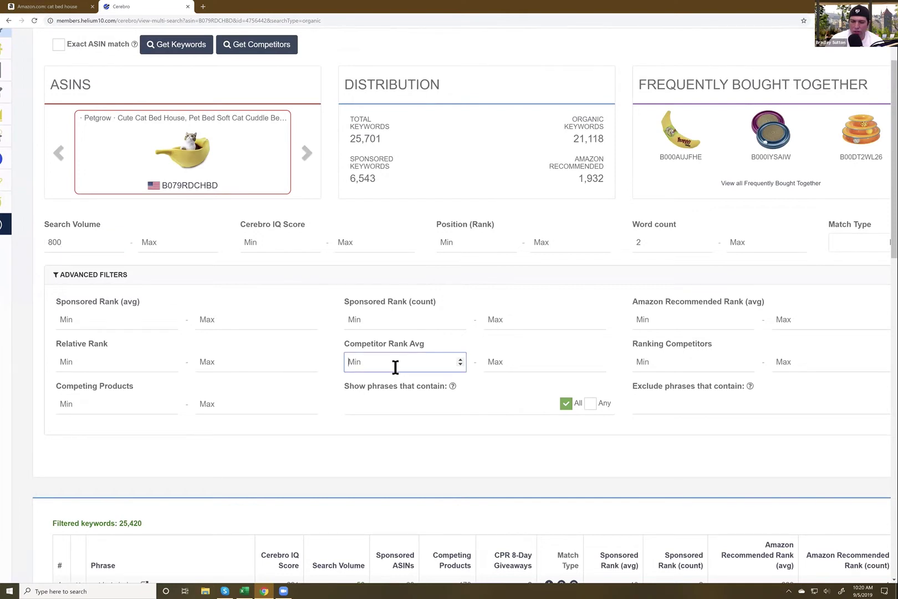
pyautogui.write('1')
pyautogui.click(513, 372)
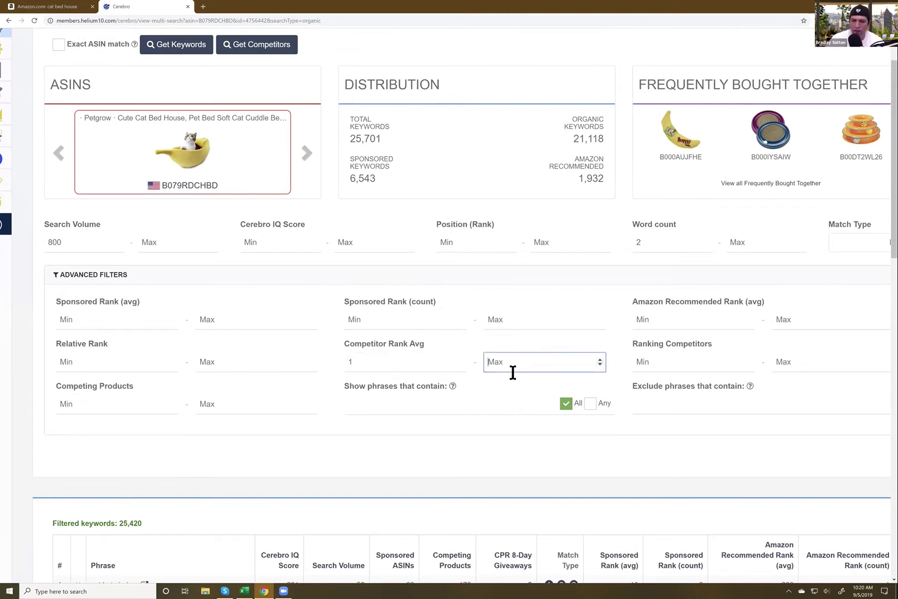
pyautogui.write('50')
pyautogui.hotkey('ctrl', '-')
pyautogui.hotkey('ctrl', '-')
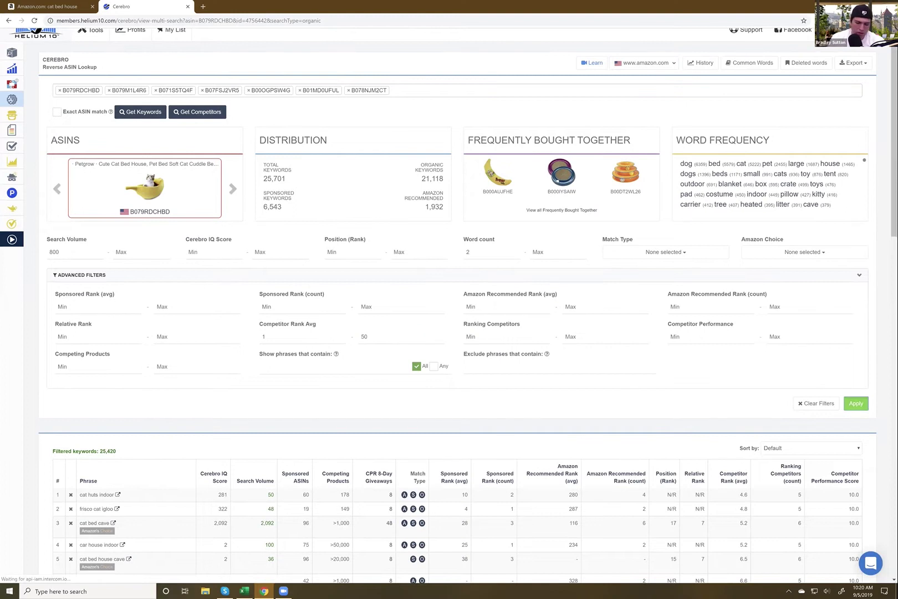
pyautogui.press('Return')
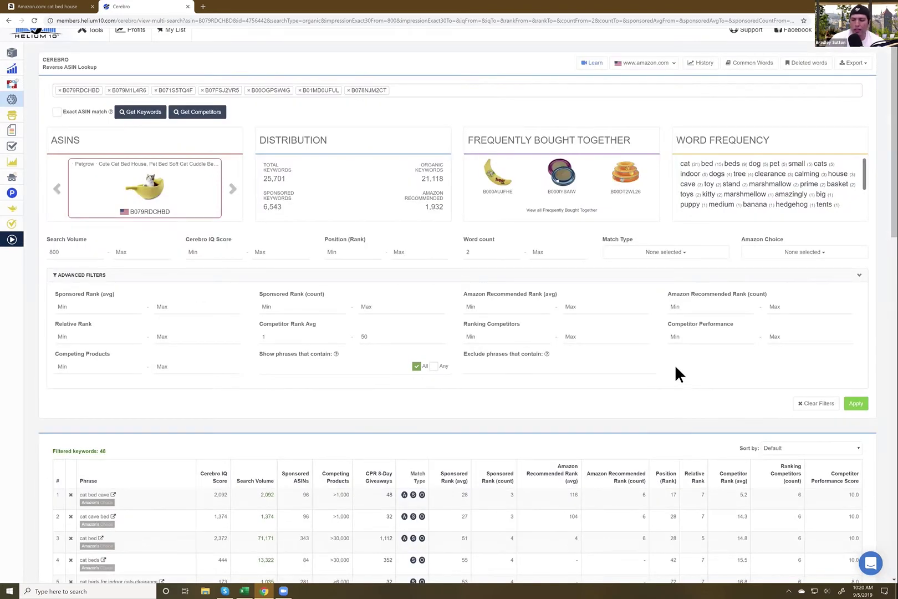
# Select 'cat bed cave' in the 48-keyword list to check position 17 and relative rank 7
pyautogui.scroll(-6, 675, 366)
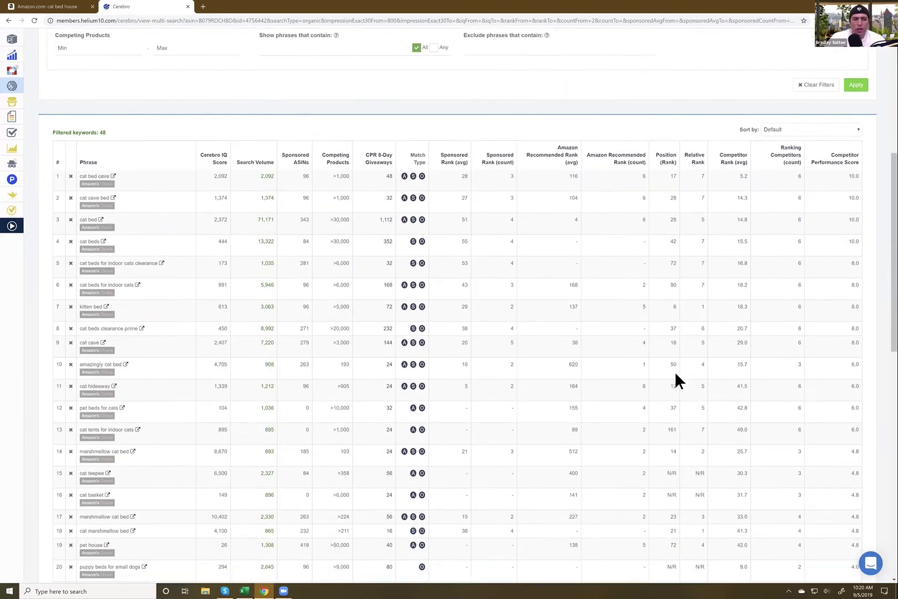
pyautogui.scroll(-1, 676, 374)
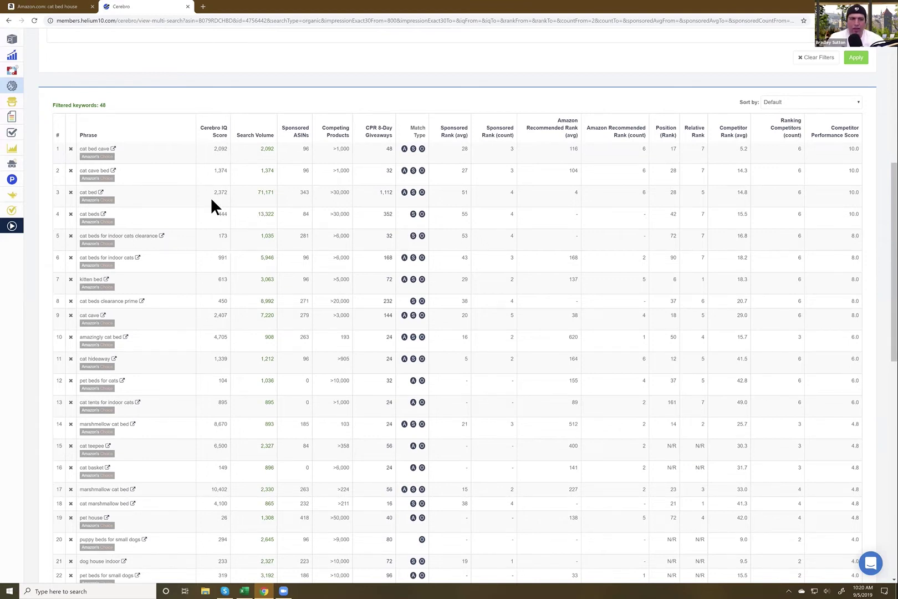
pyautogui.scroll(5, 278, 169)
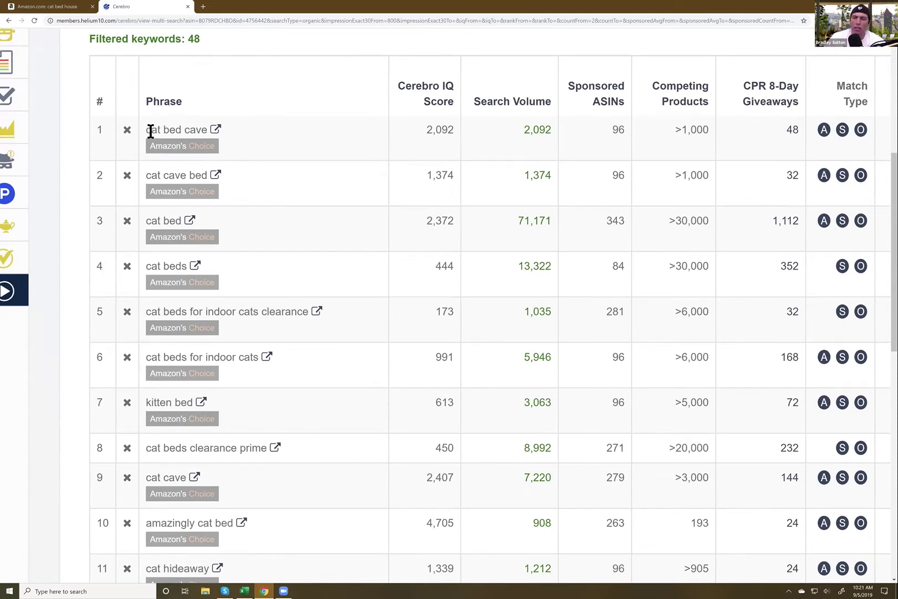
pyautogui.moveTo(150, 131); pyautogui.dragTo(209, 132)
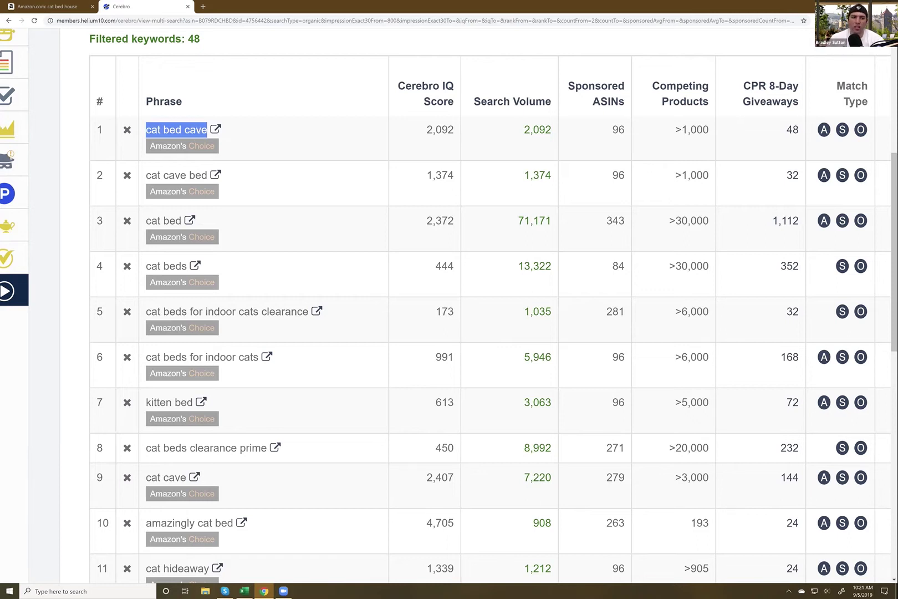
pyautogui.hotkey('ctrl', '-')
pyautogui.hotkey('ctrl', '-')
pyautogui.hotkey('ctrl', '-')
pyautogui.hotkey('ctrl', '-')
pyautogui.hotkey('ctrl', '-')
pyautogui.hotkey('ctrl', '-')
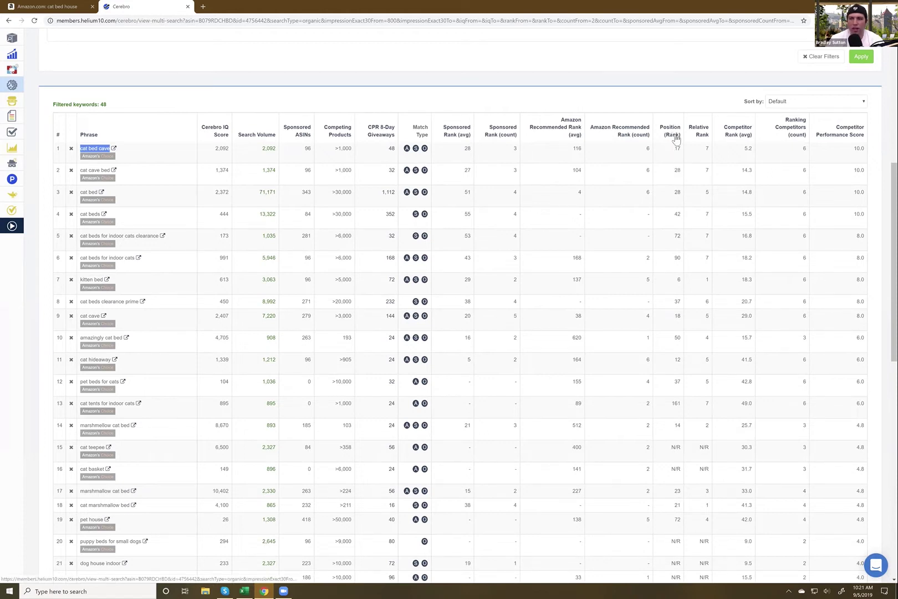
pyautogui.scroll(2, 677, 140)
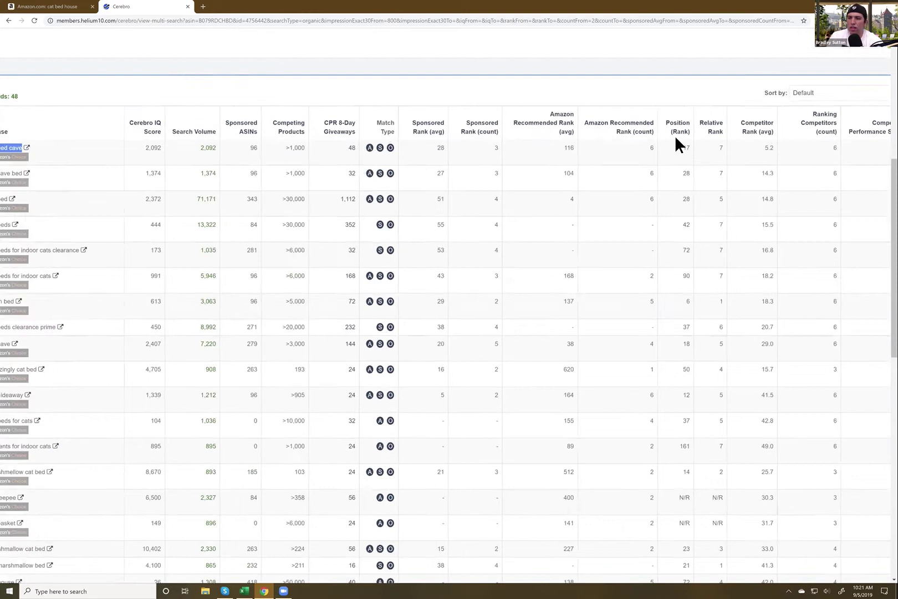
pyautogui.scroll(4, 574, 186)
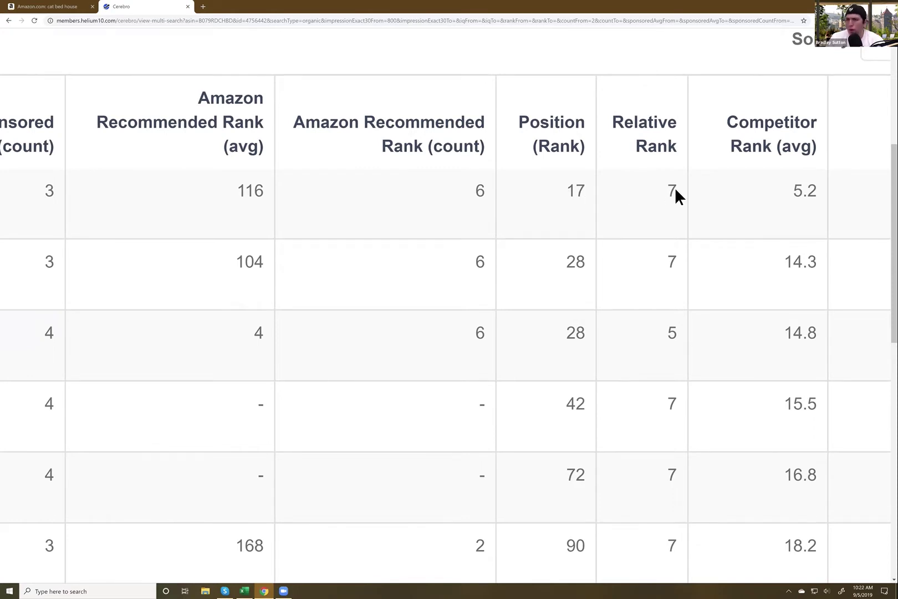
# Zoom and scroll through the filtered cat bed keyword table to read its figures
pyautogui.moveTo(672, 191)
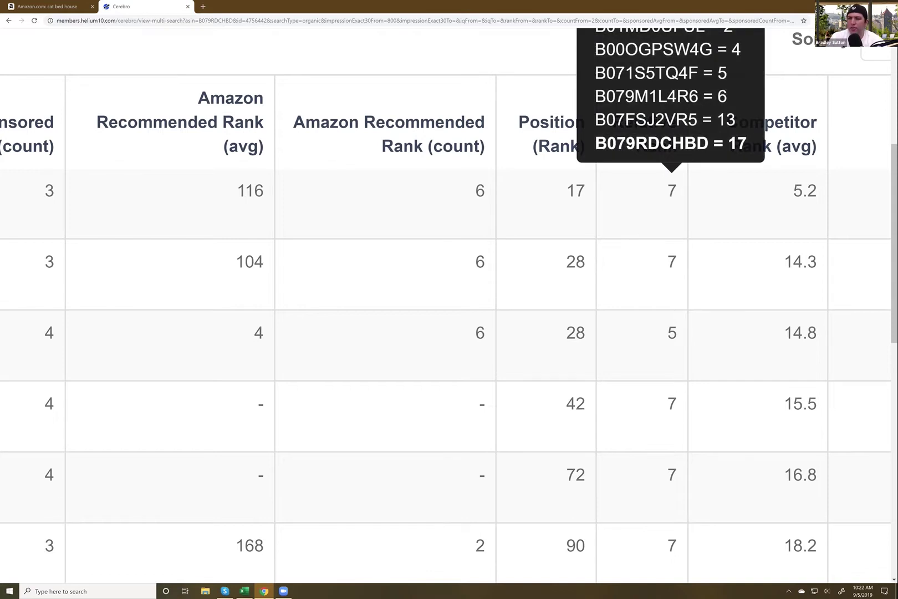
pyautogui.scroll(2, 671, 192)
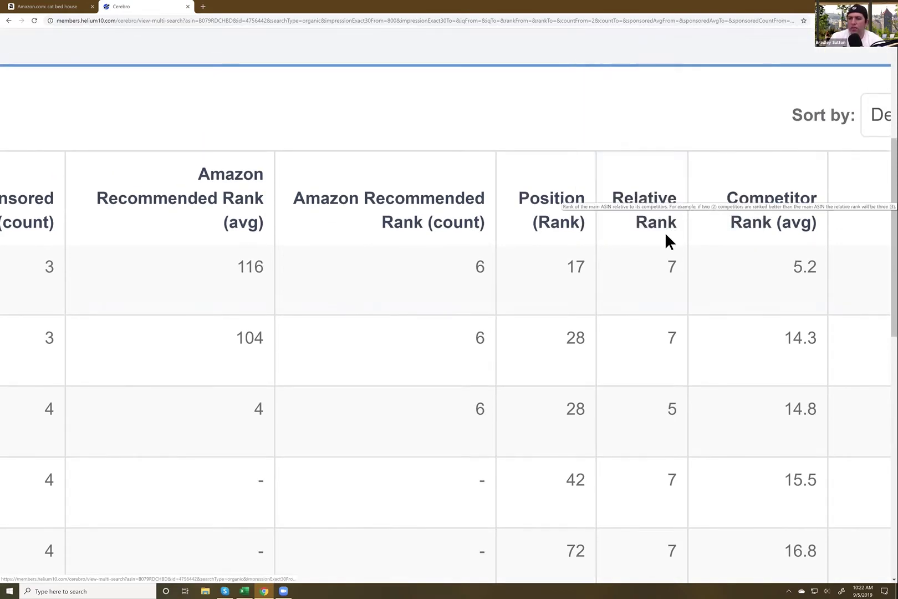
pyautogui.moveTo(677, 271)
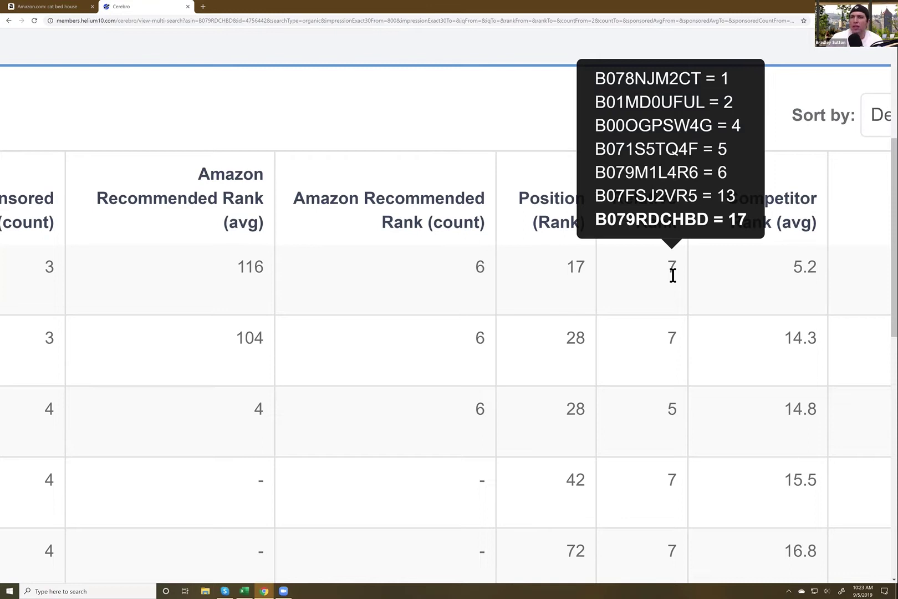
pyautogui.hotkey('ctrl', '-')
pyautogui.hotkey('ctrl', '-')
pyautogui.hotkey('ctrl', '-')
pyautogui.hotkey('ctrl', '-')
pyautogui.hotkey('ctrl', '-')
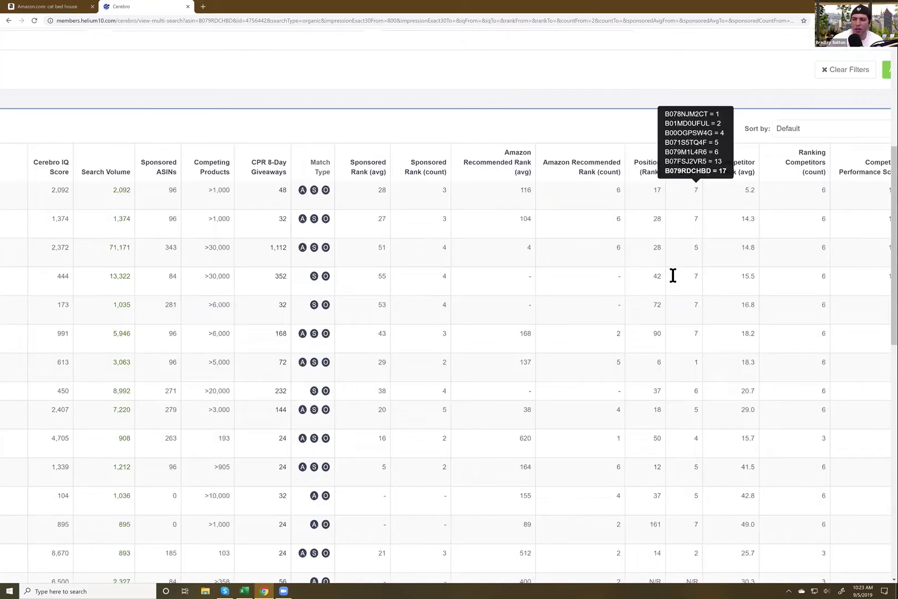
pyautogui.scroll(-2, 385, 367)
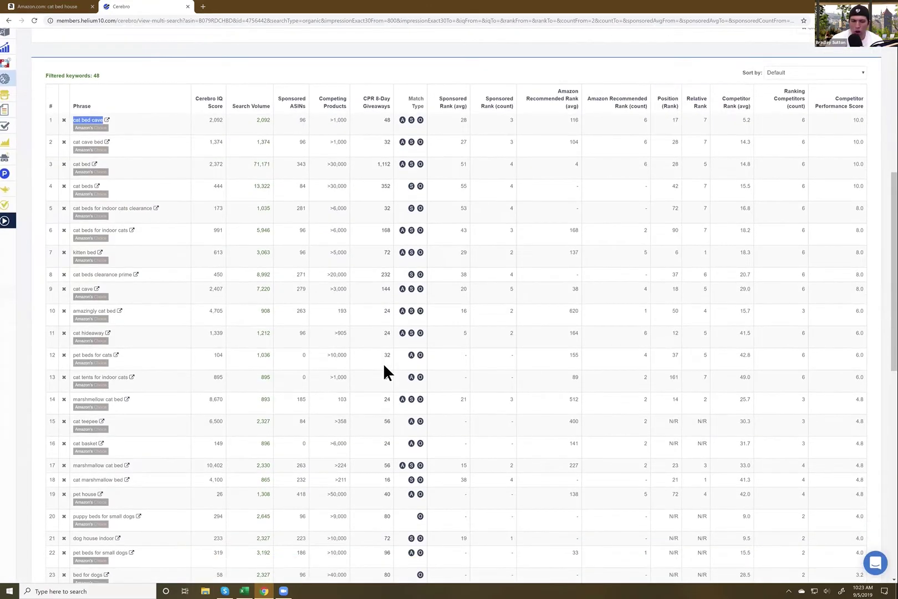
pyautogui.scroll(-2, 384, 365)
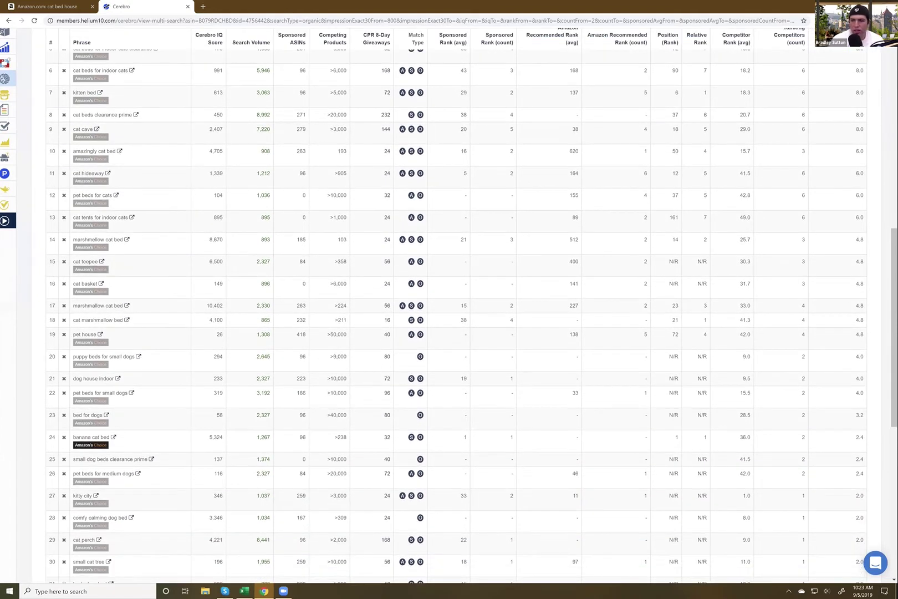
pyautogui.hotkey('ctrl', '+')
pyautogui.hotkey('ctrl', '+')
pyautogui.hotkey('ctrl', '+')
pyautogui.hotkey('ctrl', '+')
pyautogui.hotkey('ctrl', '+')
pyautogui.hotkey('ctrl', '+')
pyautogui.hotkey('ctrl', '+')
pyautogui.hotkey('ctrl', '+')
pyautogui.hotkey('ctrl', '+')
pyautogui.hotkey('ctrl', '-')
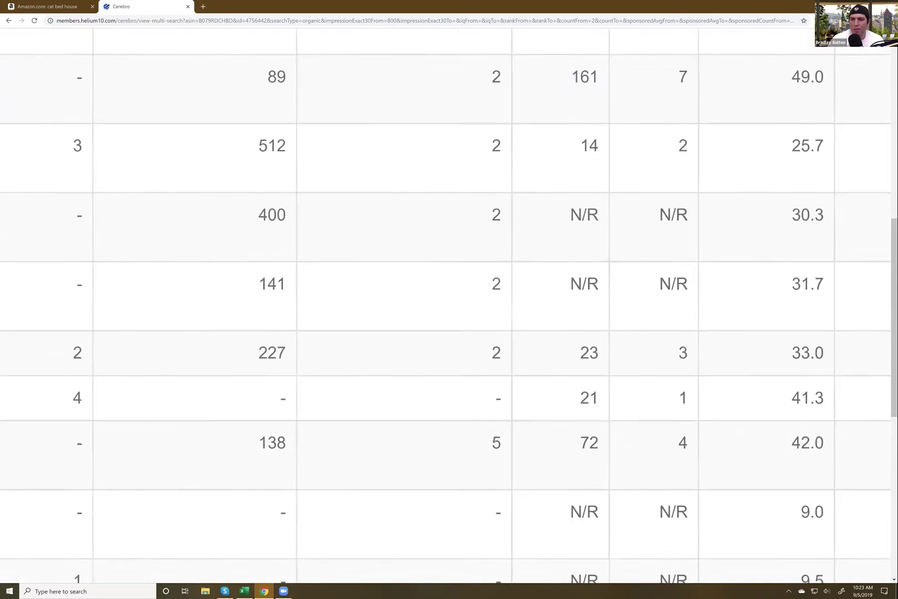
pyautogui.hotkey('ctrl', '-')
pyautogui.hotkey('ctrl', '-')
pyautogui.hotkey('ctrl', '-')
pyautogui.hotkey('ctrl', '-')
pyautogui.hotkey('ctrl', '-')
pyautogui.hotkey('ctrl', '-')
pyautogui.hotkey('ctrl', '-')
pyautogui.hotkey('ctrl', '-')
pyautogui.hotkey('ctrl', '-')
pyautogui.hotkey('ctrl', '-')
pyautogui.hotkey('ctrl', '+')
pyautogui.hotkey('ctrl', '+')
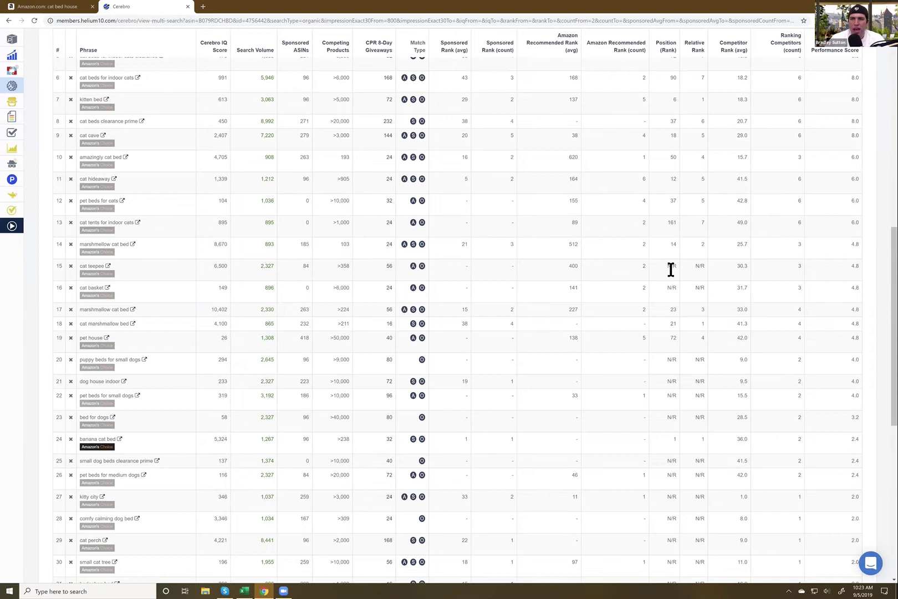
pyautogui.scroll(-2, 665, 419)
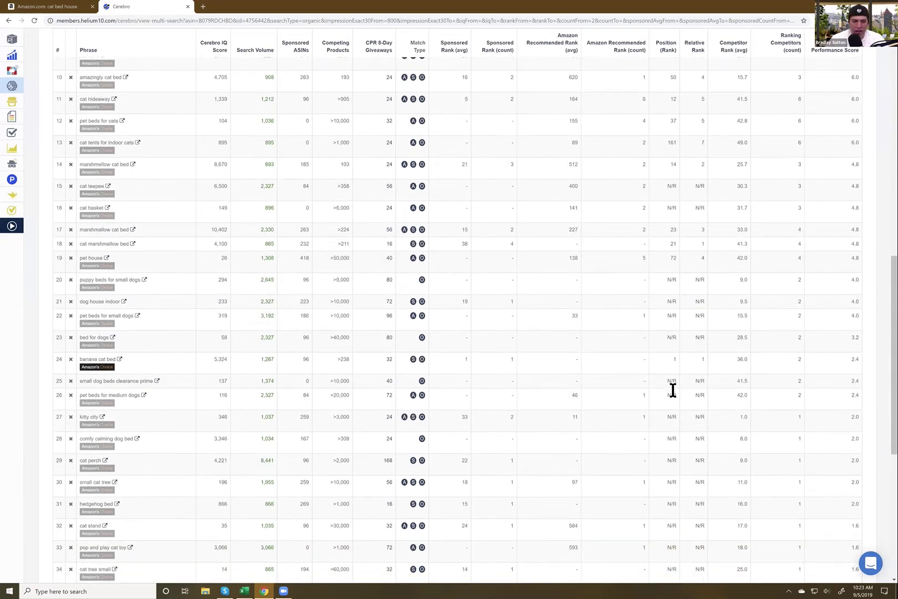
pyautogui.scroll(-1, 672, 370)
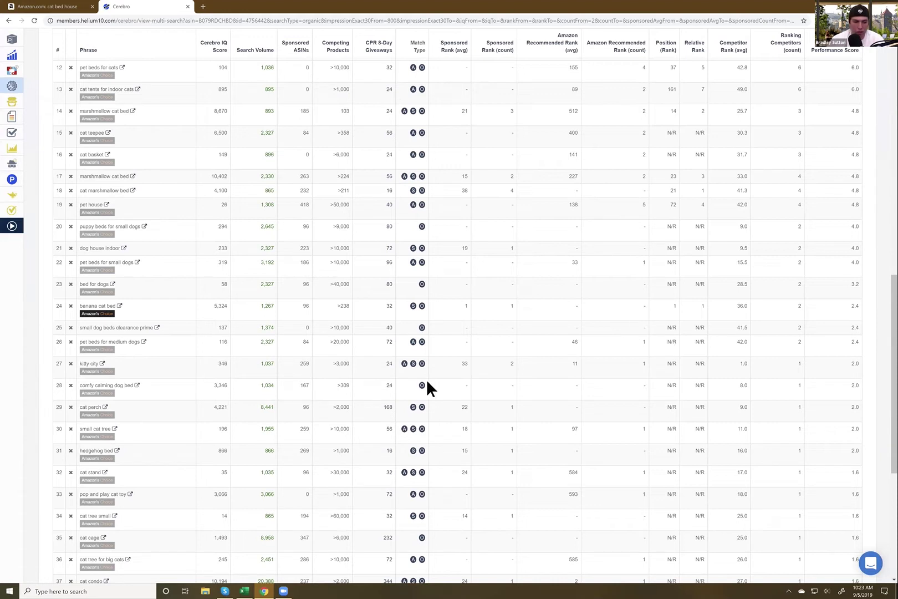
# Open Index Checker from the left sidebar in a new background tab
pyautogui.scroll(4, 418, 382)
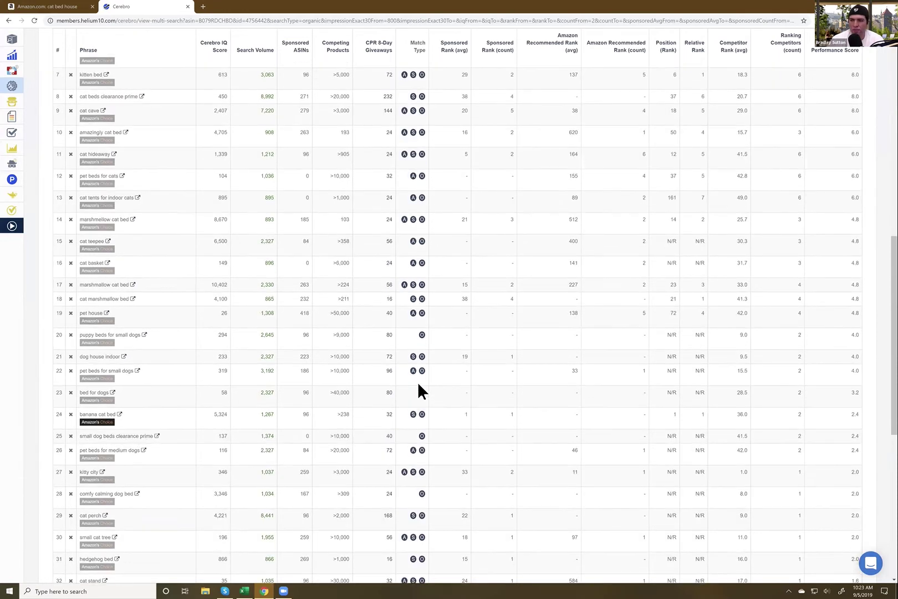
pyautogui.scroll(2, 418, 381)
pyautogui.scroll(-6, 418, 382)
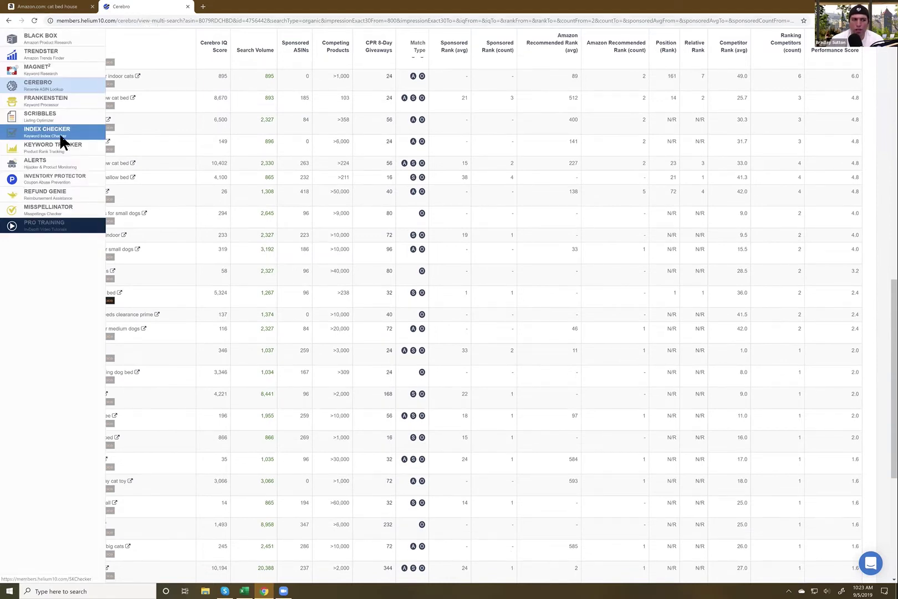
pyautogui.rightClick(32, 133)
pyautogui.click(61, 138)
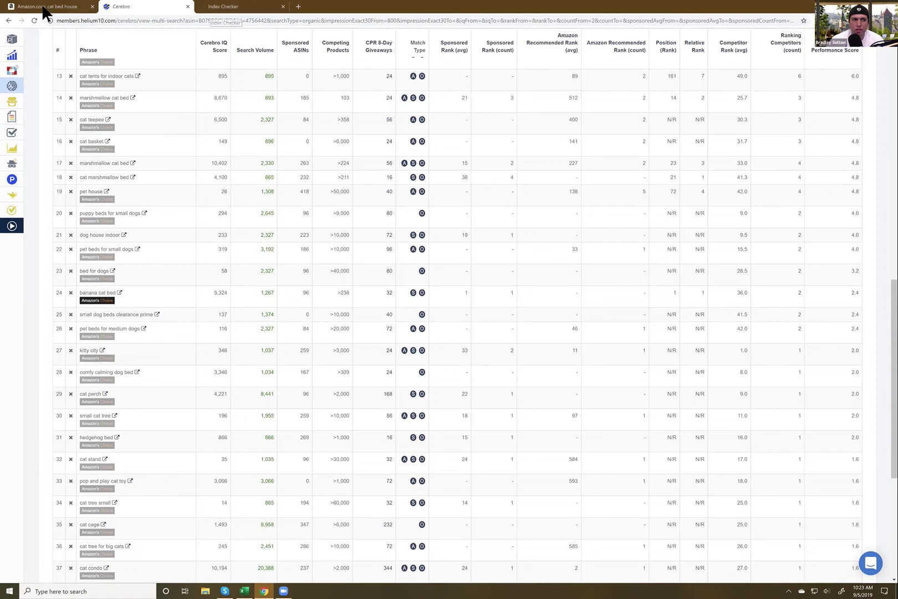
# Open the Petgrow banana cat bed listing from Amazon results and load it into Scribbles
pyautogui.hotkey('ctrl', 'shift', 'Tab')
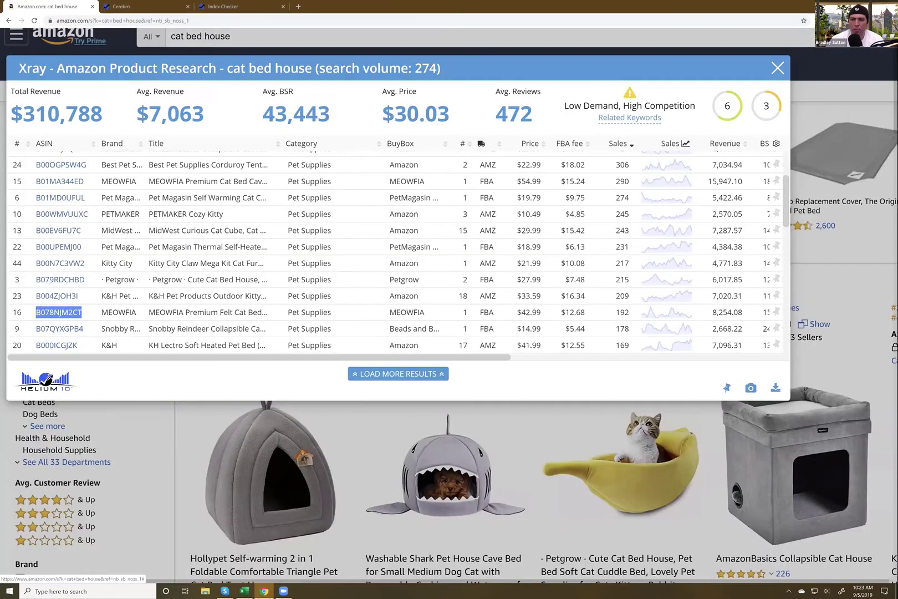
pyautogui.click(654, 452)
pyautogui.click(654, 452)
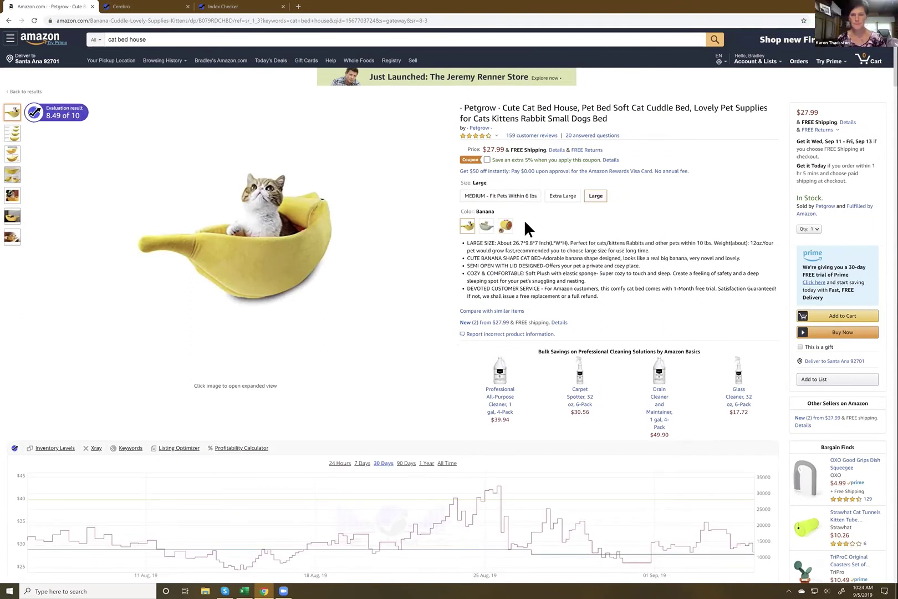
pyautogui.scroll(-1, 524, 220)
pyautogui.scroll(-1, 513, 237)
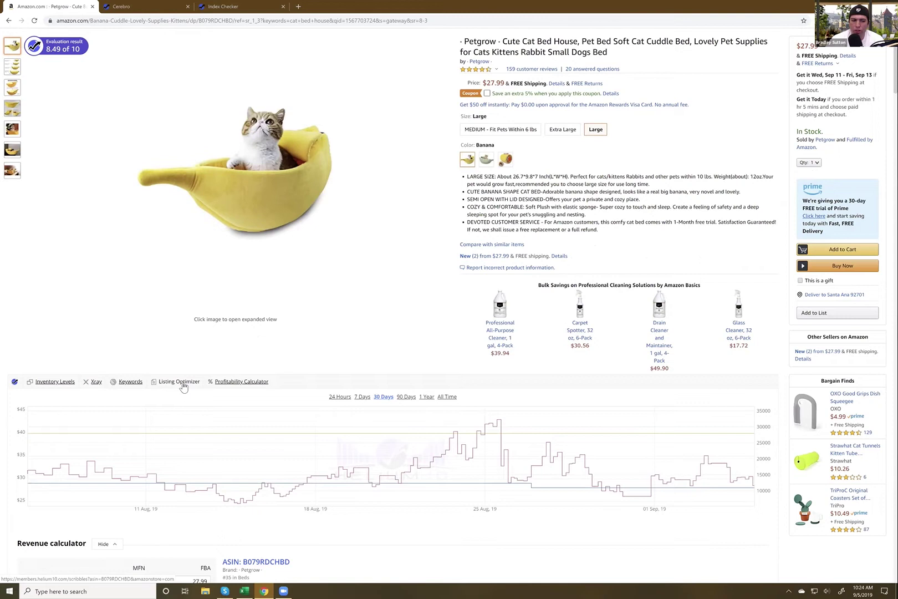
pyautogui.click(198, 381)
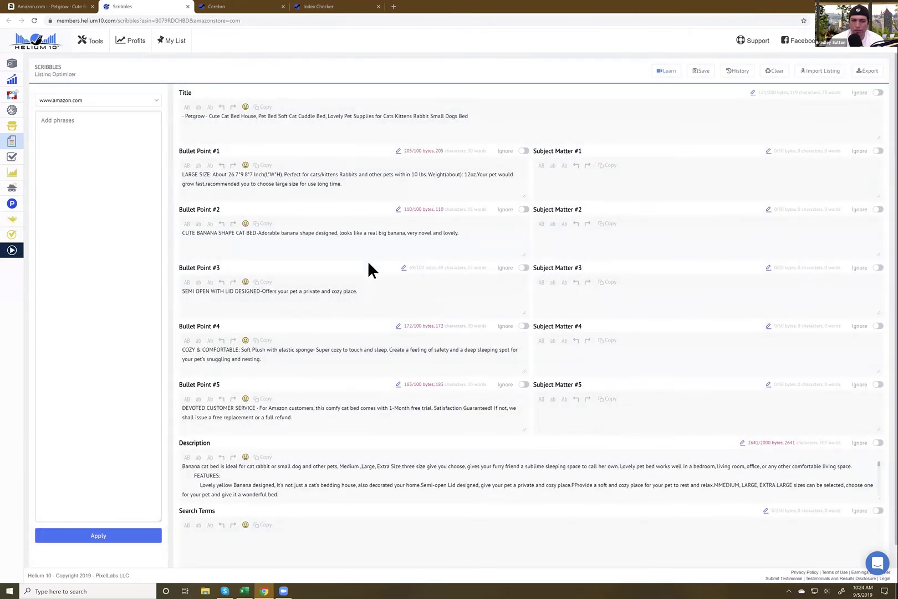
# Copy the 48 filtered Cerebro keywords to the clipboard through Export
pyautogui.click(260, 8)
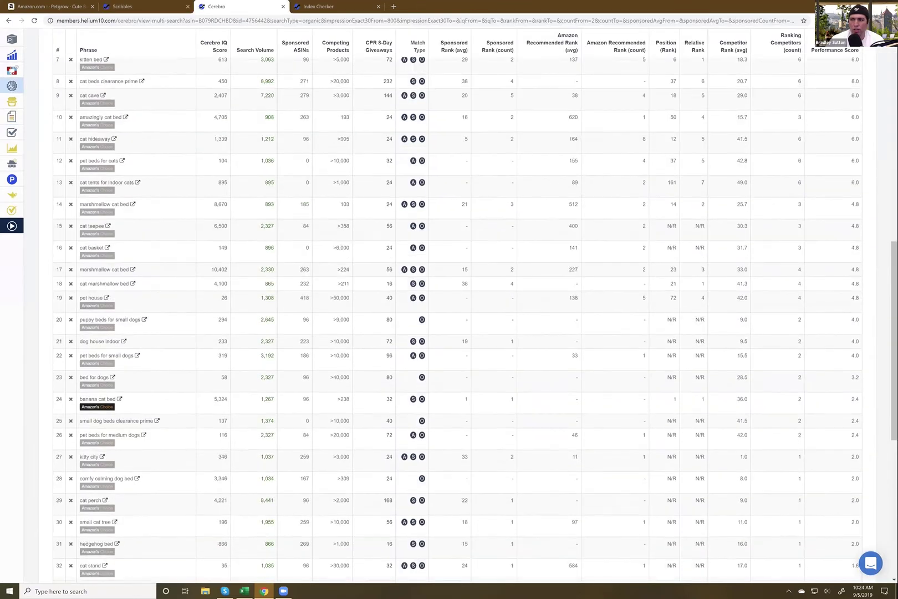
pyautogui.scroll(10, 449, 305)
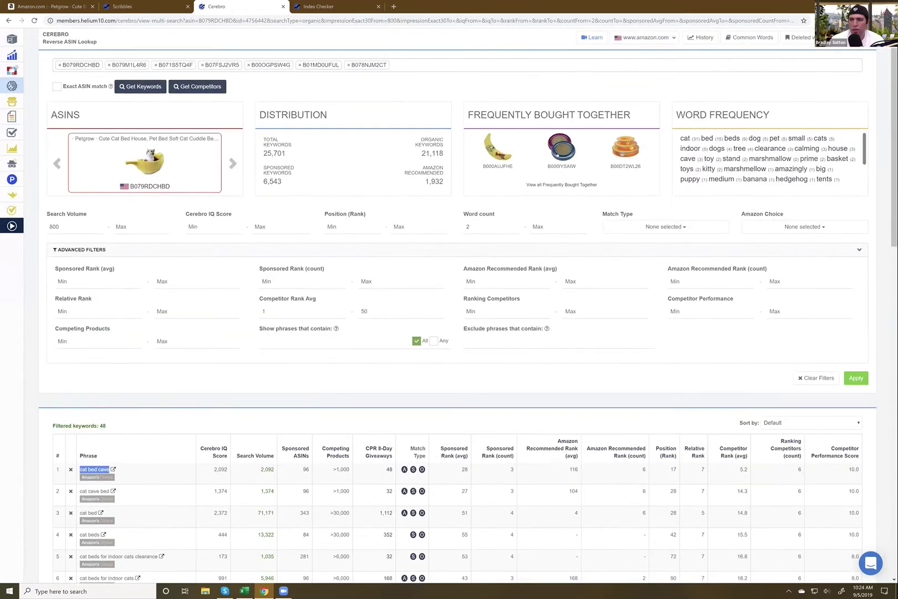
pyautogui.click(854, 74)
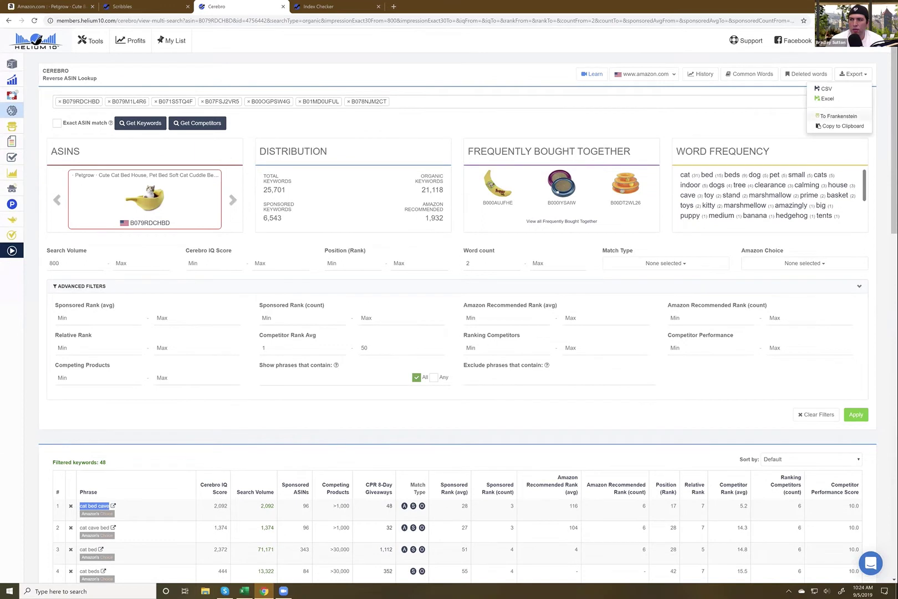
pyautogui.click(331, 29)
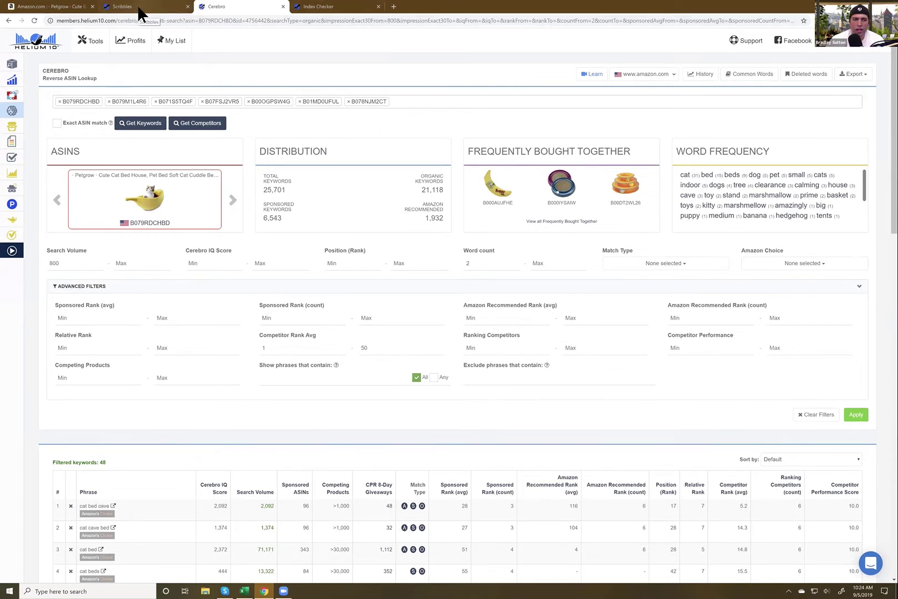
# Paste the 48 keywords into the Scribbles Add phrases box
pyautogui.click(161, 6)
pyautogui.click(113, 150)
pyautogui.write('cat tree house cat cages indoor large kitty city hedgehog bed banana cat bed dog house indoor kitten bed comfy calming dog bed cat perch puppy beds for small dogs small cat tree pet beds for small dogs cat hideaway marshmellow cat bed cat bed cave cat stand cat cave pop and play cat toy cat teepee bed for dogs cat basket cat marshmallow bed marshmallow cat bed cat cage cat tree small cat tree for big cats cat condo cat bed cat cave bed pet beds for medium dogs cat bowls with stand best cat toys calming bed pet beds for cats cat beds clearance prime cat furniture pet toy basket cat beds kitty toys cat tube small dog beds clearance prime cuddler dog bed amazingly cat bed abbyspace calming dog bed pet house cat beds for indoor cats clearance cat beds for indoor cats cat tents for indoor cats')
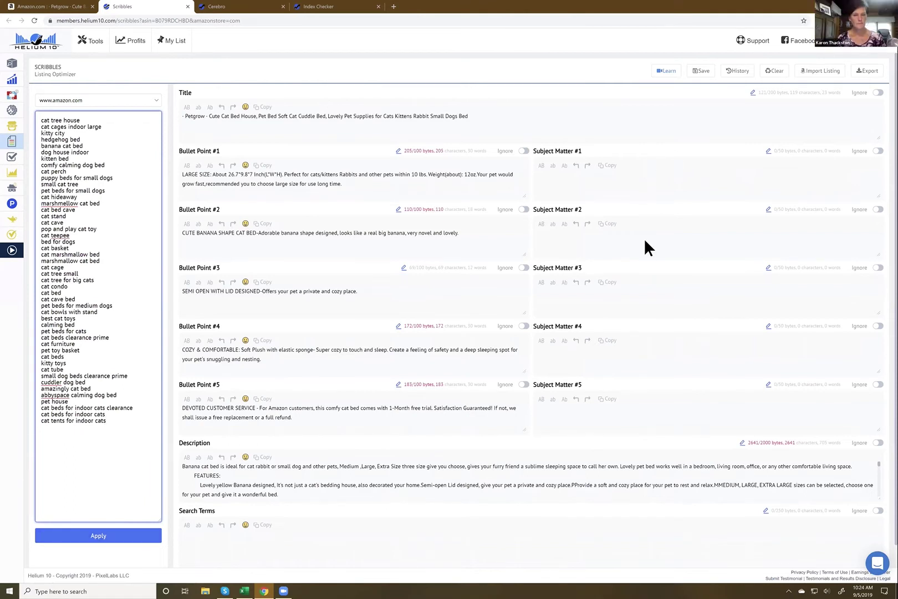
pyautogui.scroll(-1, 655, 255)
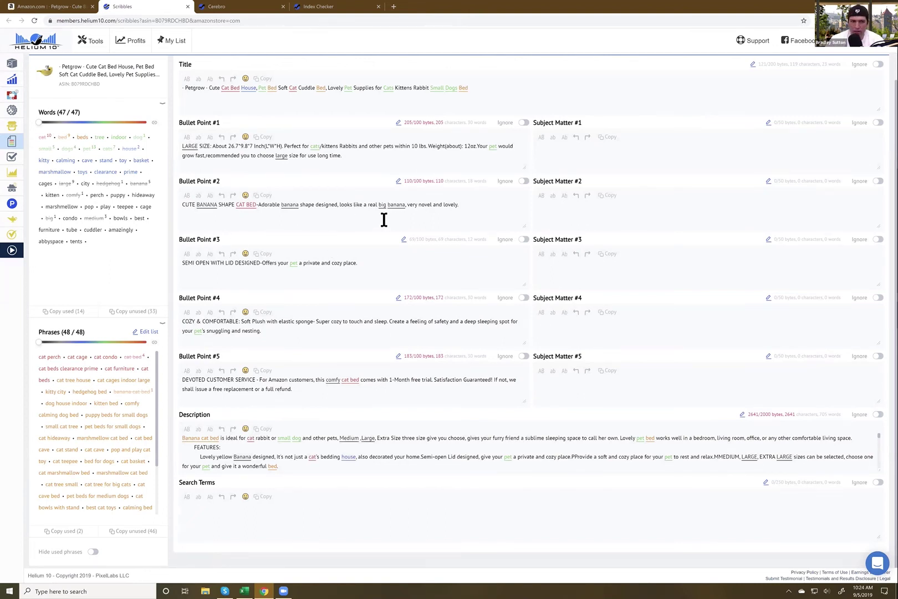
# Enlarge the page to read the Words list: 14 keywords used, 33 unused
pyautogui.hotkey('ctrl', '+')
pyautogui.hotkey('ctrl', '+')
pyautogui.hotkey('ctrl', '+')
pyautogui.hotkey('ctrl', '+')
pyautogui.hotkey('ctrl', '+')
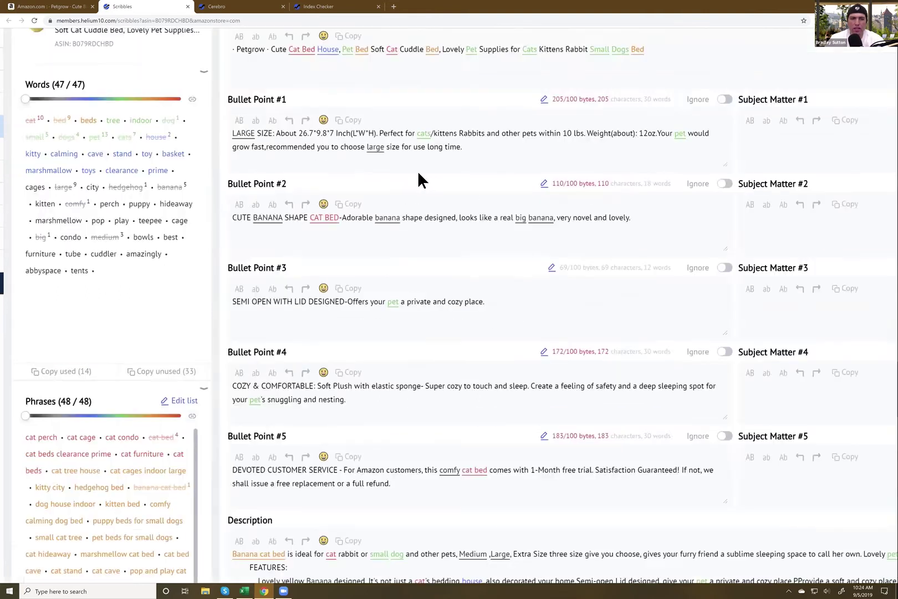
pyautogui.hotkey('ctrl', '+')
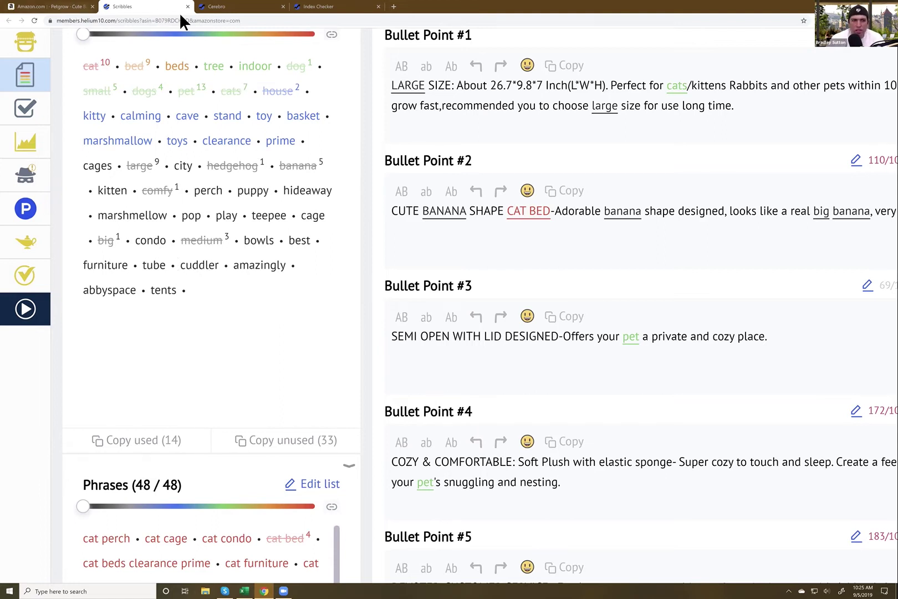
# Go back to Cerebro and scroll through the 48 filtered keywords led by 'cat bed cave'
pyautogui.click(255, 7)
pyautogui.scroll(-1, 302, 244)
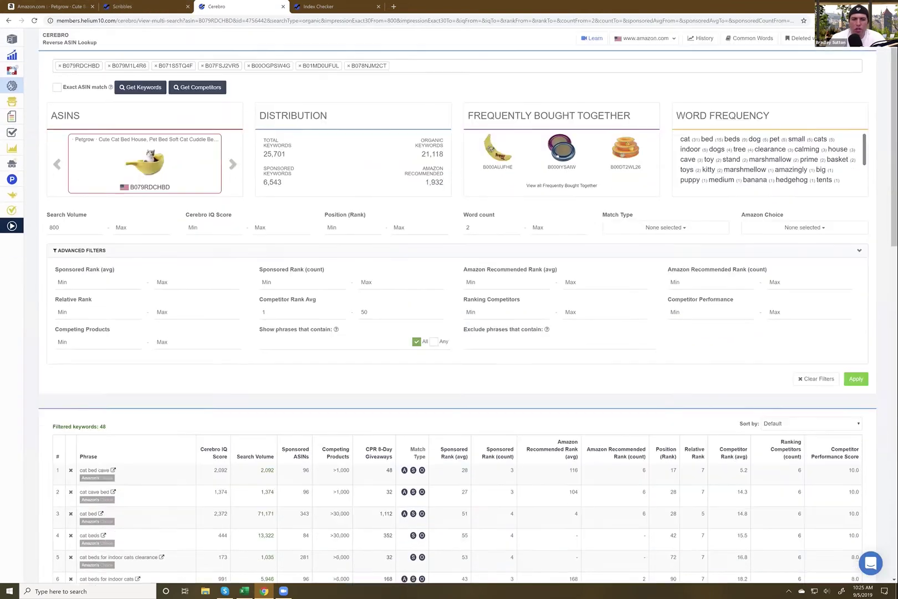
pyautogui.scroll(-9, 302, 239)
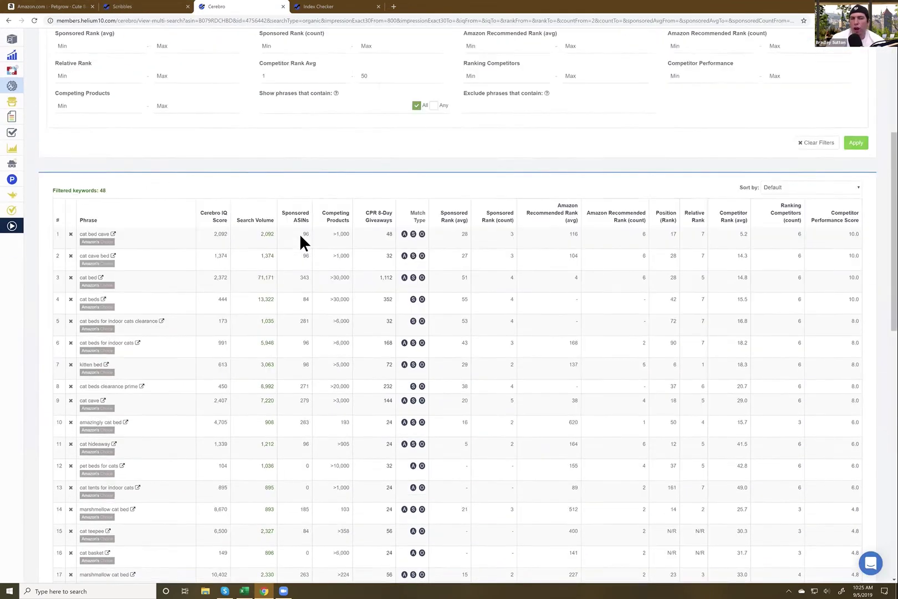
pyautogui.scroll(-2, 283, 249)
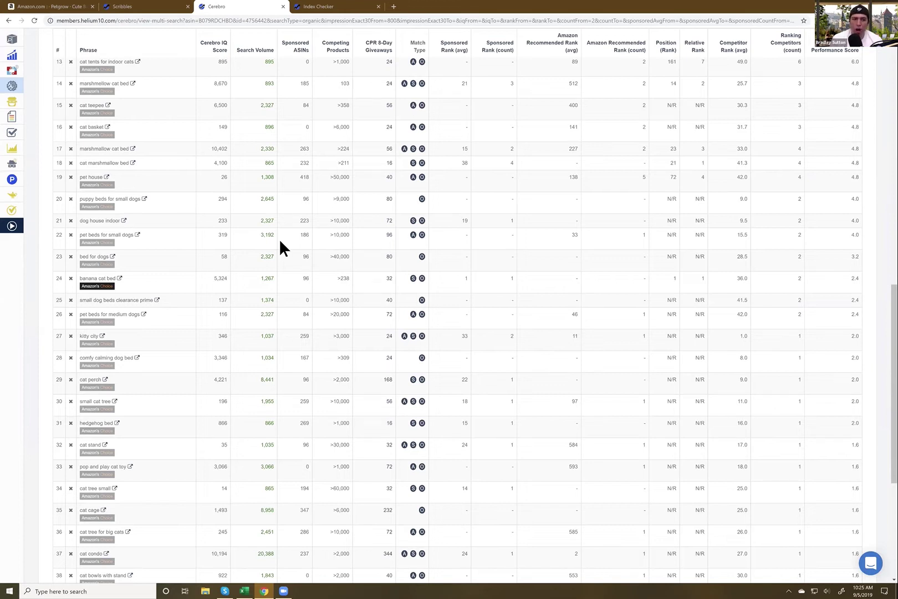
pyautogui.scroll(1, 278, 238)
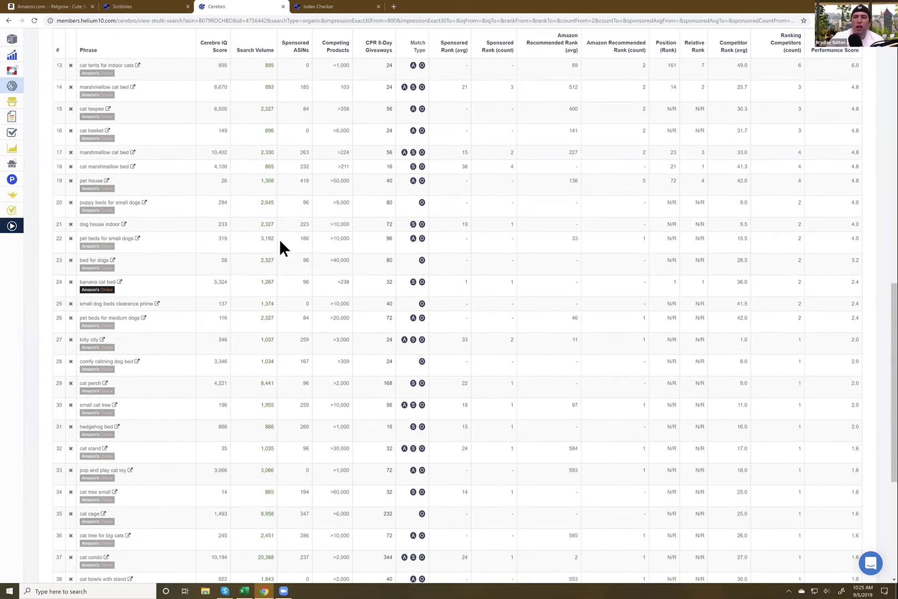
pyautogui.scroll(8, 279, 240)
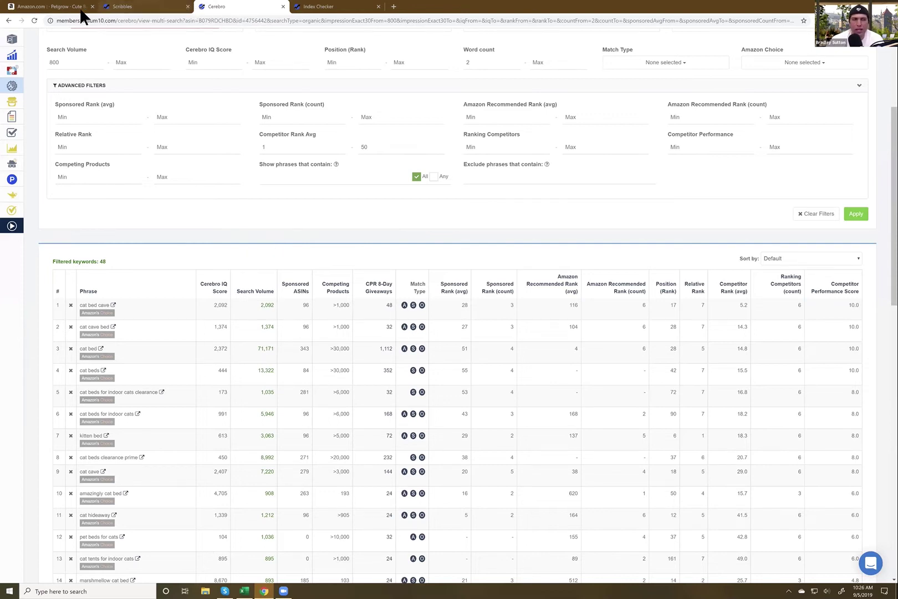
# Return to the 'cat bed house' results and select the Washable Shark bed's ASIN B071S5TQ4F
pyautogui.click(66, 12)
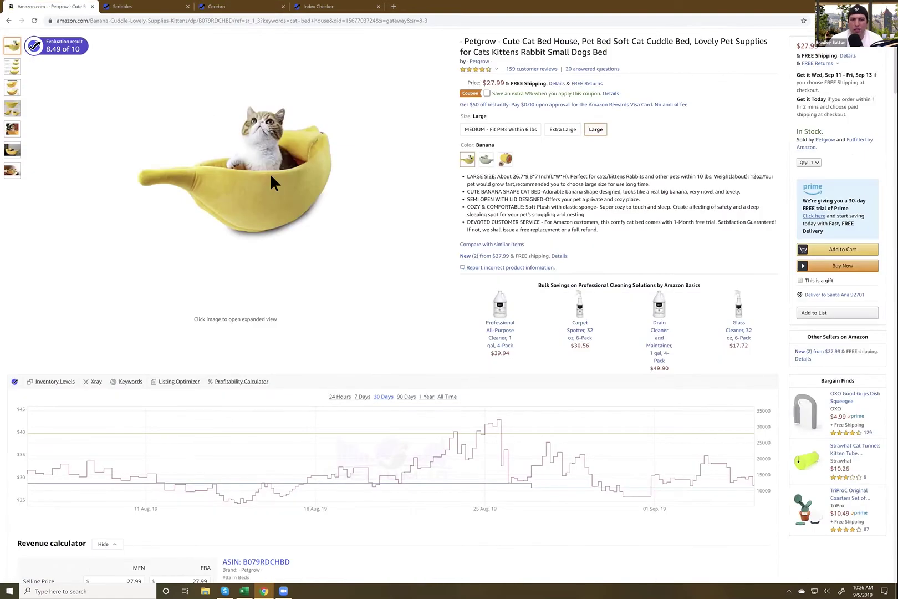
pyautogui.click(9, 20)
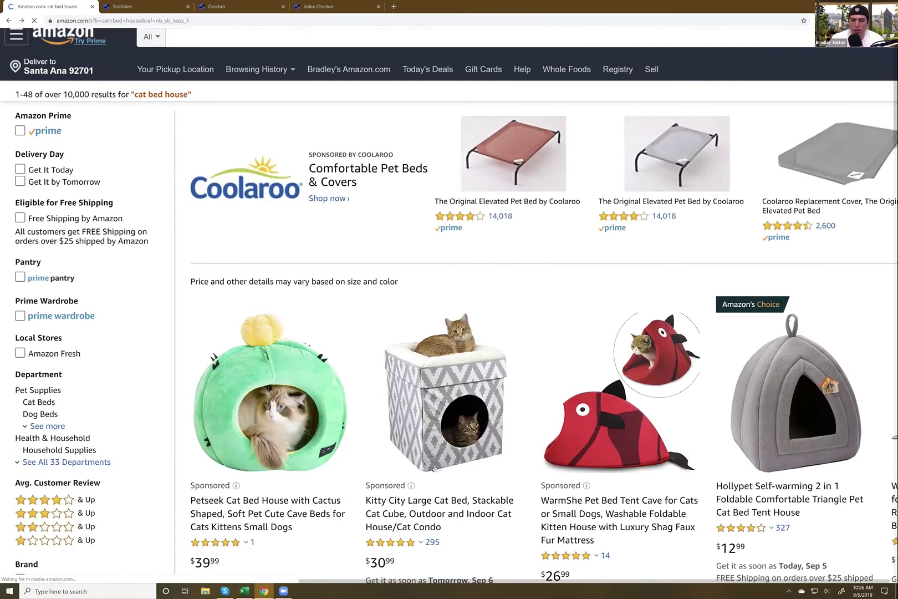
pyautogui.scroll(-2, 272, 155)
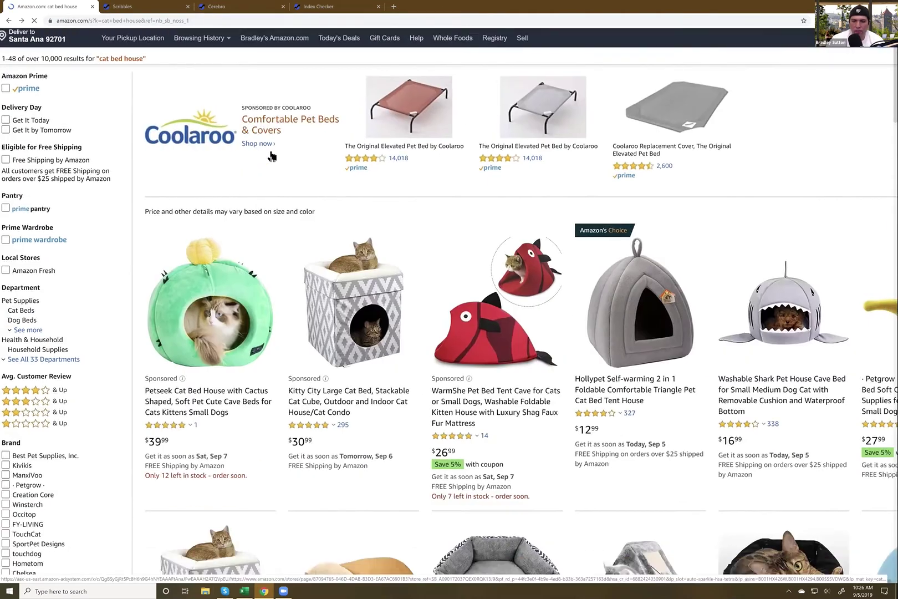
pyautogui.scroll(-1, 272, 157)
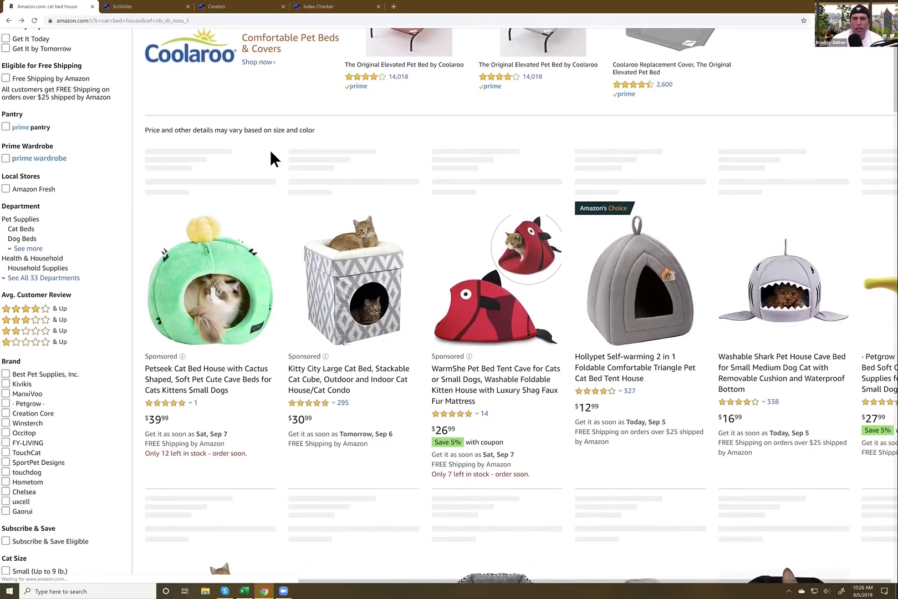
pyautogui.scroll(-1, 270, 150)
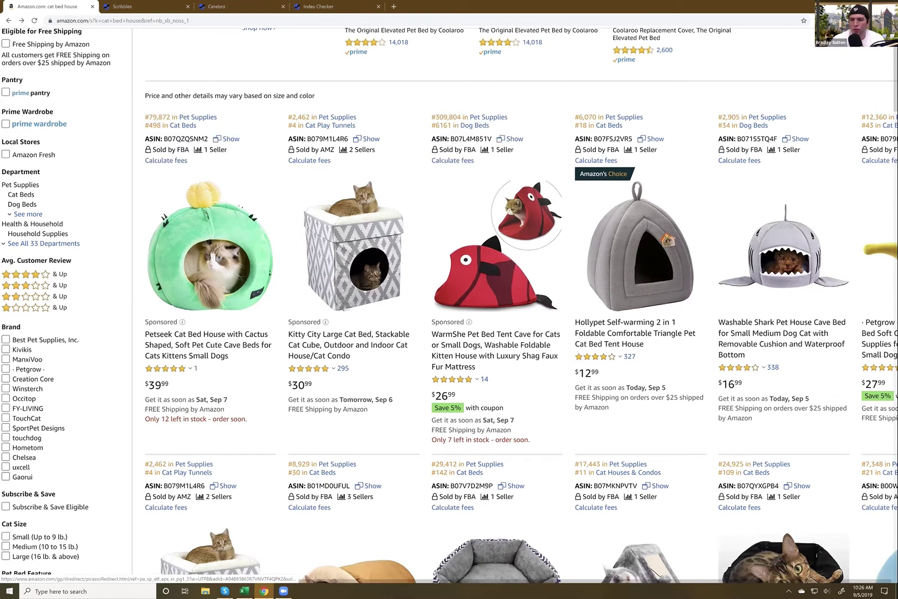
pyautogui.scroll(3, 482, 189)
pyautogui.hotkey('ctrl', '-')
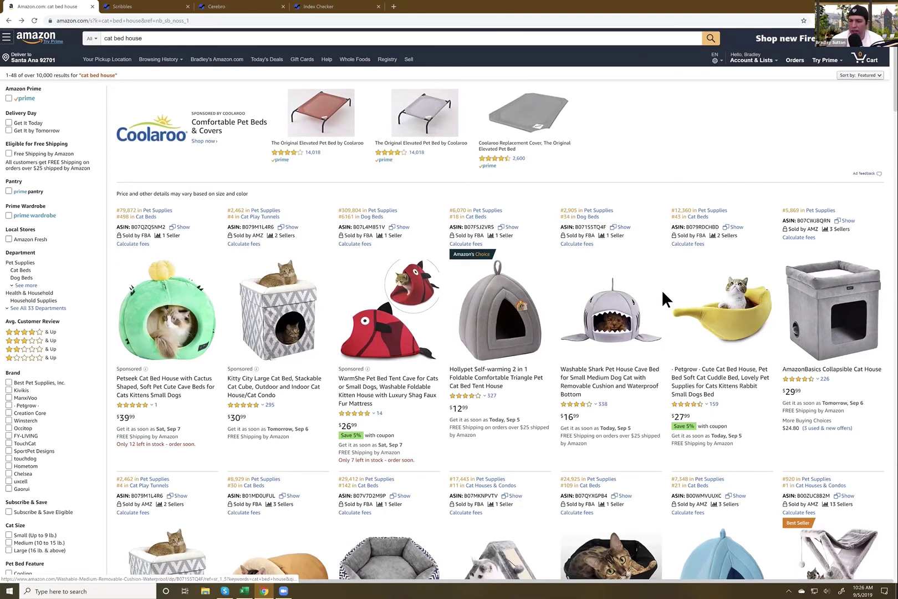
pyautogui.doubleClick(589, 226)
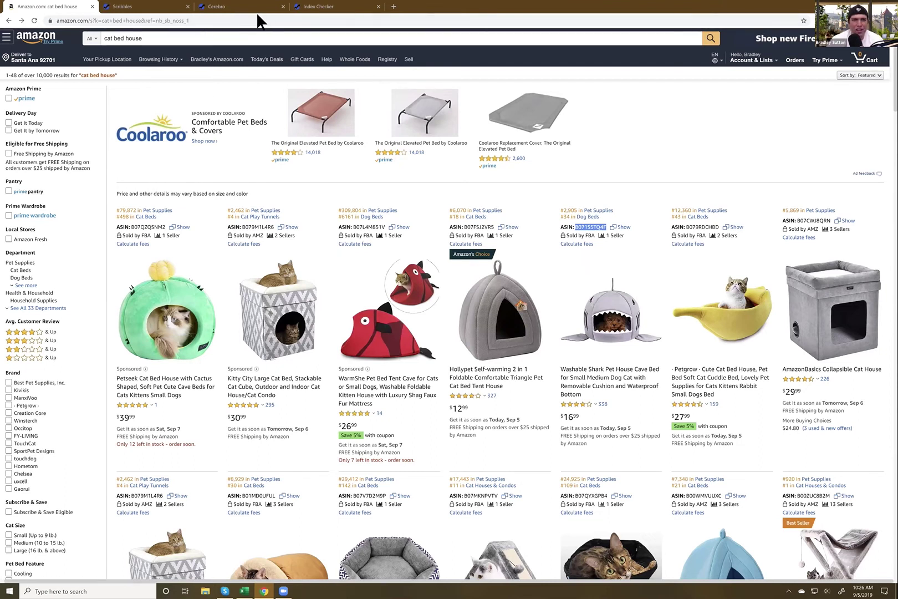
# Launch Black Box from the Helium 10 sidebar, dismiss the chat popup, and open Product Targeting
pyautogui.click(141, 7)
pyautogui.moveTo(12, 87)
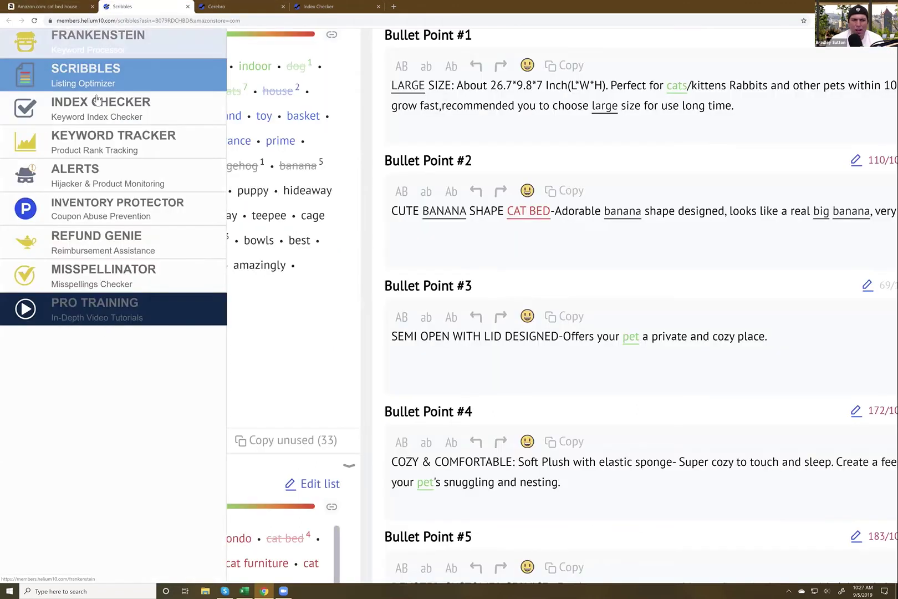
pyautogui.hotkey('ctrl', '0')
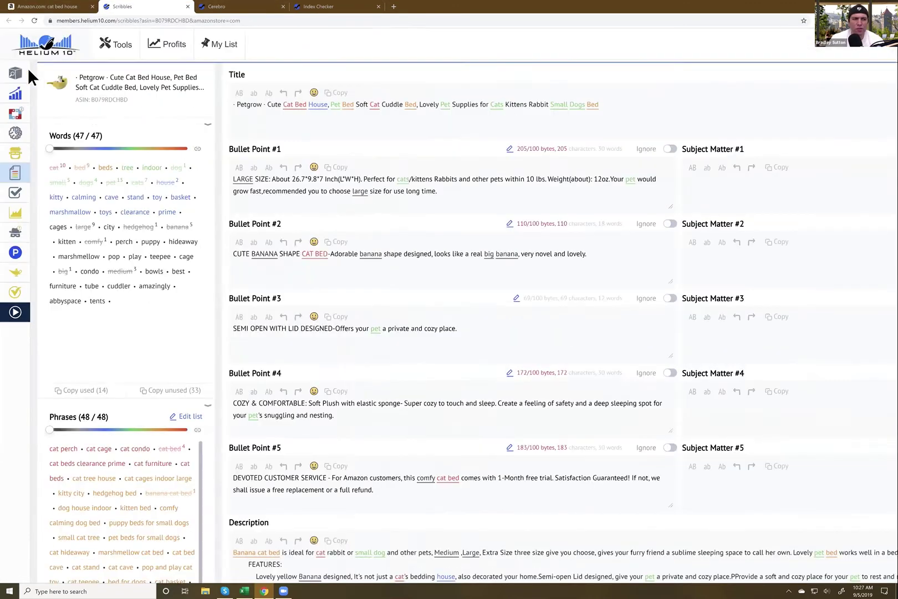
pyautogui.moveTo(29, 68)
pyautogui.click(86, 80)
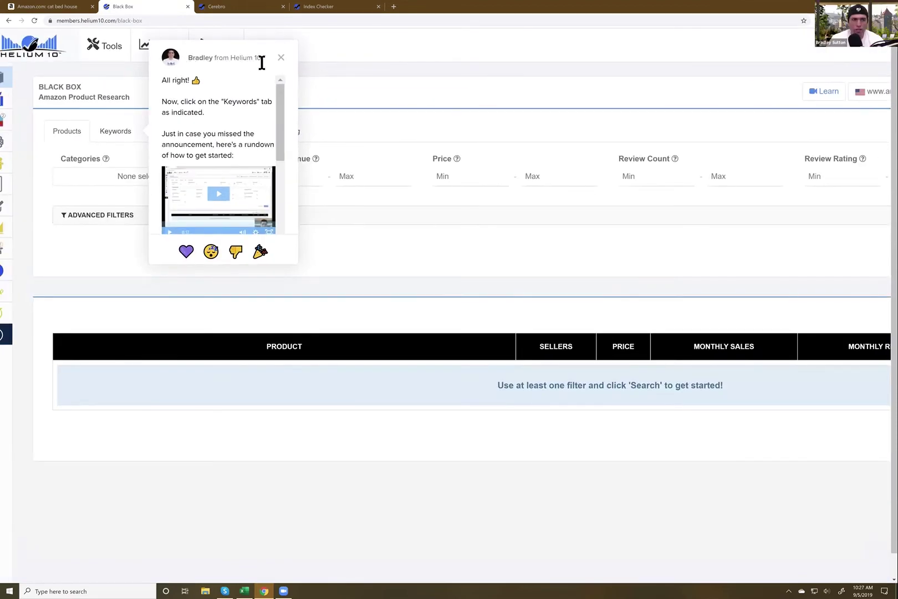
pyautogui.click(283, 59)
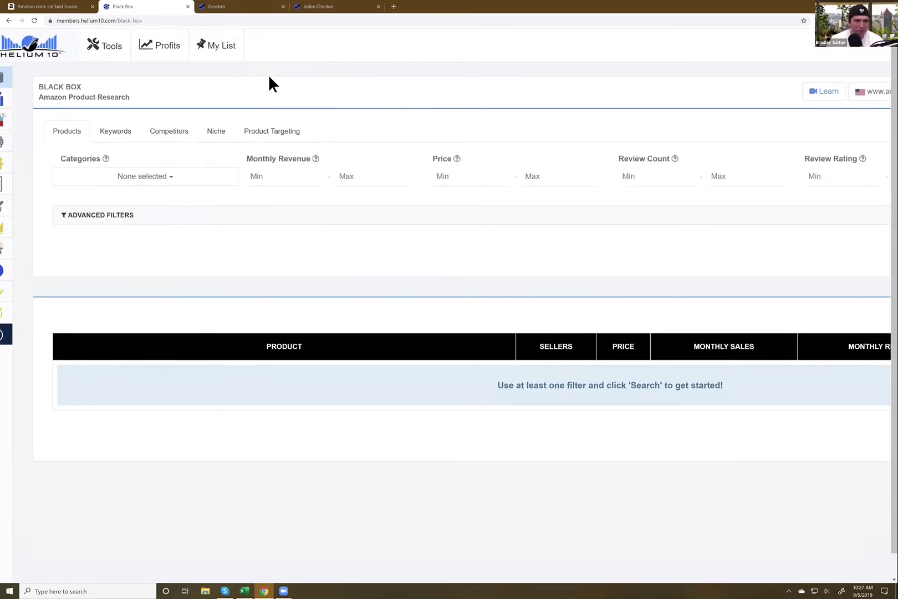
pyautogui.click(267, 128)
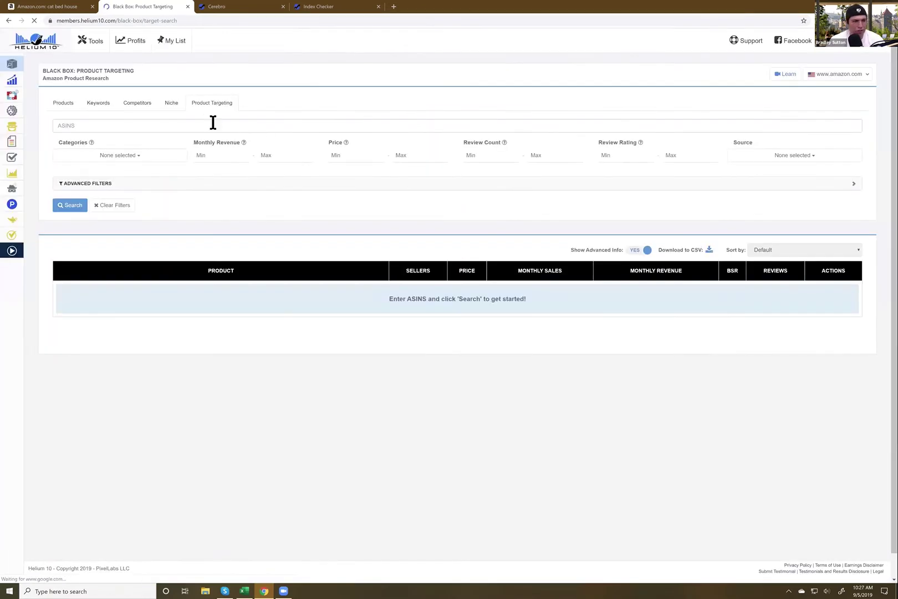
# Run a Black Box Product Targeting search for ASIN B071S5TQ4F
pyautogui.click(213, 122)
pyautogui.write('B071S5TQ4F')
pyautogui.press('Return')
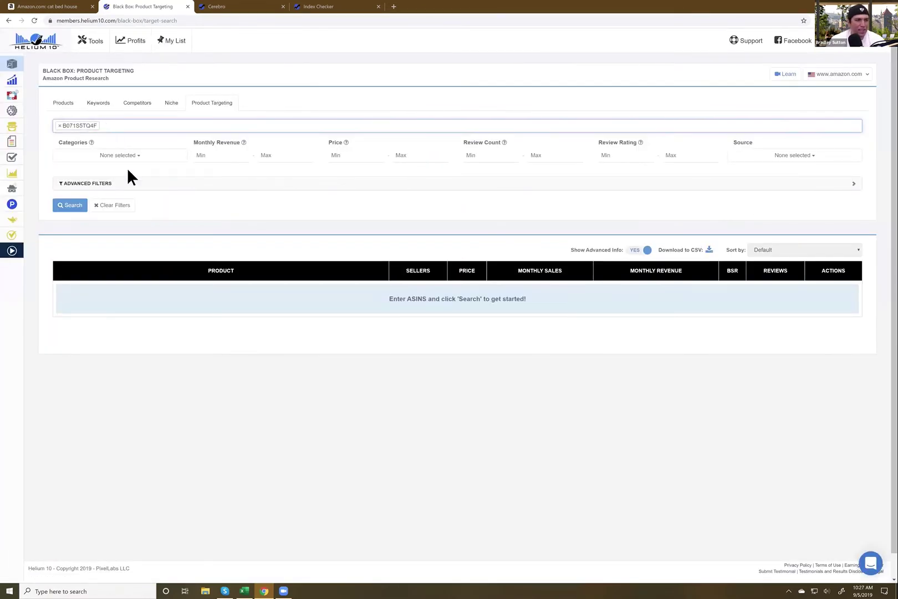
pyautogui.click(75, 206)
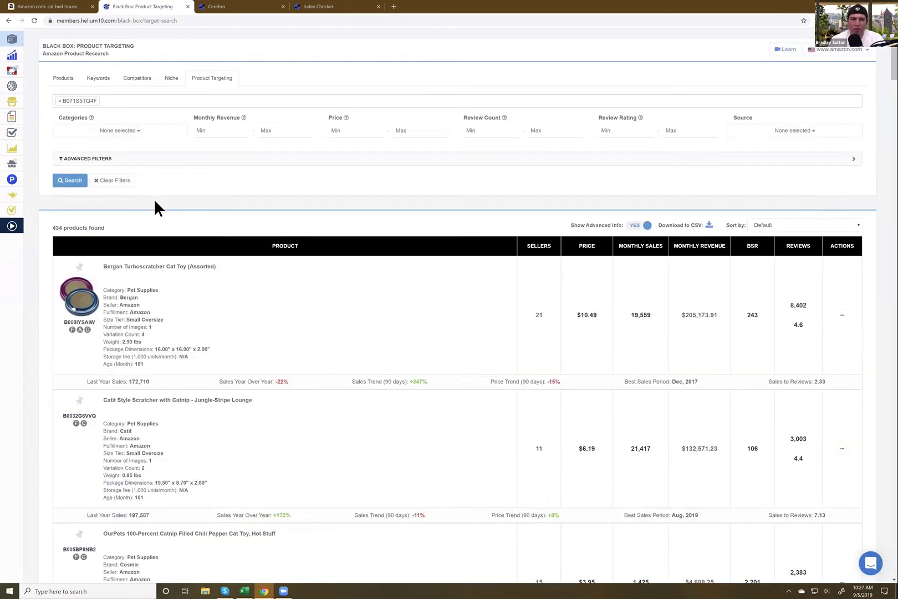
pyautogui.scroll(-3, 154, 201)
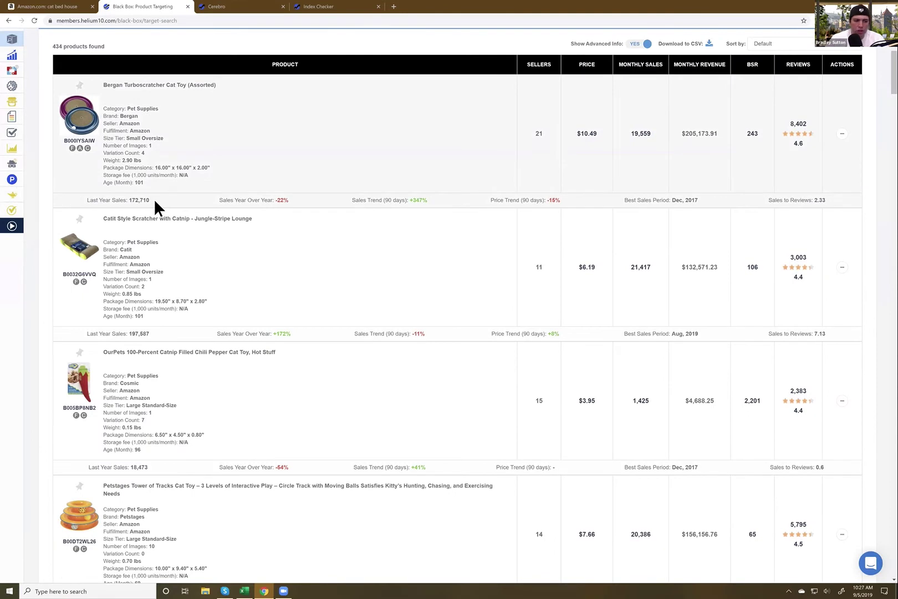
pyautogui.scroll(2, 253, 208)
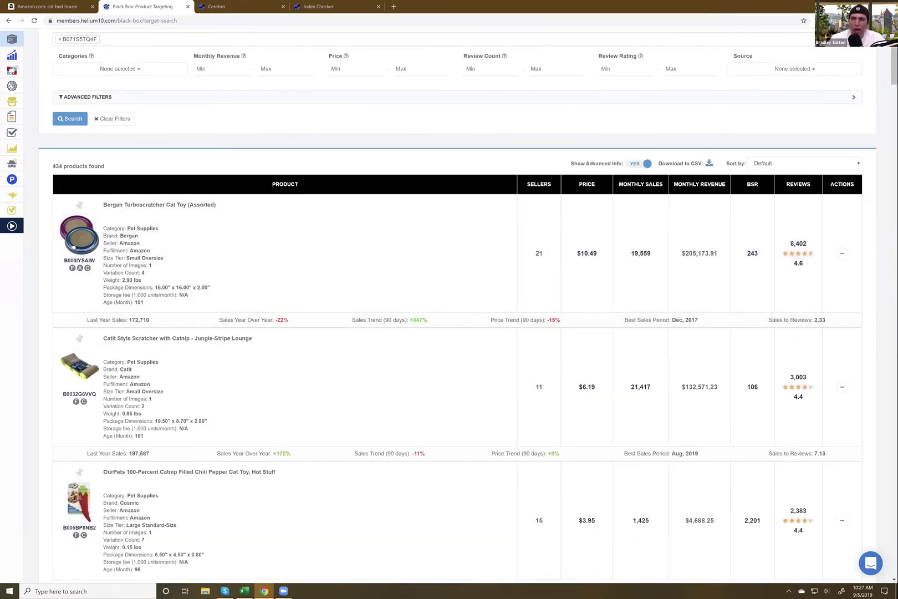
# Limit the source to Frequently Bought Together, then open the Washable Shark Pet House page
pyautogui.click(794, 69)
pyautogui.click(775, 81)
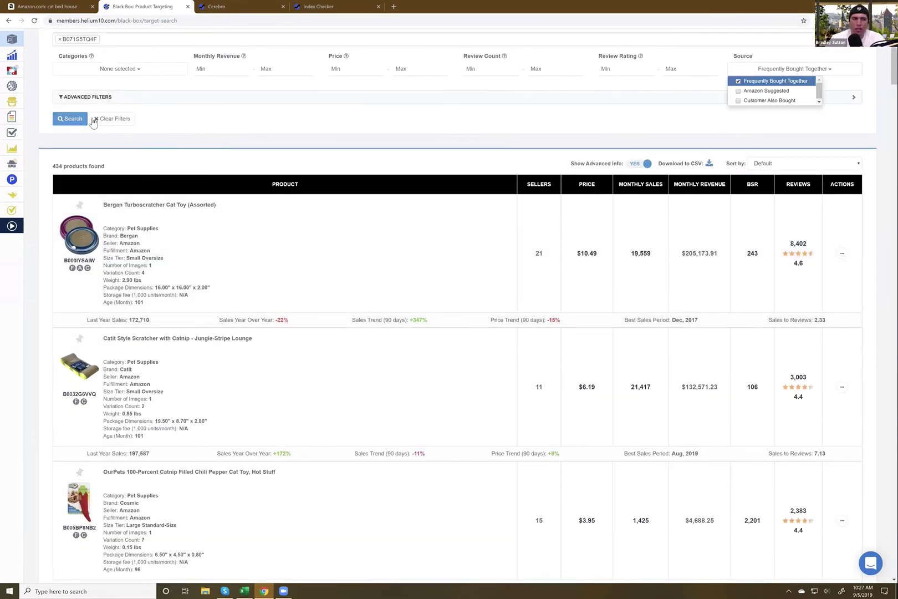
pyautogui.click(73, 119)
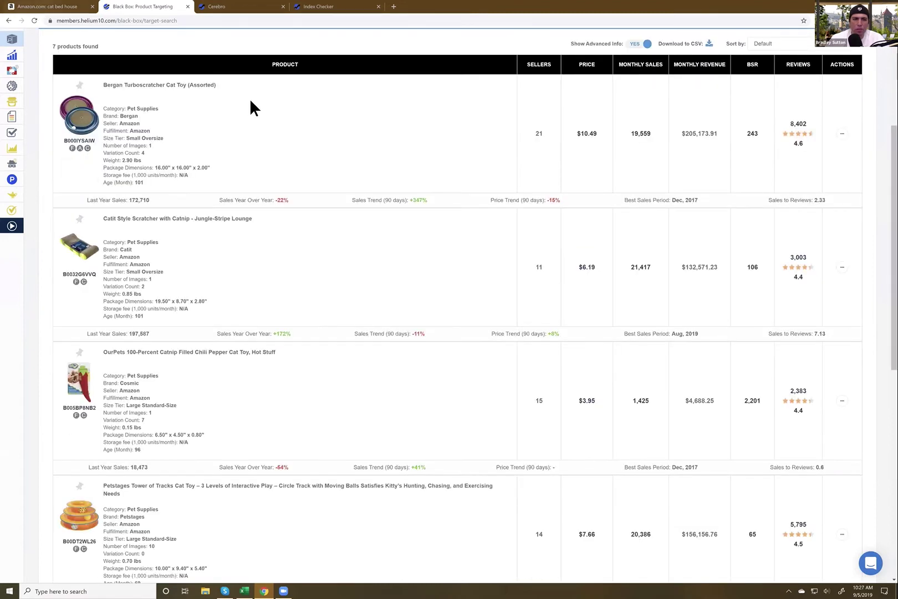
pyautogui.hotkey('ctrl', 'shift', 'Tab')
pyautogui.click(611, 319)
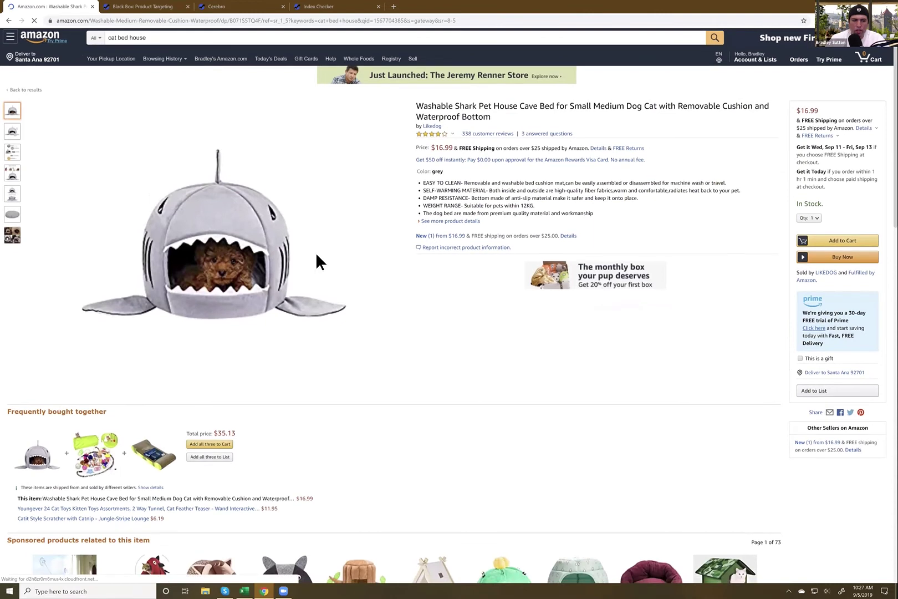
# Scroll past the shark bed's Helium 10 sales chart to Frequently bought together, then return to Black Box results
pyautogui.scroll(-2, 149, 386)
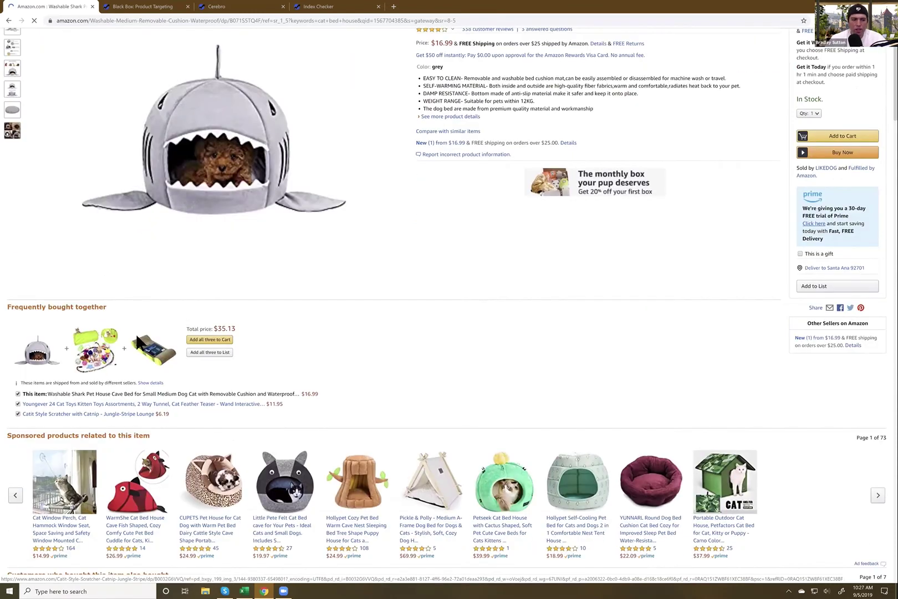
pyautogui.scroll(-3, 142, 361)
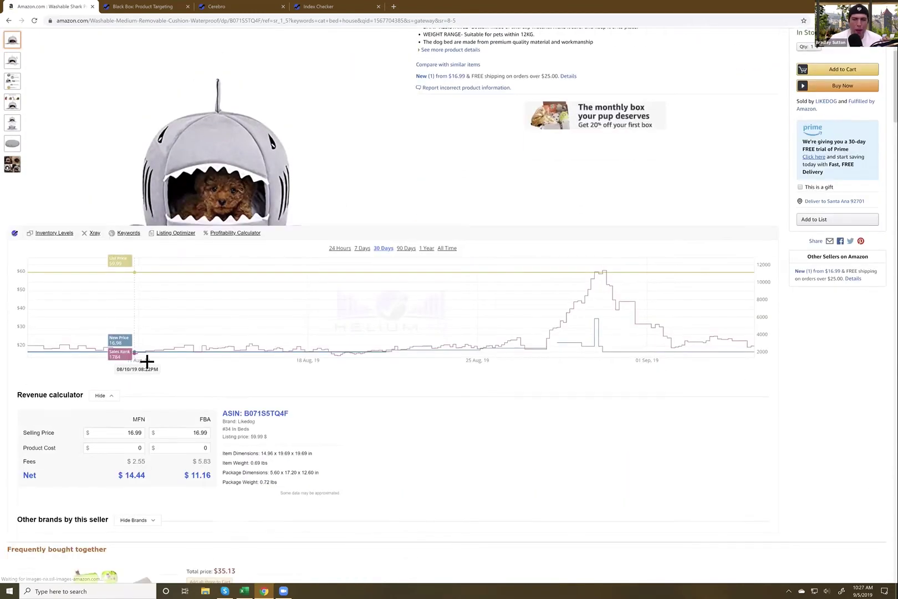
pyautogui.scroll(-4, 301, 364)
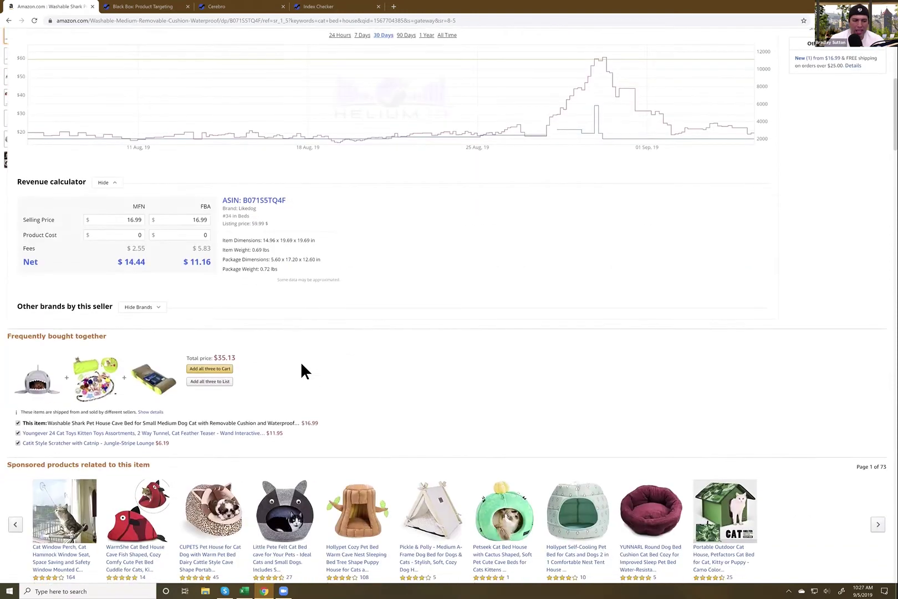
pyautogui.scroll(-1, 301, 364)
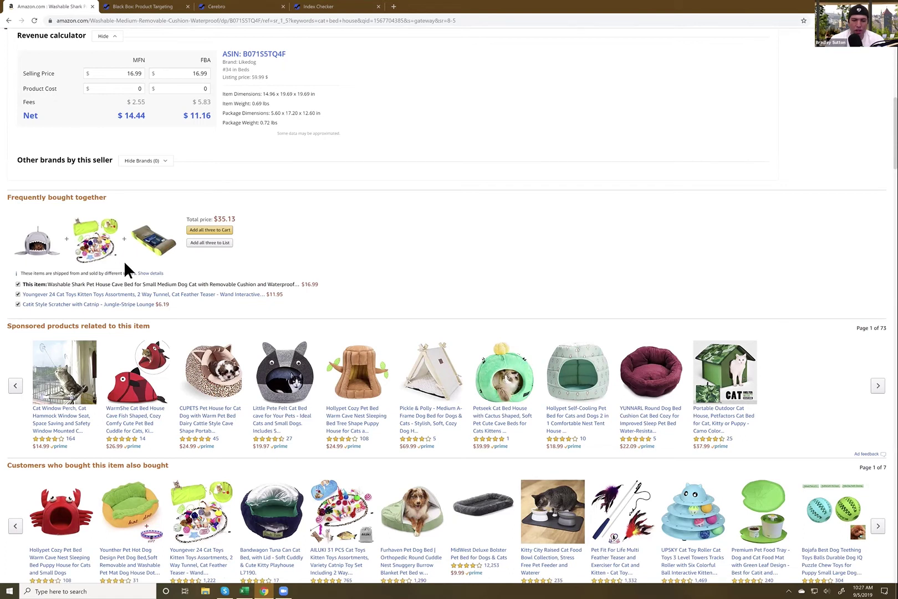
pyautogui.click(143, 8)
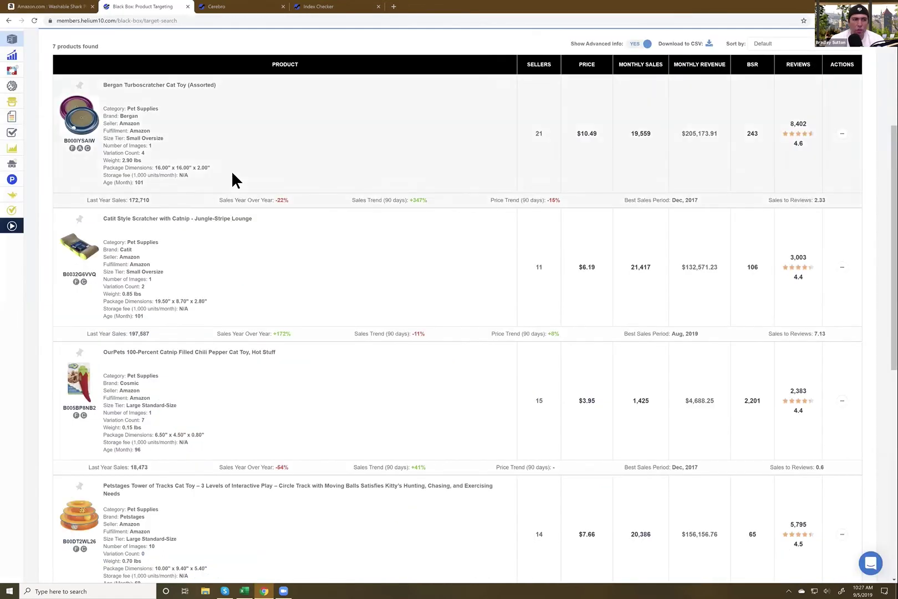
pyautogui.scroll(-2, 148, 147)
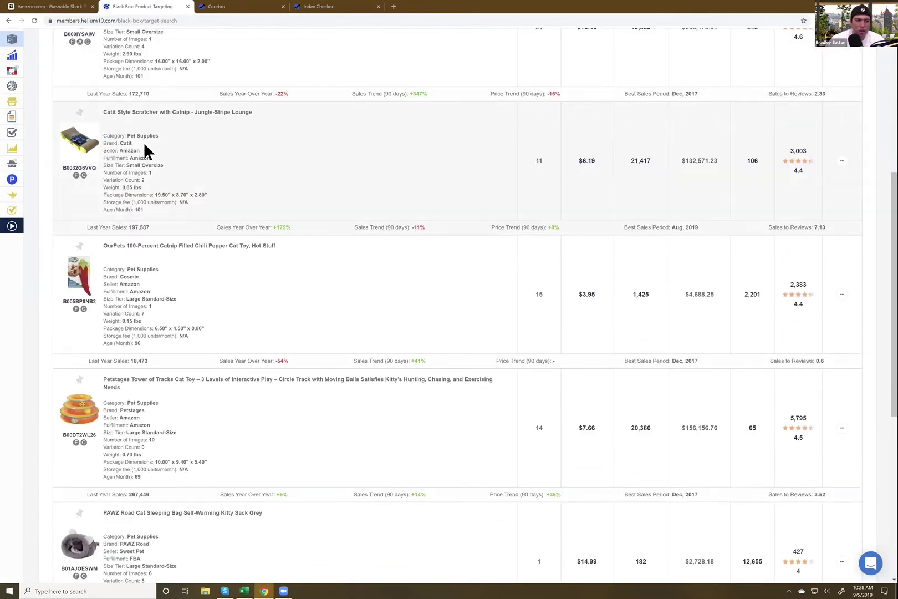
pyautogui.scroll(-3, 143, 145)
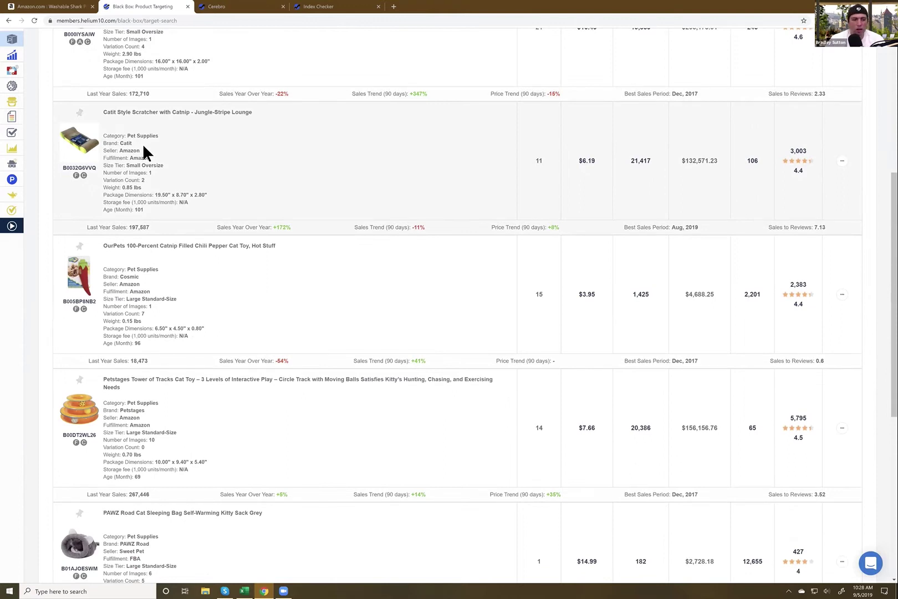
pyautogui.scroll(-1, 147, 284)
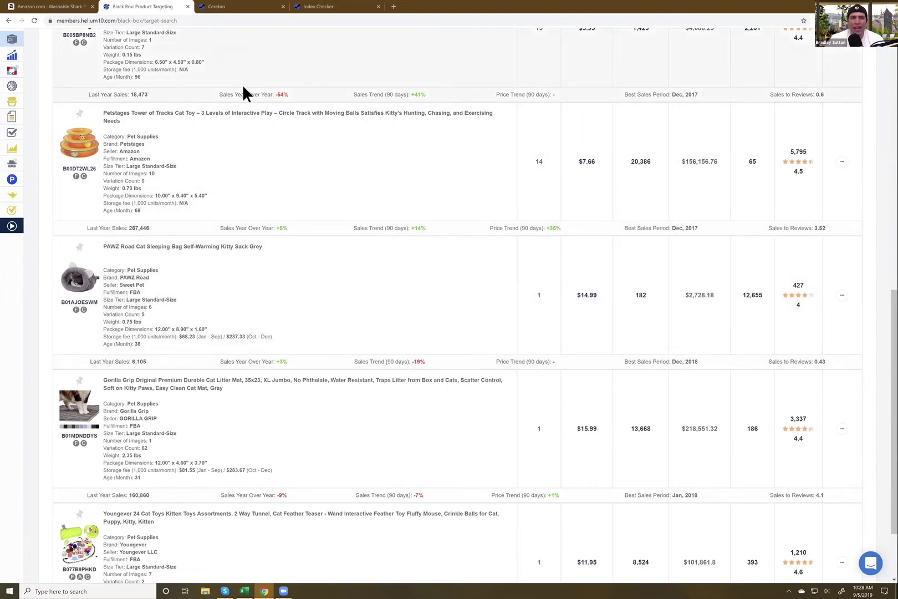
pyautogui.scroll(-3, 252, 145)
pyautogui.scroll(-1, 252, 146)
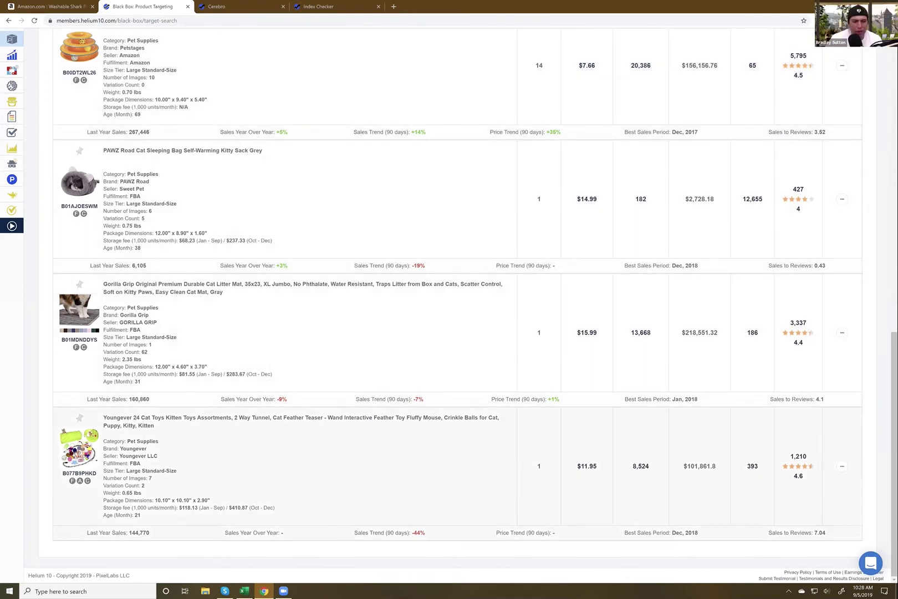
pyautogui.hotkey('ctrl', '+')
pyautogui.hotkey('ctrl', '+')
pyautogui.hotkey('ctrl', '+')
pyautogui.hotkey('ctrl', '+')
pyautogui.hotkey('ctrl', '+')
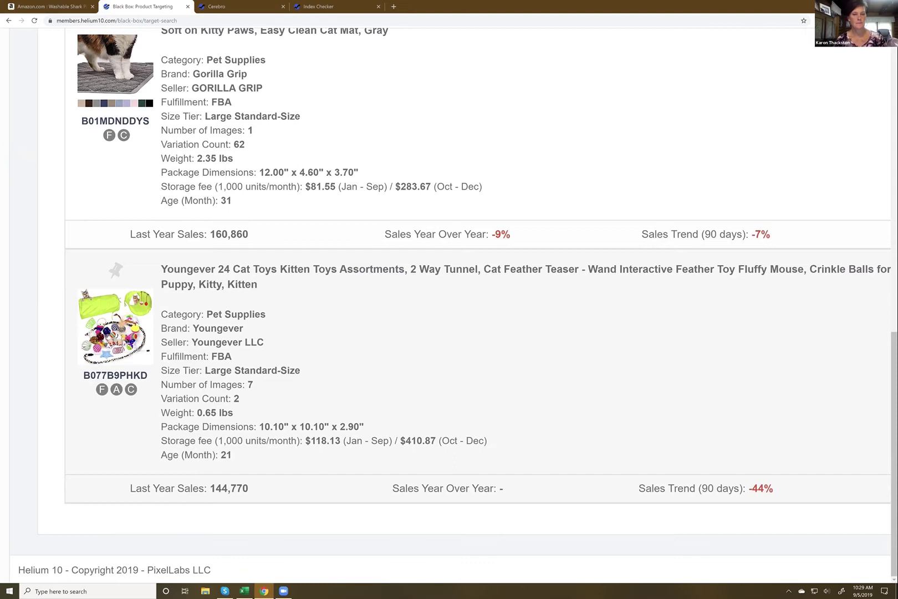
pyautogui.hotkey('ctrl', '0')
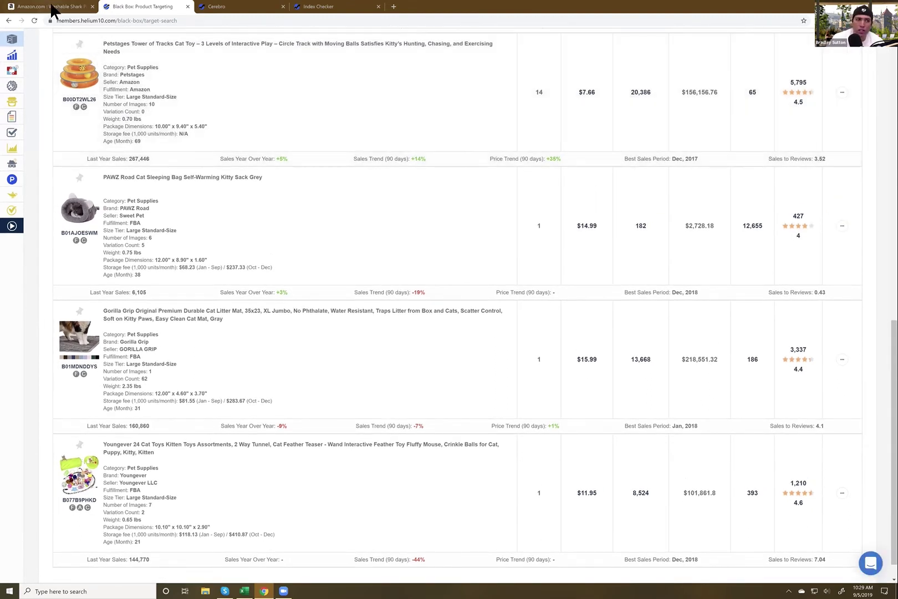
pyautogui.click(54, 10)
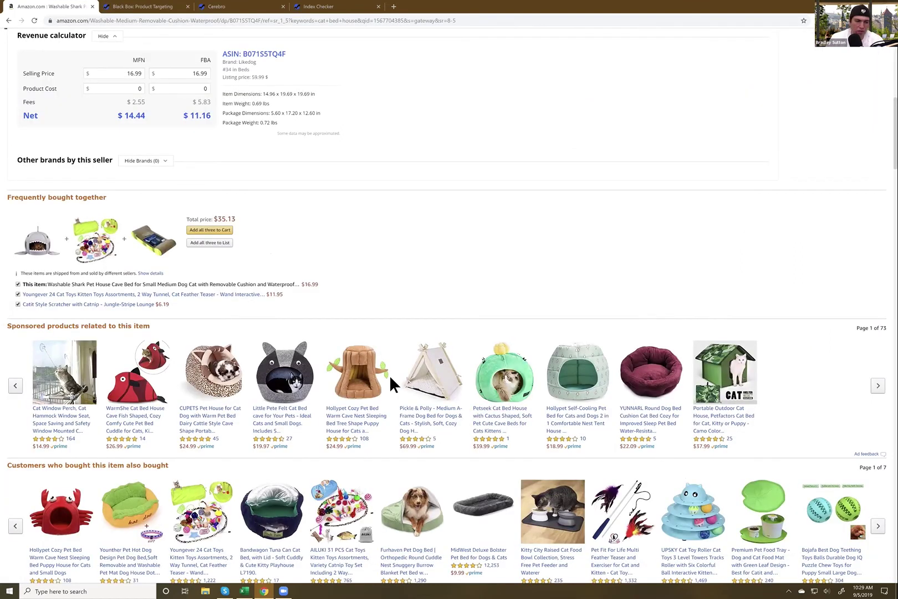
# Open the Youngever 24 Cat Toys listing from the 'Customers who bought this item also bought' carousel
pyautogui.scroll(-1, 391, 377)
pyautogui.scroll(7, 391, 377)
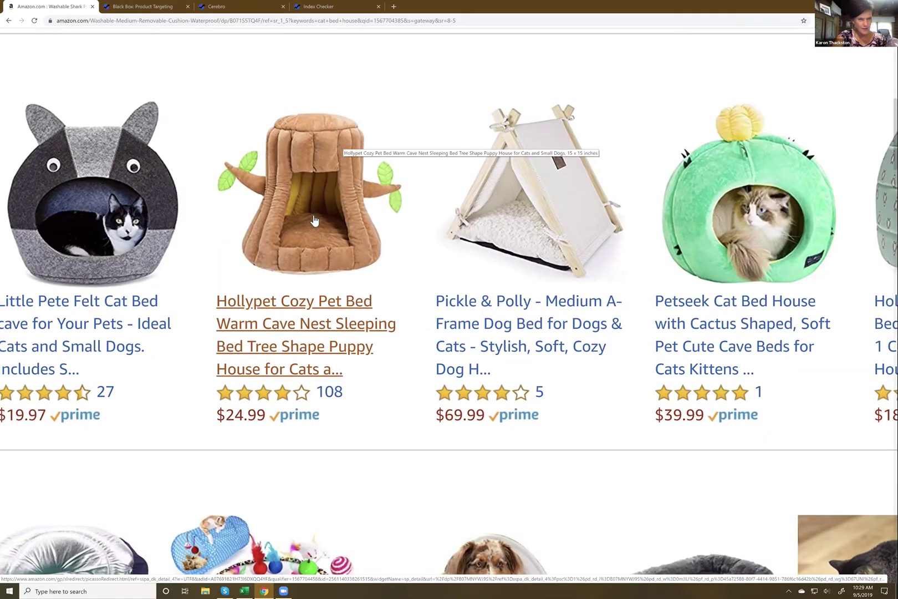
pyautogui.hscroll(-5, 233, 201)
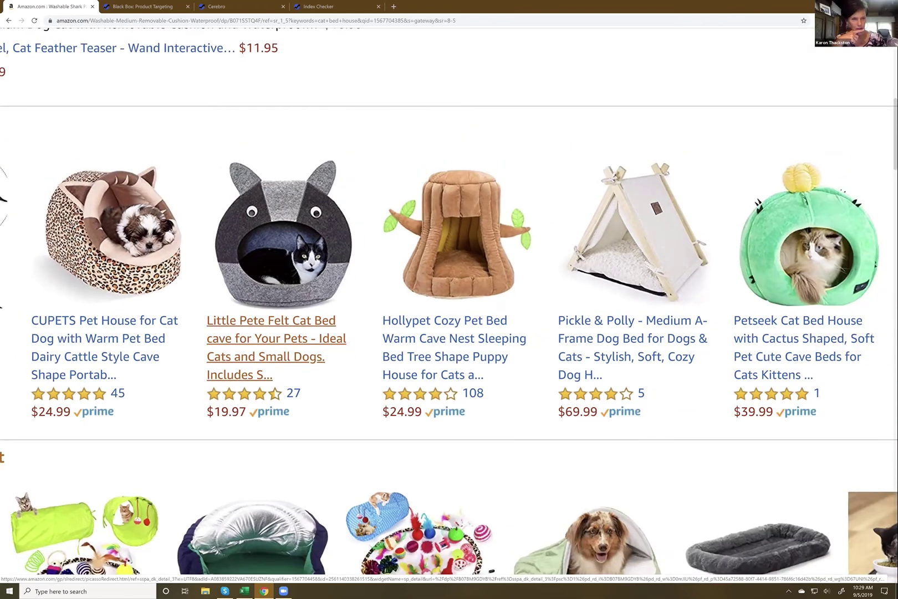
pyautogui.hscroll(-2, 277, 252)
pyautogui.hscroll(-5, 278, 253)
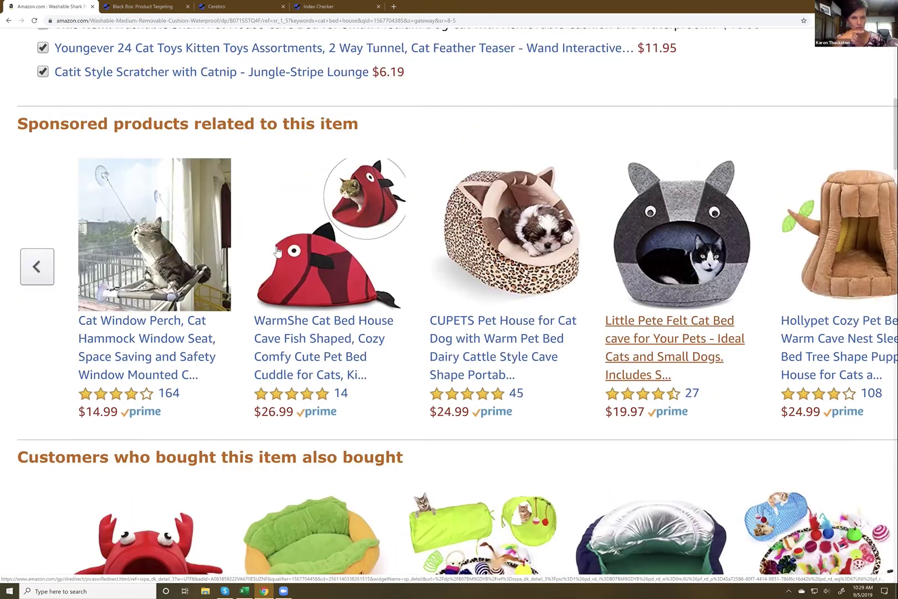
pyautogui.scroll(-2, 455, 369)
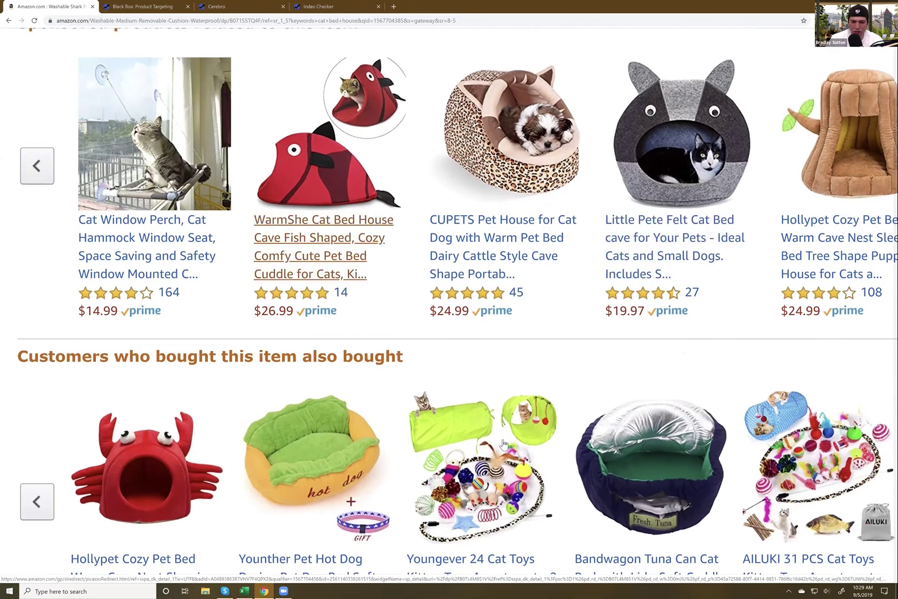
pyautogui.click(500, 444)
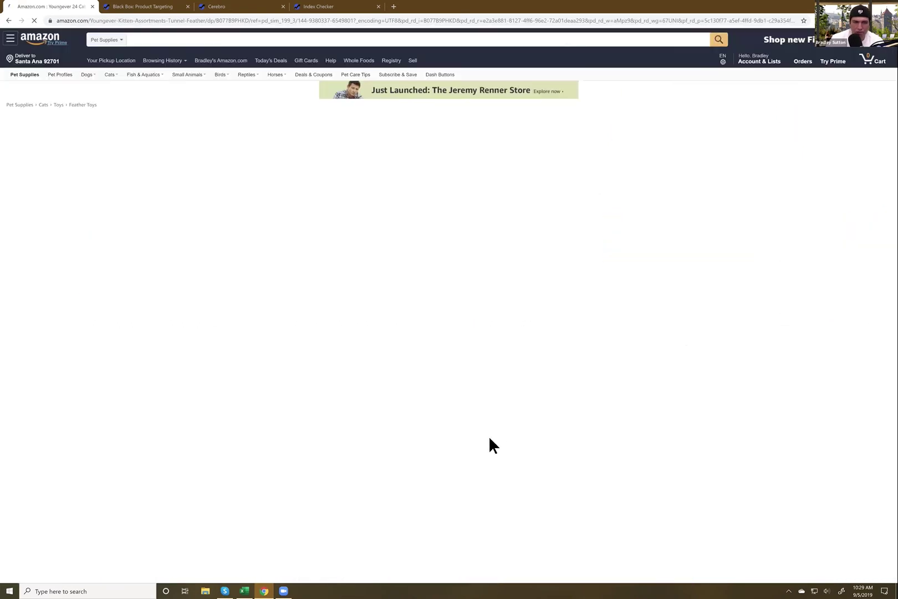
pyautogui.scroll(-1, 385, 406)
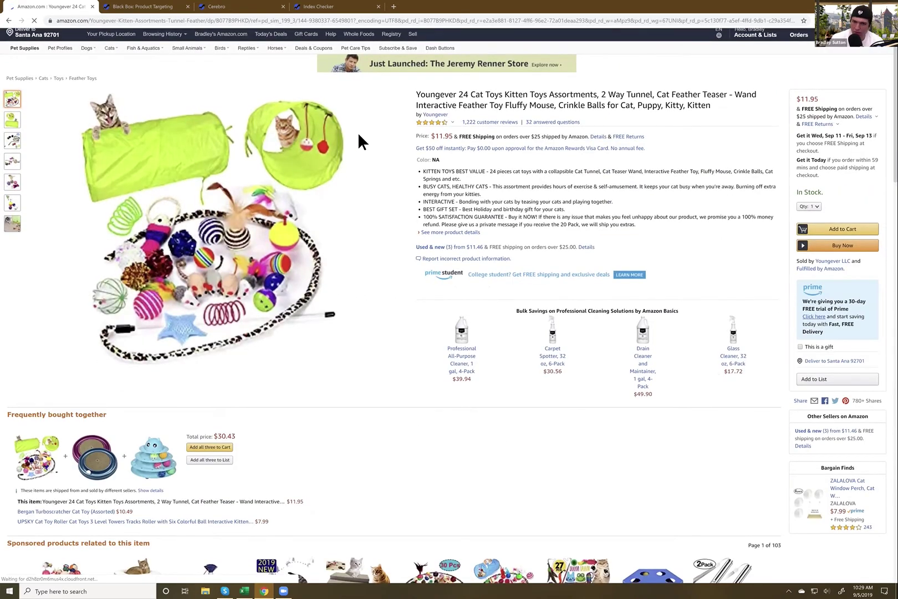
pyautogui.scroll(-5, 373, 154)
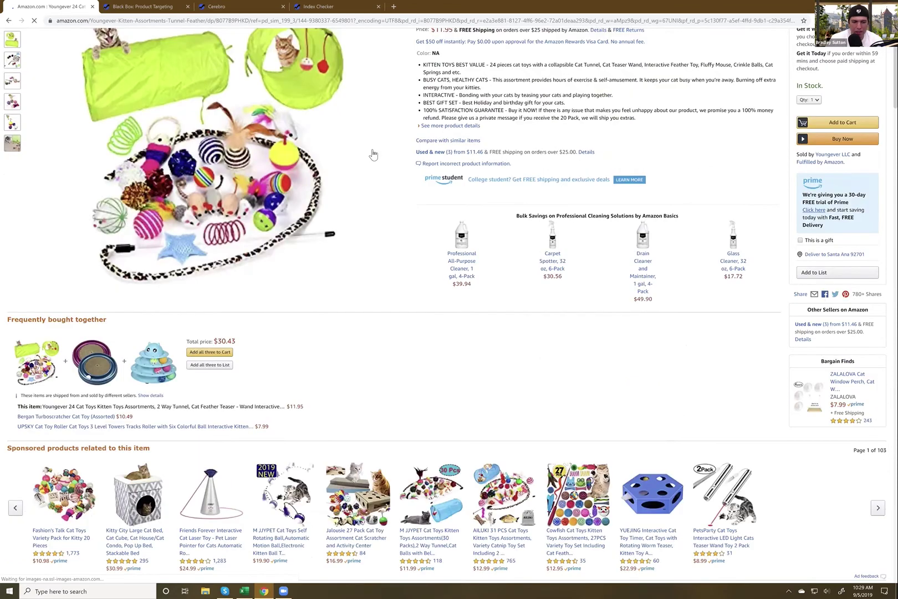
pyautogui.scroll(-6, 371, 153)
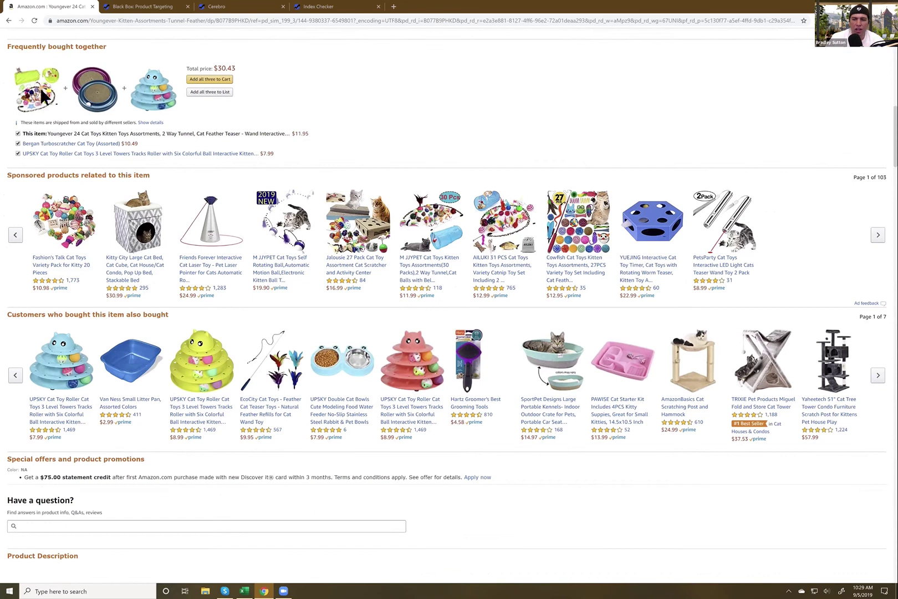
pyautogui.hotkey('ctrl', '+')
pyautogui.hotkey('ctrl', '+')
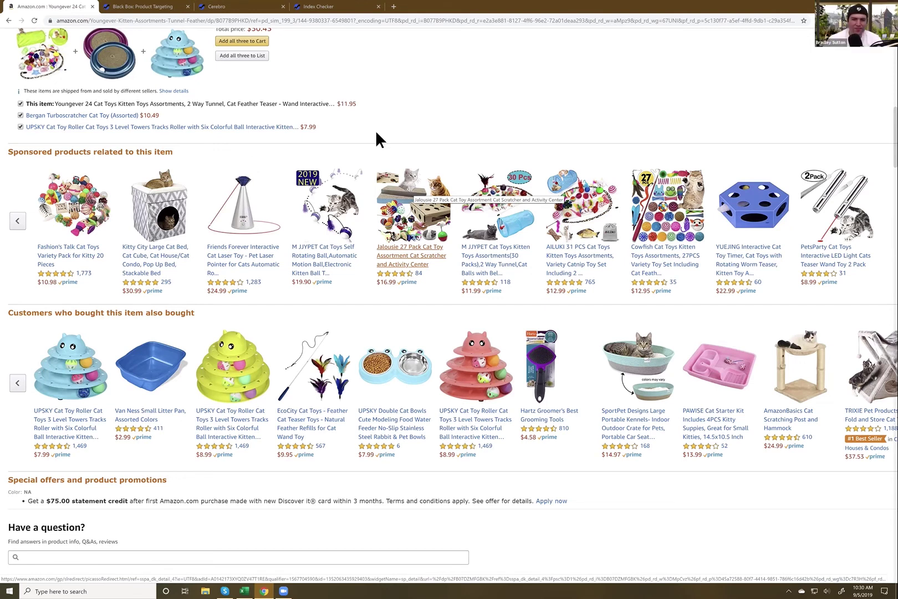
pyautogui.scroll(1, 463, 185)
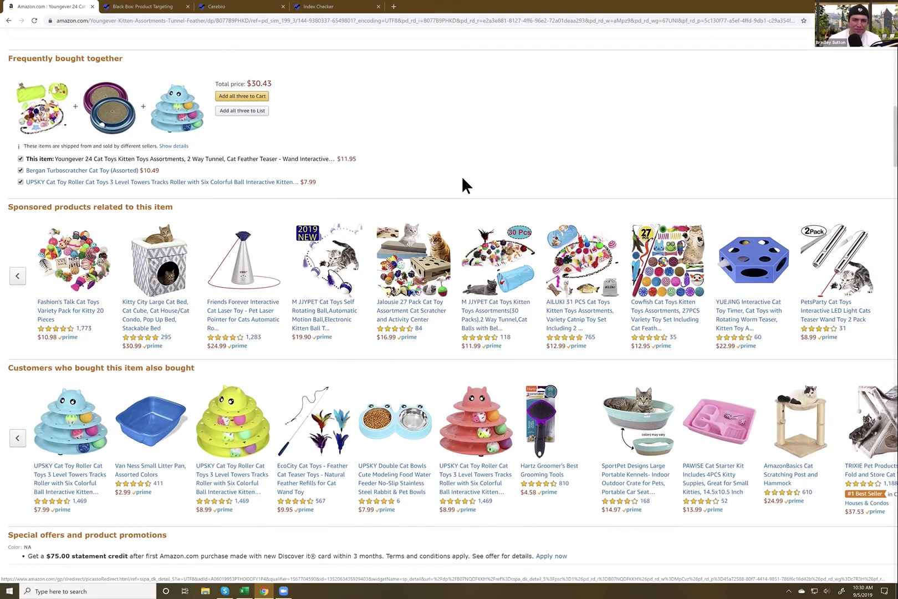
pyautogui.scroll(15, 462, 175)
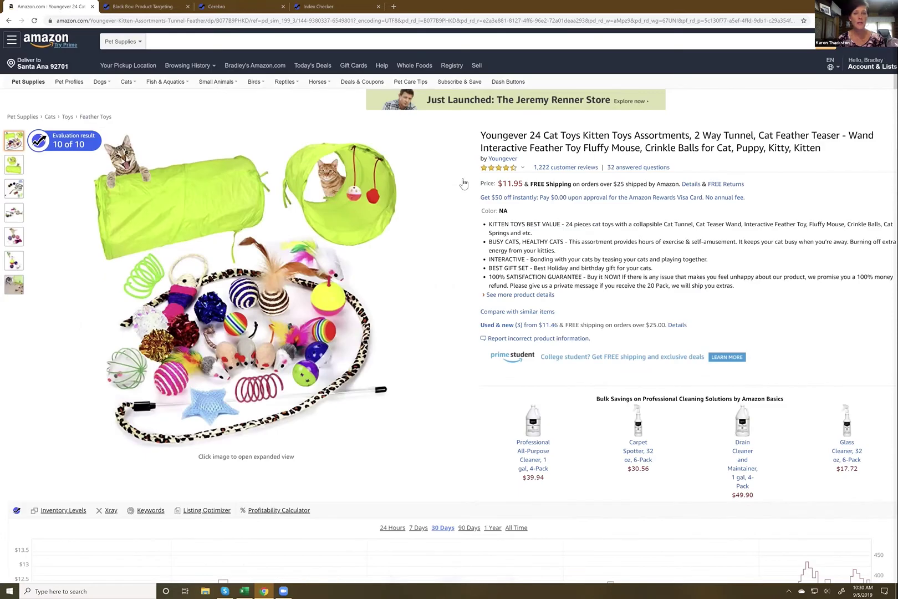
pyautogui.hotkey('ctrl', '-')
pyautogui.hotkey('ctrl', '-')
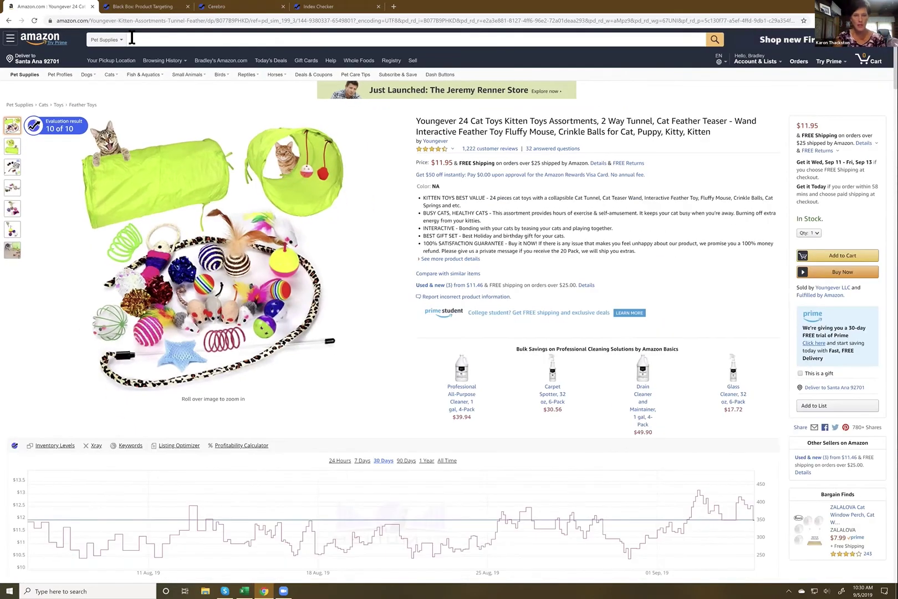
# Switch the search department from Pet Supplies to All Departments and search 'mini led string lights'
pyautogui.click(106, 40)
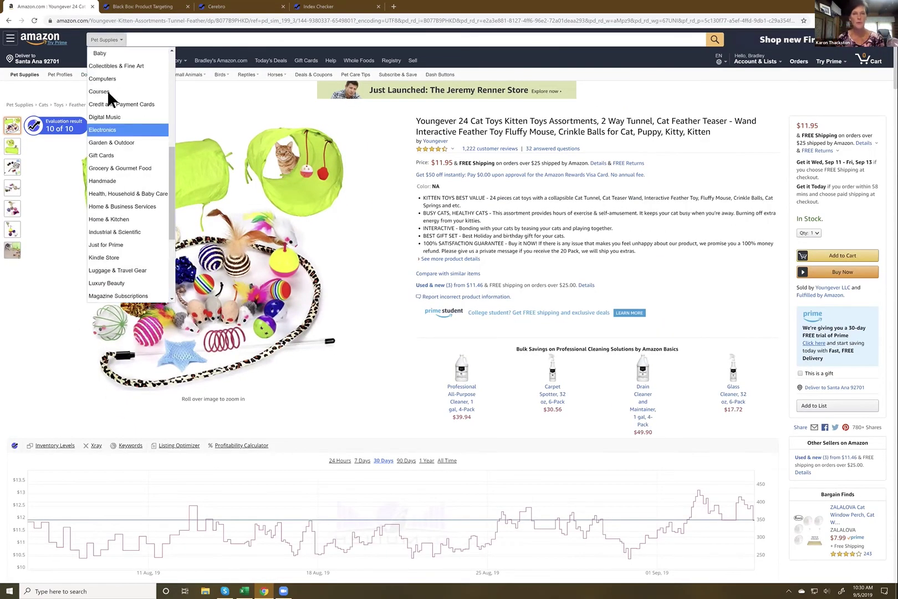
pyautogui.scroll(1, 112, 54)
pyautogui.click(111, 53)
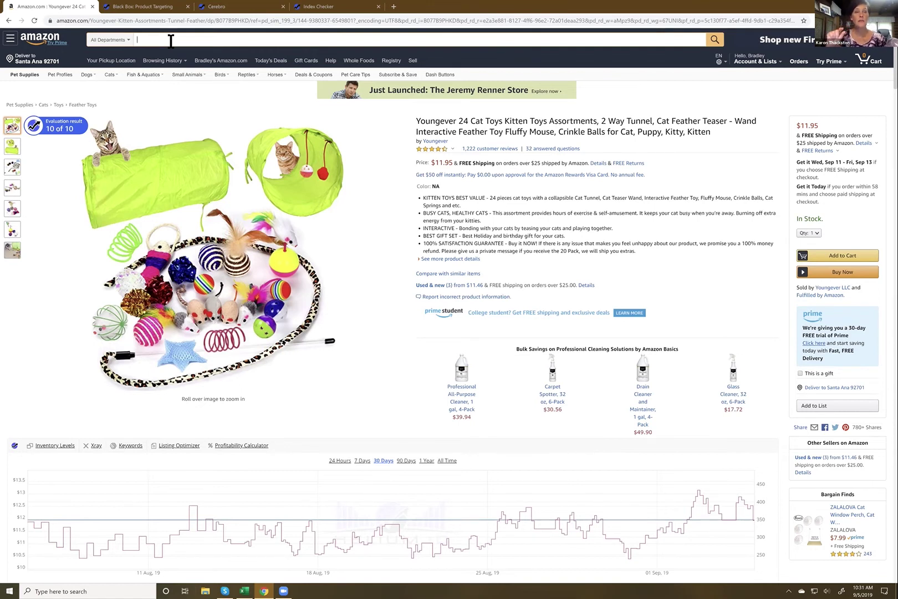
pyautogui.write('mini')
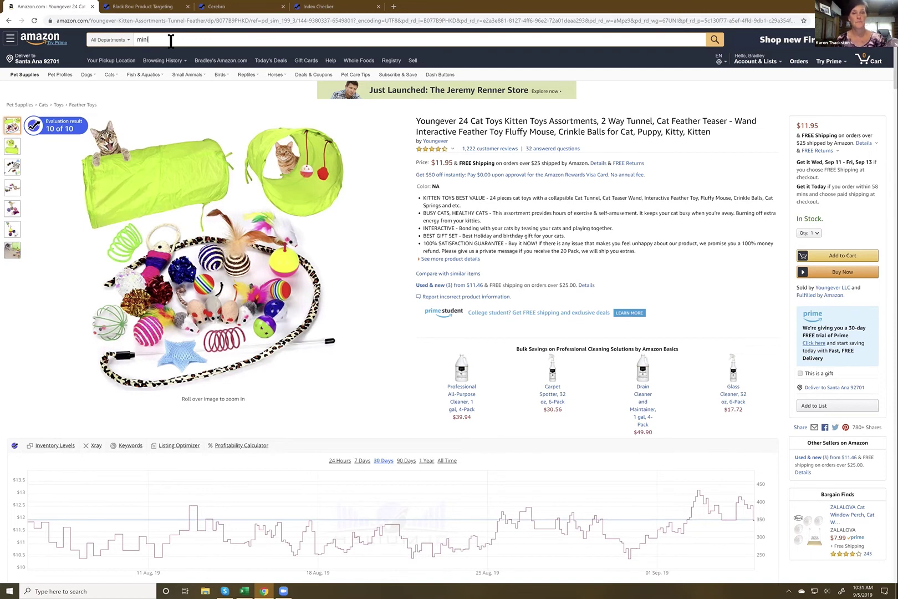
pyautogui.write(' led str')
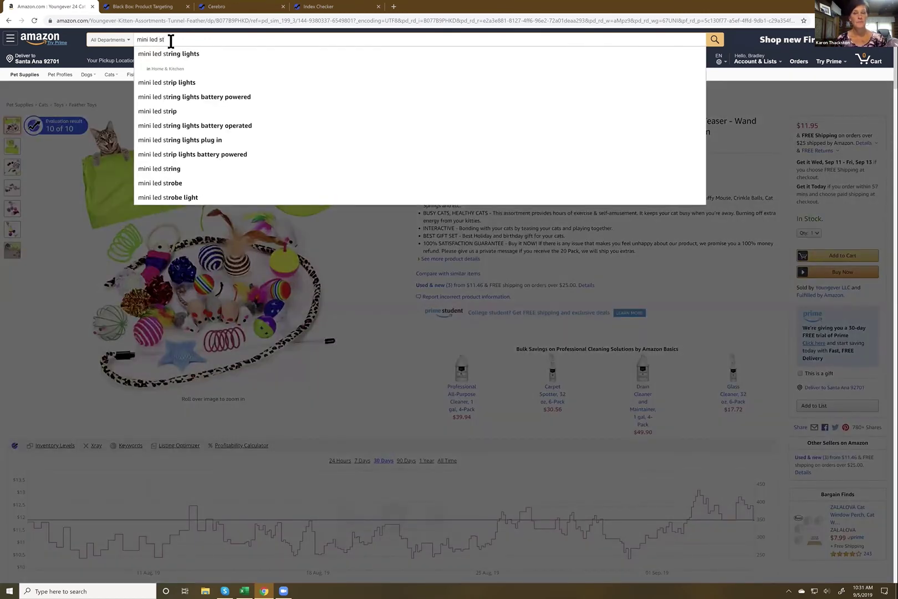
pyautogui.click(172, 54)
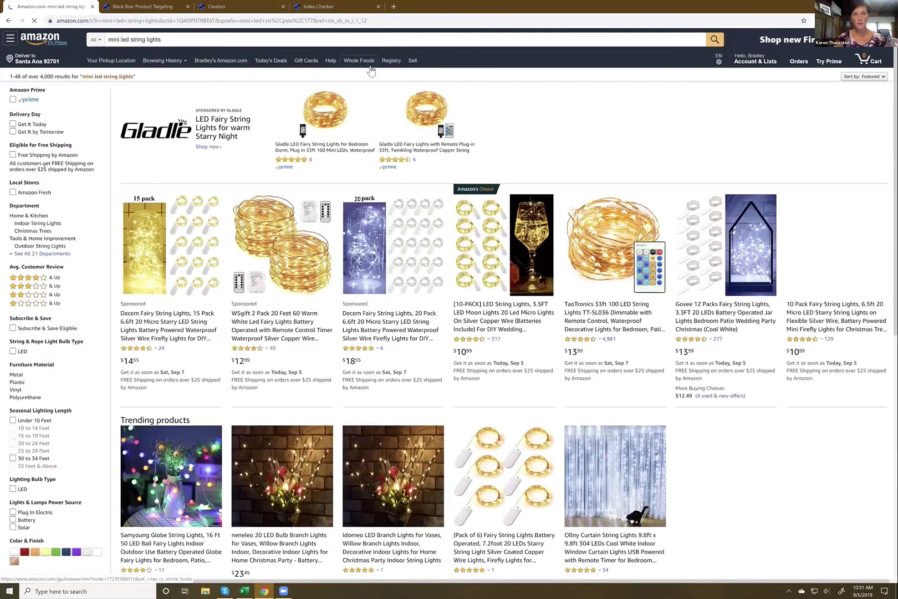
# Scroll through the mini LED string light listings showing ASIN, category rank and seller count
pyautogui.scroll(-1, 371, 74)
pyautogui.scroll(-3, 367, 65)
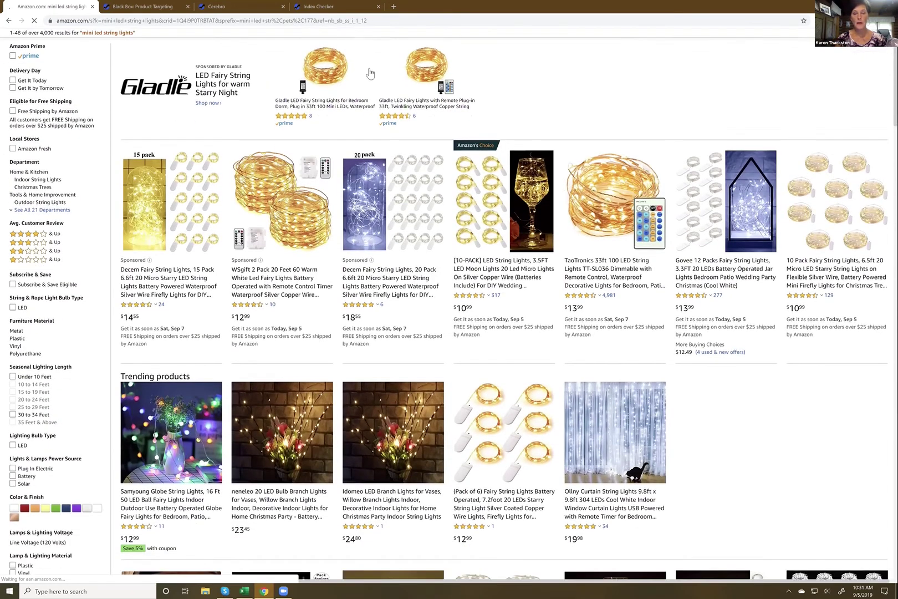
pyautogui.scroll(-3, 369, 73)
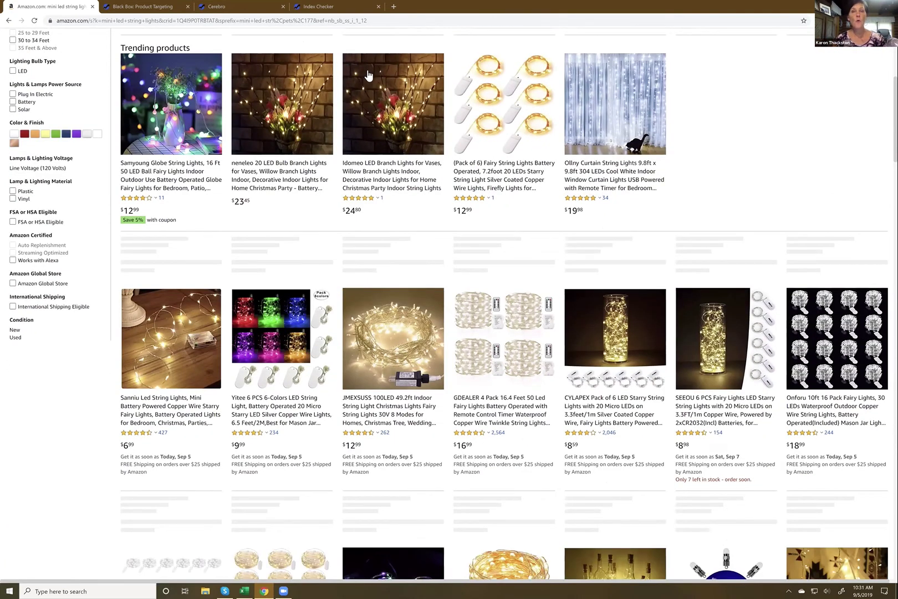
pyautogui.scroll(-2, 368, 74)
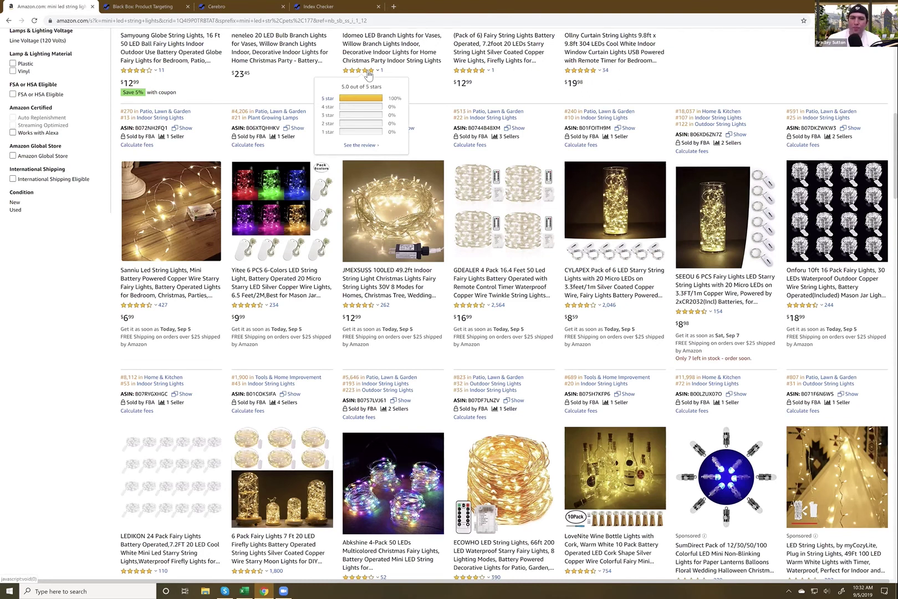
# Return to the top of the results and select 'string lights' in the search query
pyautogui.scroll(2, 264, 192)
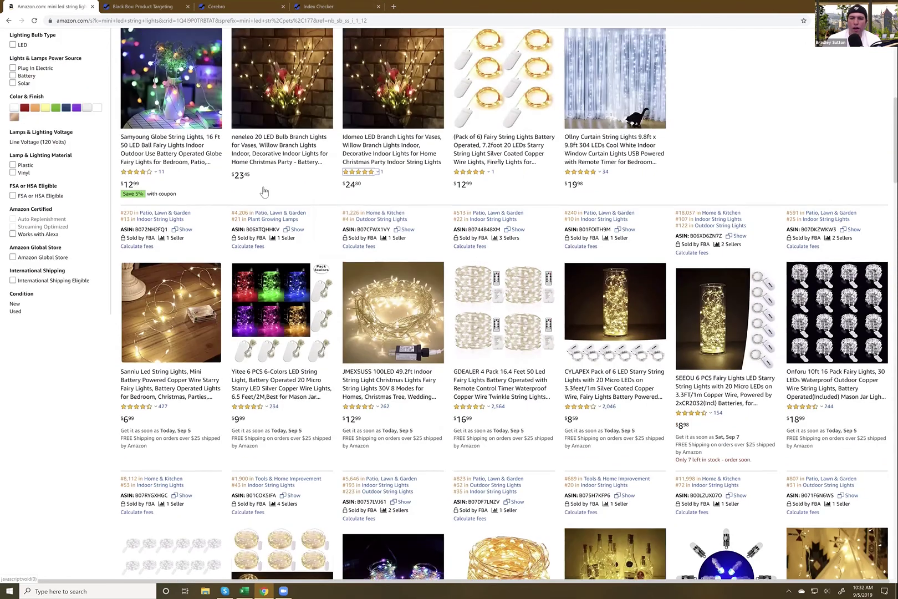
pyautogui.scroll(2, 264, 192)
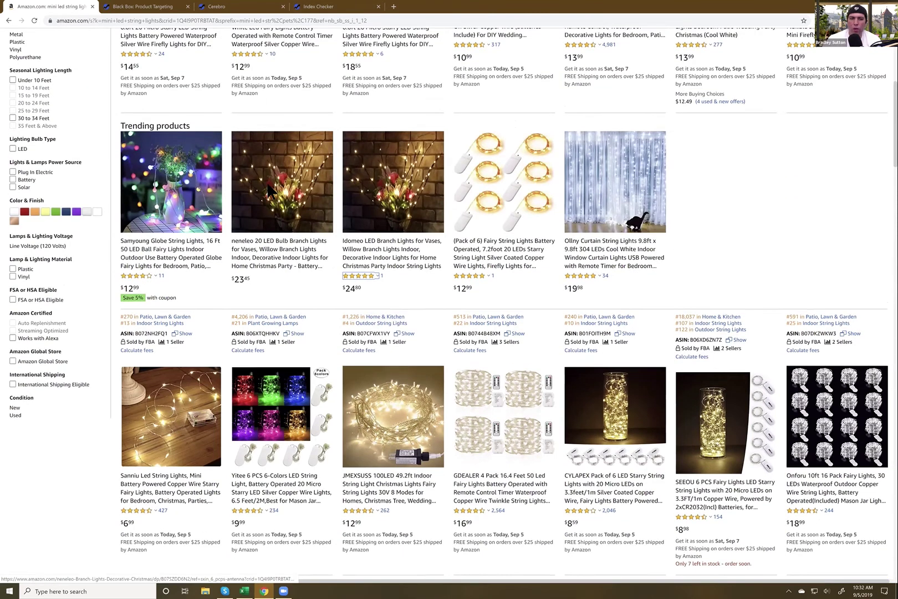
pyautogui.scroll(6, 269, 192)
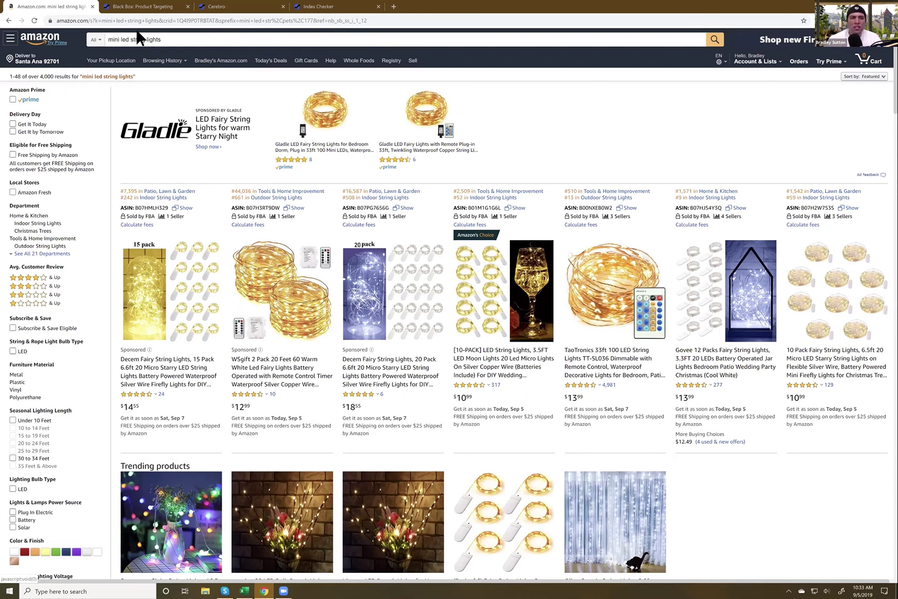
pyautogui.moveTo(167, 39); pyautogui.dragTo(107, 45)
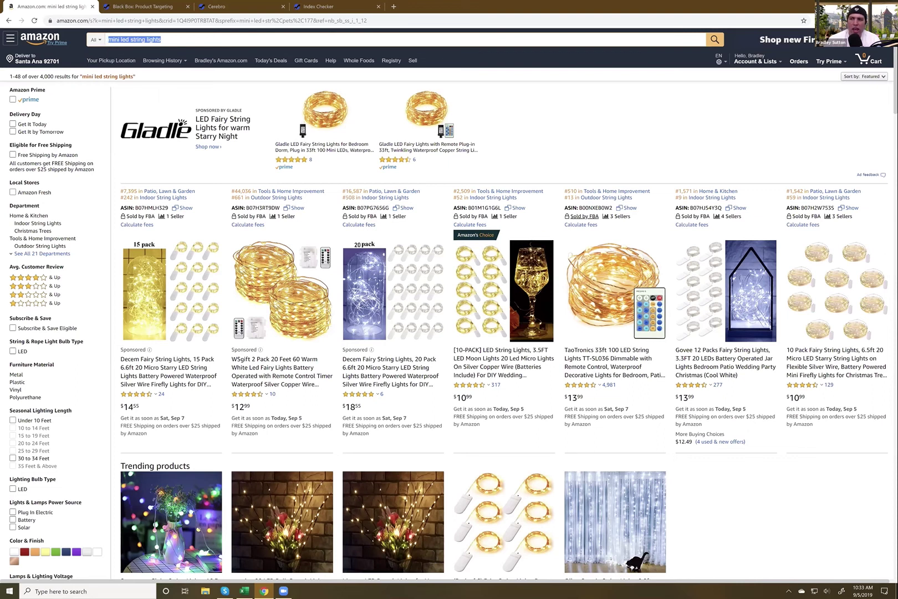
# Use the Helium 10 tool list and review the ASIN Grabber table: average BSR 39,266, $13.99, 319 reviews
pyautogui.click(840, 20)
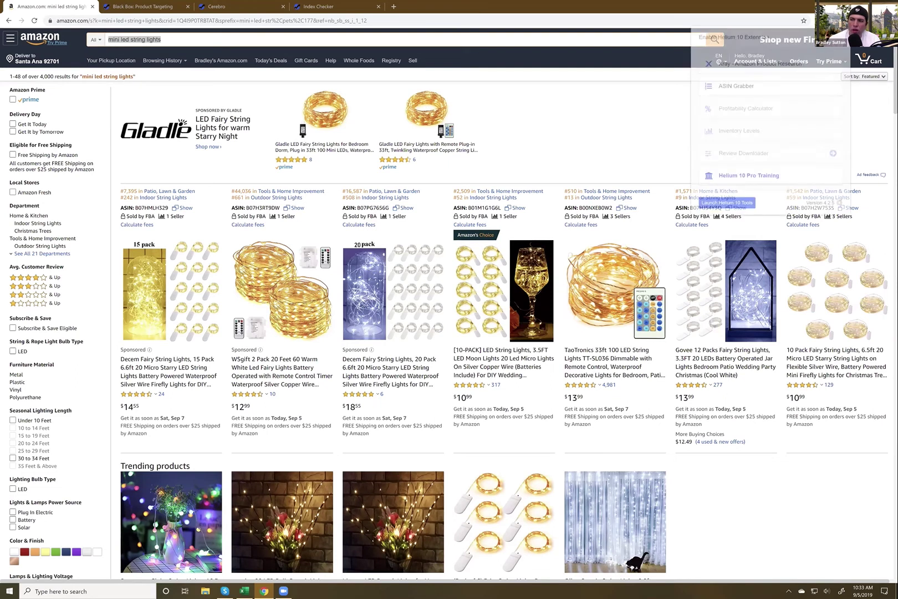
pyautogui.press('Escape')
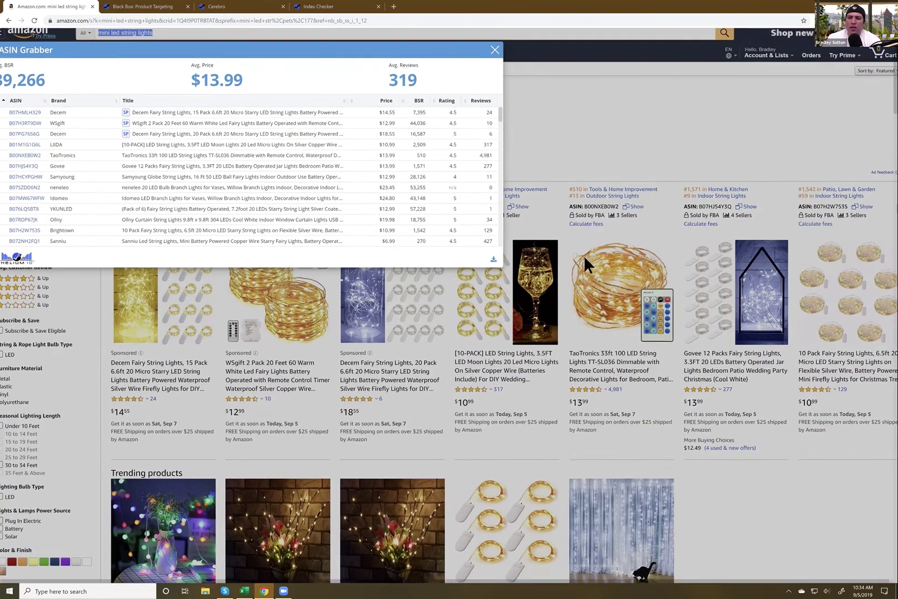
pyautogui.scroll(5, 584, 254)
pyautogui.scroll(-5, 533, 233)
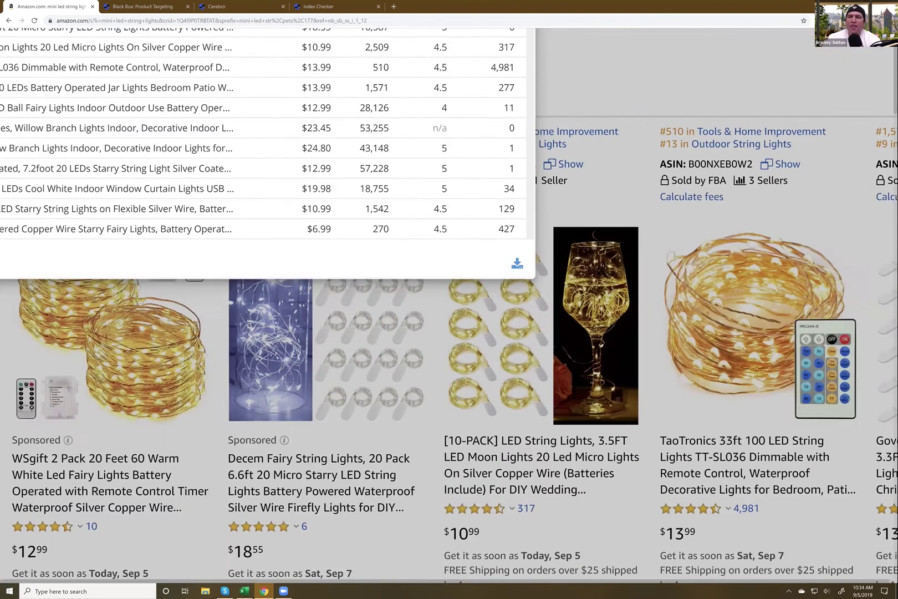
pyautogui.scroll(-5, 80, 122)
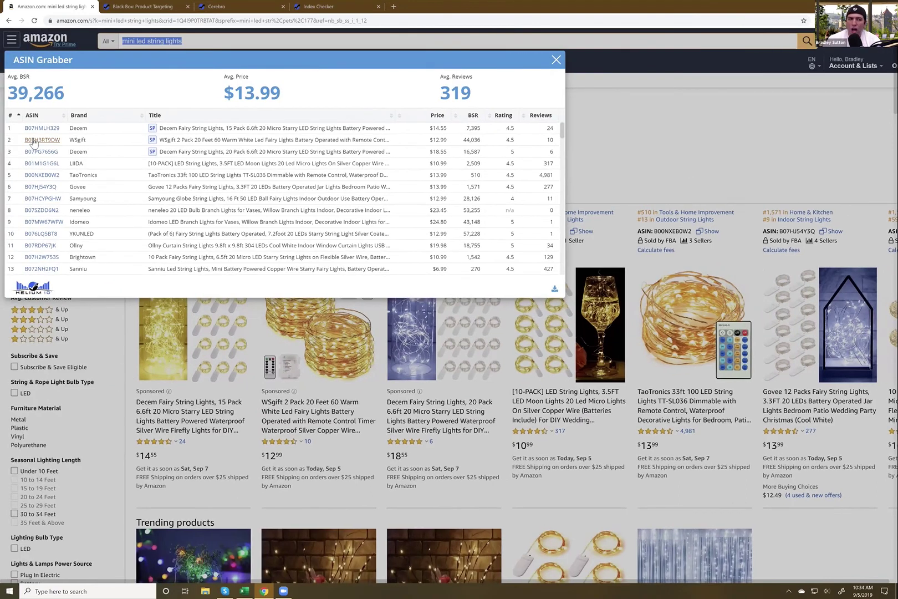